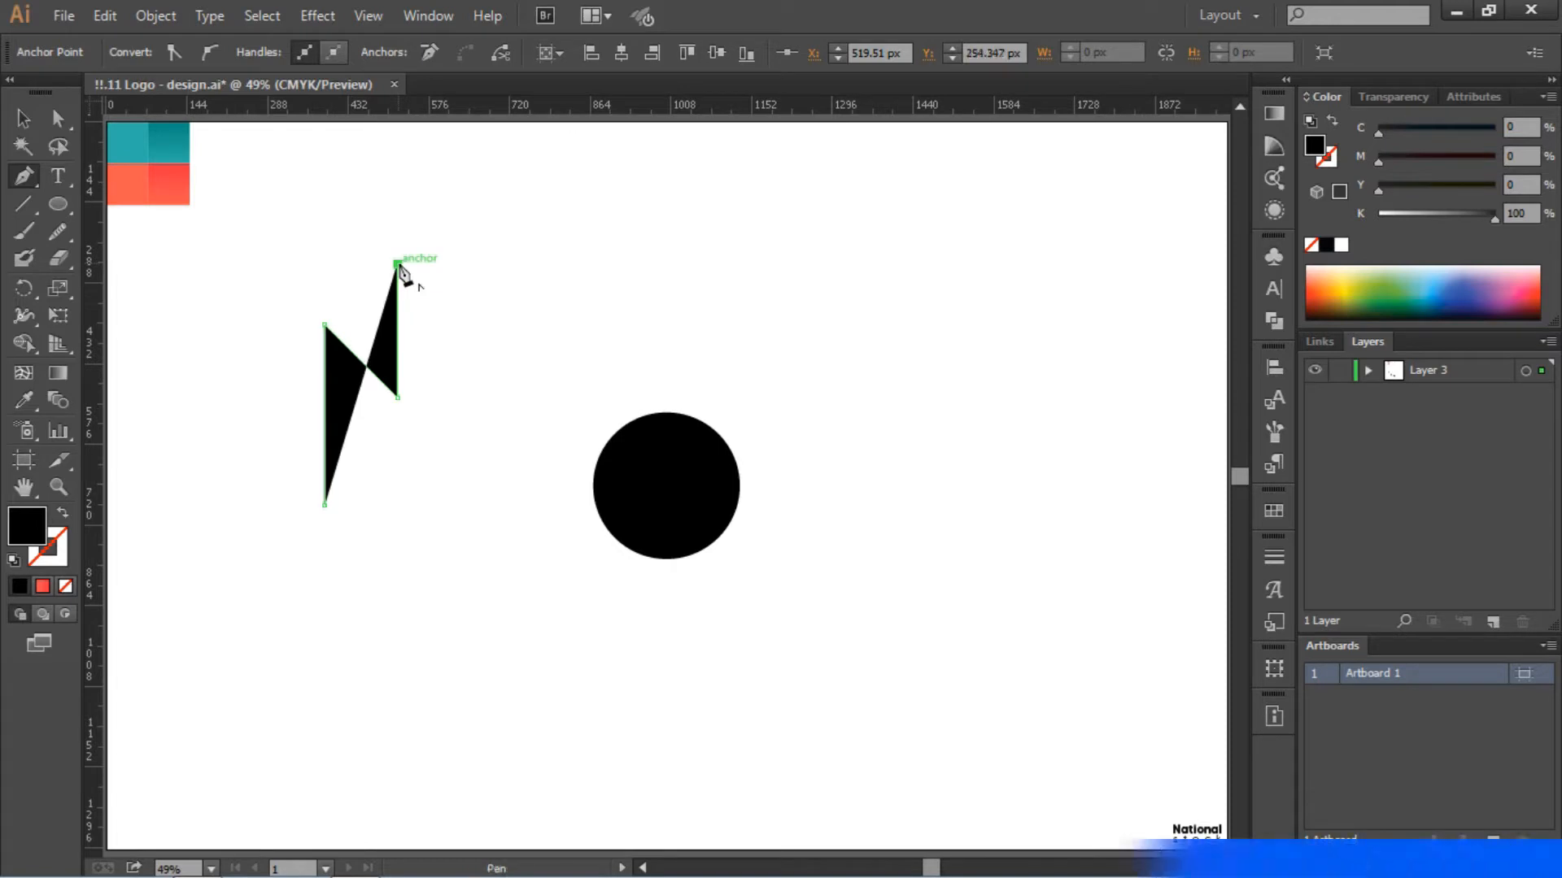
Give the zigzag N path a 20 pt stroke and remove its fill.
{"action": "left_click", "coordinate": [23, 118]}
{"action": "left_click_drag", "start_coordinate": [363, 306], "coordinate": [471, 427]}
{"action": "left_click", "coordinate": [295, 52]}
{"action": "scroll", "coordinate": [296, 50], "scroll_direction": "up", "scroll_amount": 7}
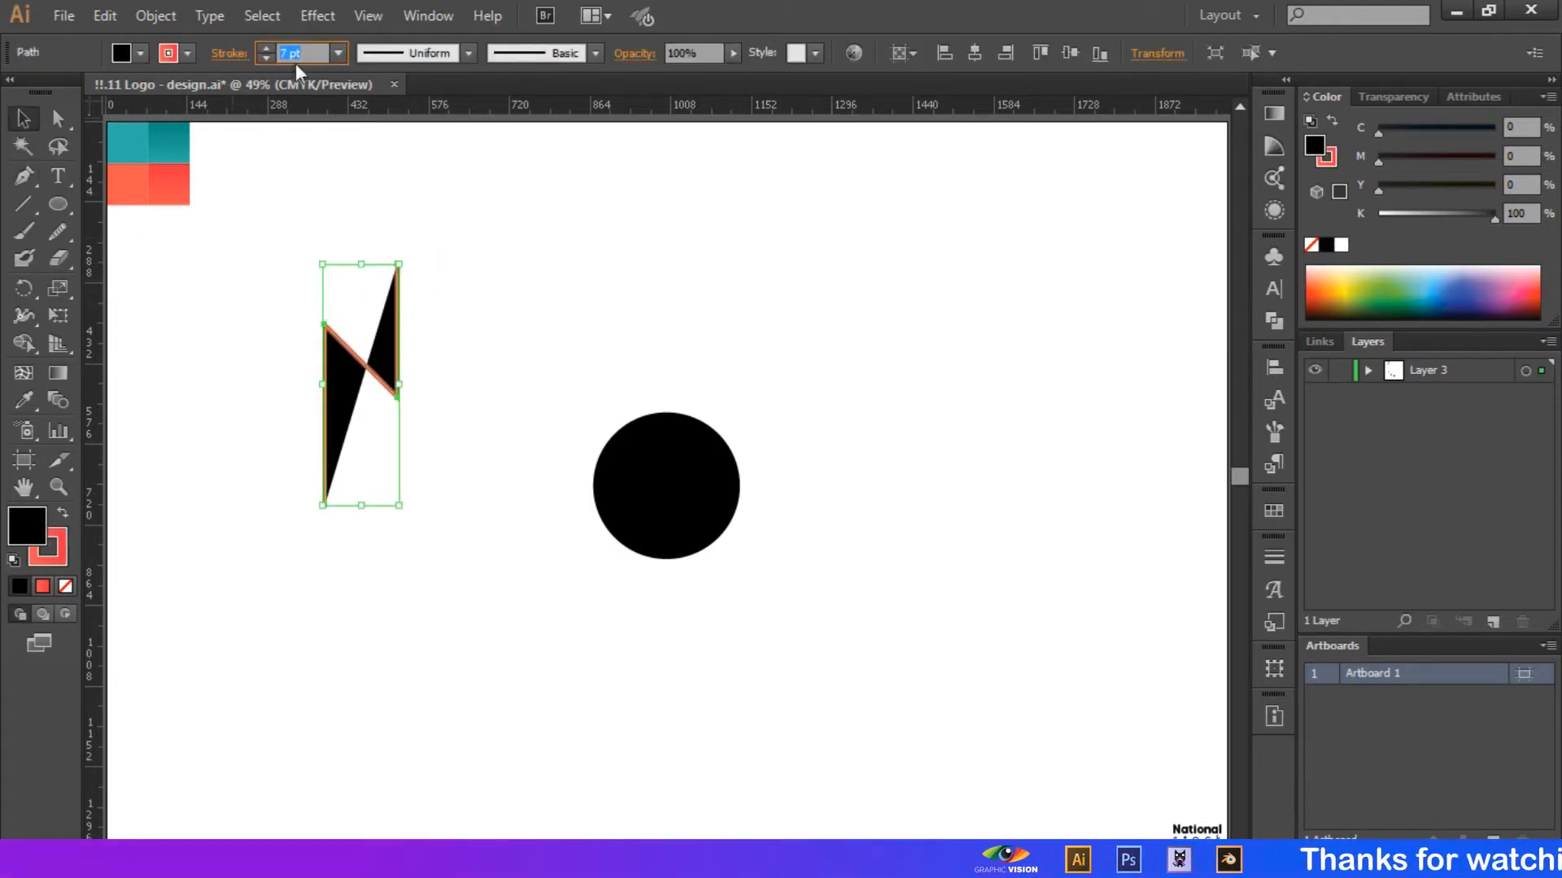
{"action": "left_click", "coordinate": [139, 53]}
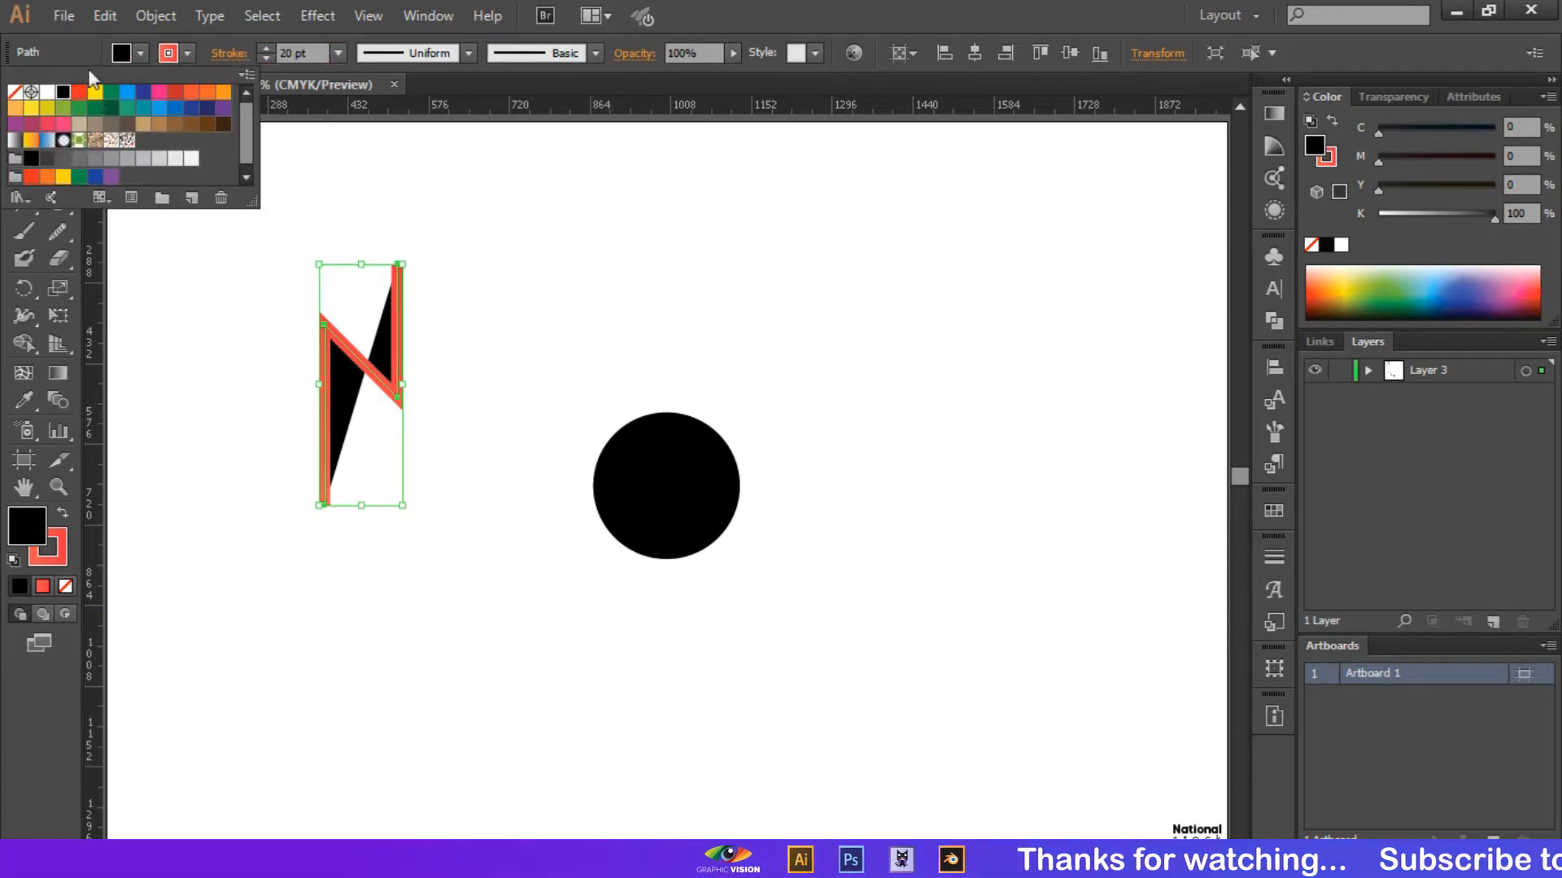
{"action": "left_click", "coordinate": [14, 99]}
Move the N path onto the black circle and nudge it down so its diagonal sits around the circle's middle.
{"action": "left_click_drag", "start_coordinate": [404, 370], "coordinate": [707, 491]}
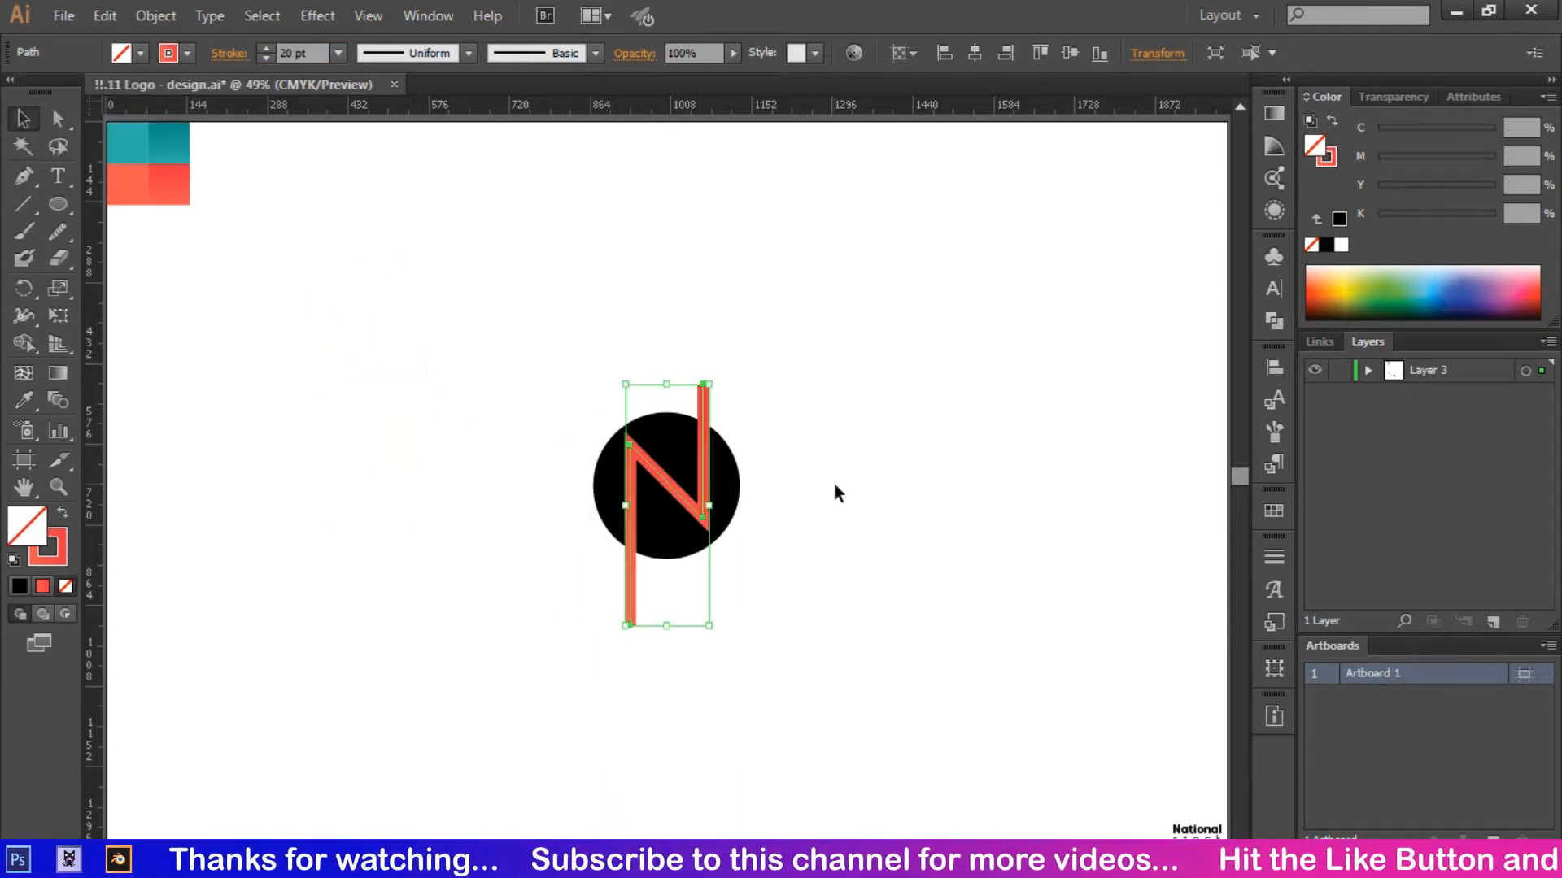
{"action": "key", "text": "Down"}
{"action": "key", "text": "Down"}
{"action": "key", "text": "Down"}
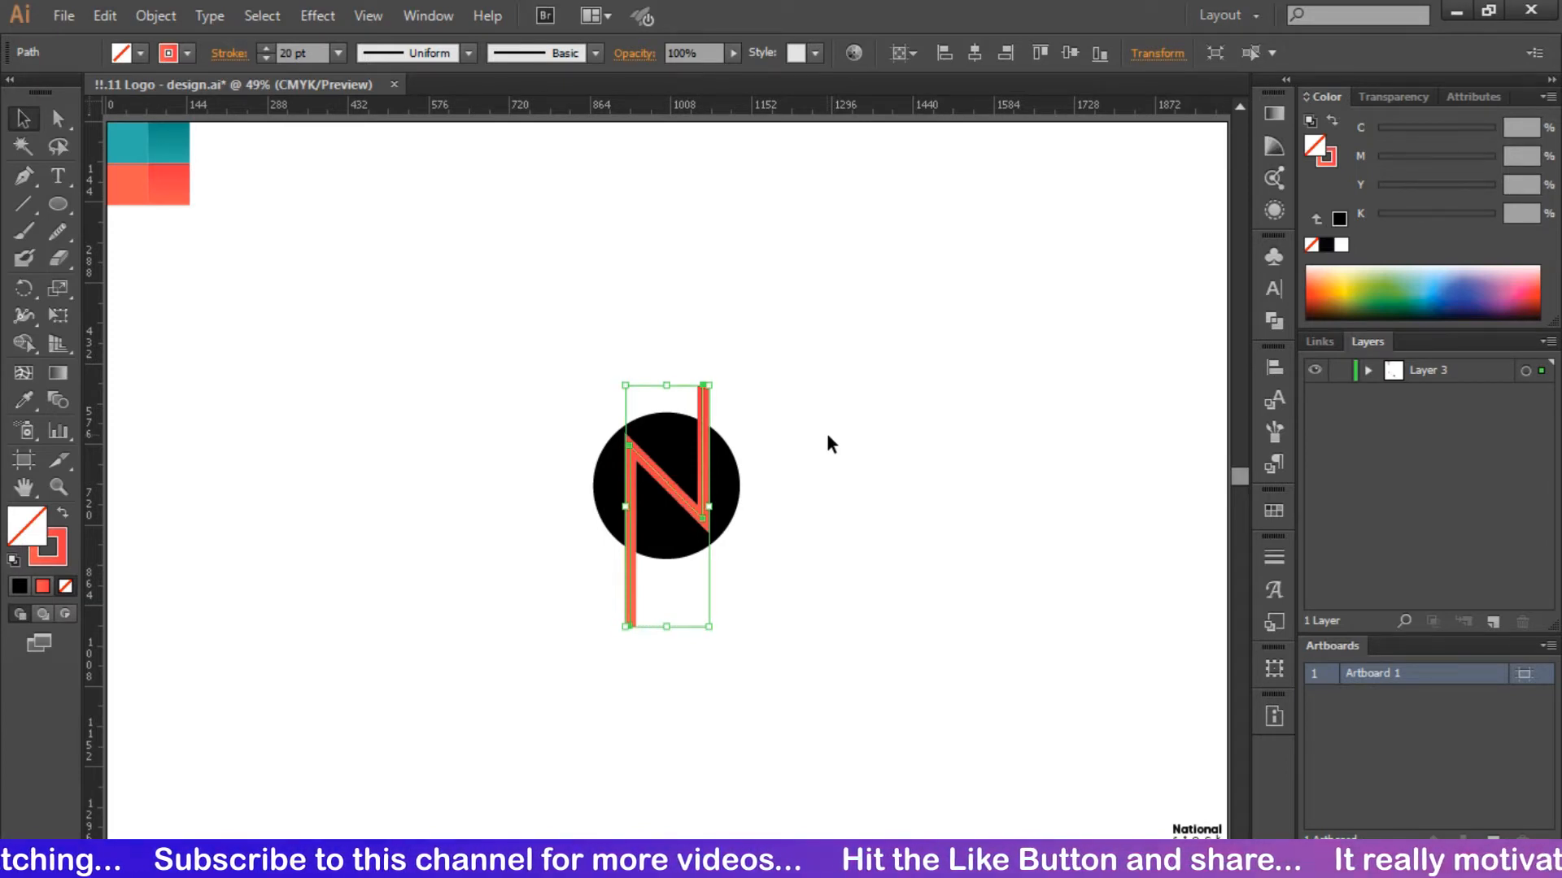
{"action": "key", "text": "Down"}
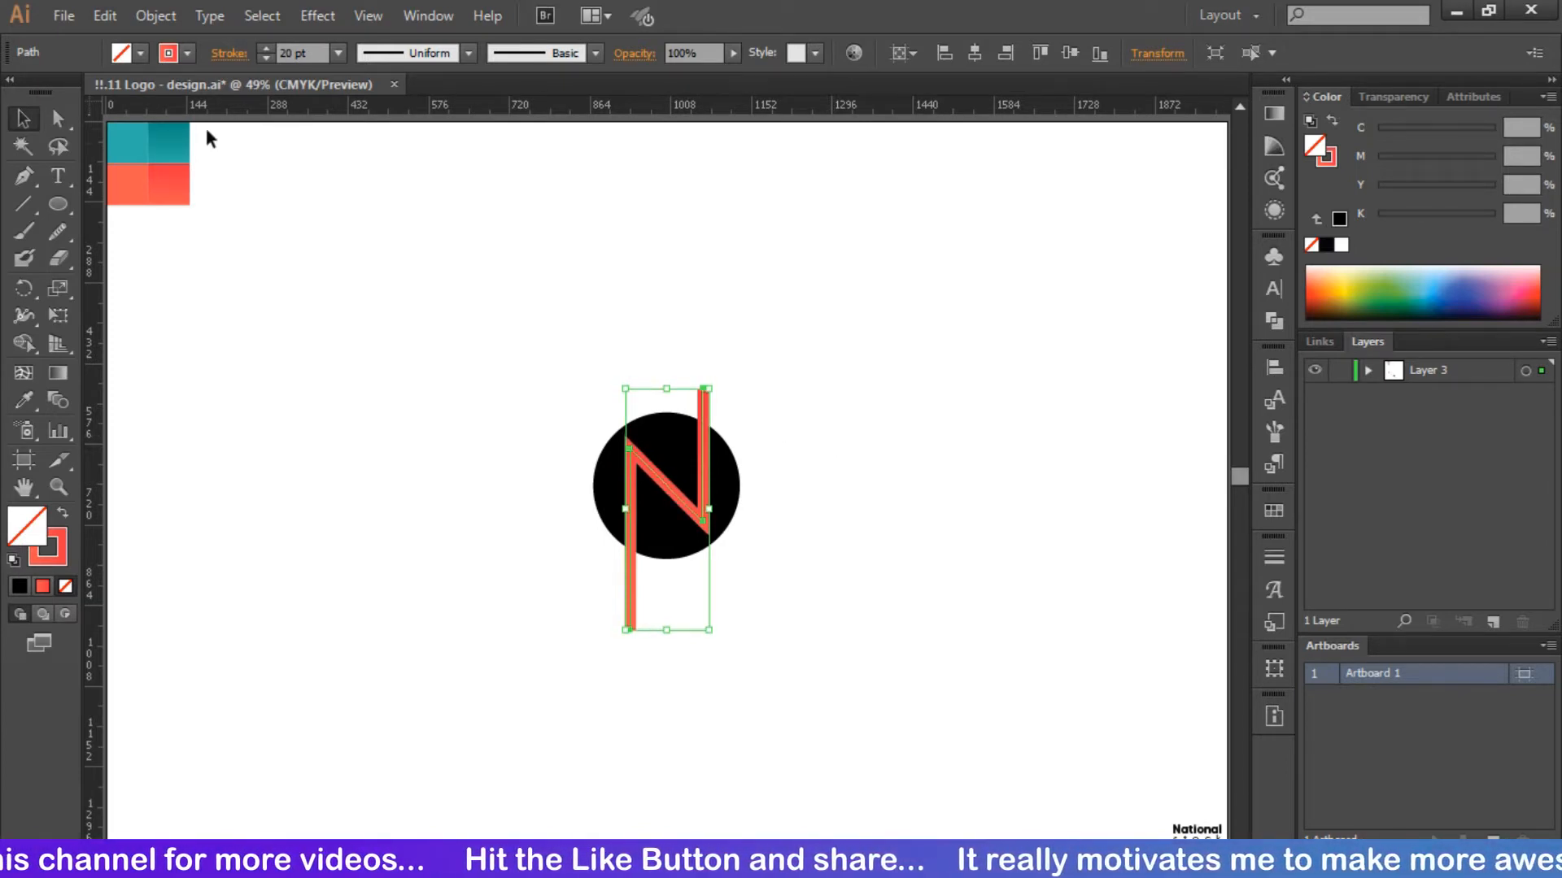
Increase the N path's stroke weight to 25 pt.
{"action": "key", "text": "Up"}
{"action": "key", "text": "Up"}
{"action": "key", "text": "Up"}
{"action": "key", "text": "Up"}
{"action": "key", "text": "Up"}
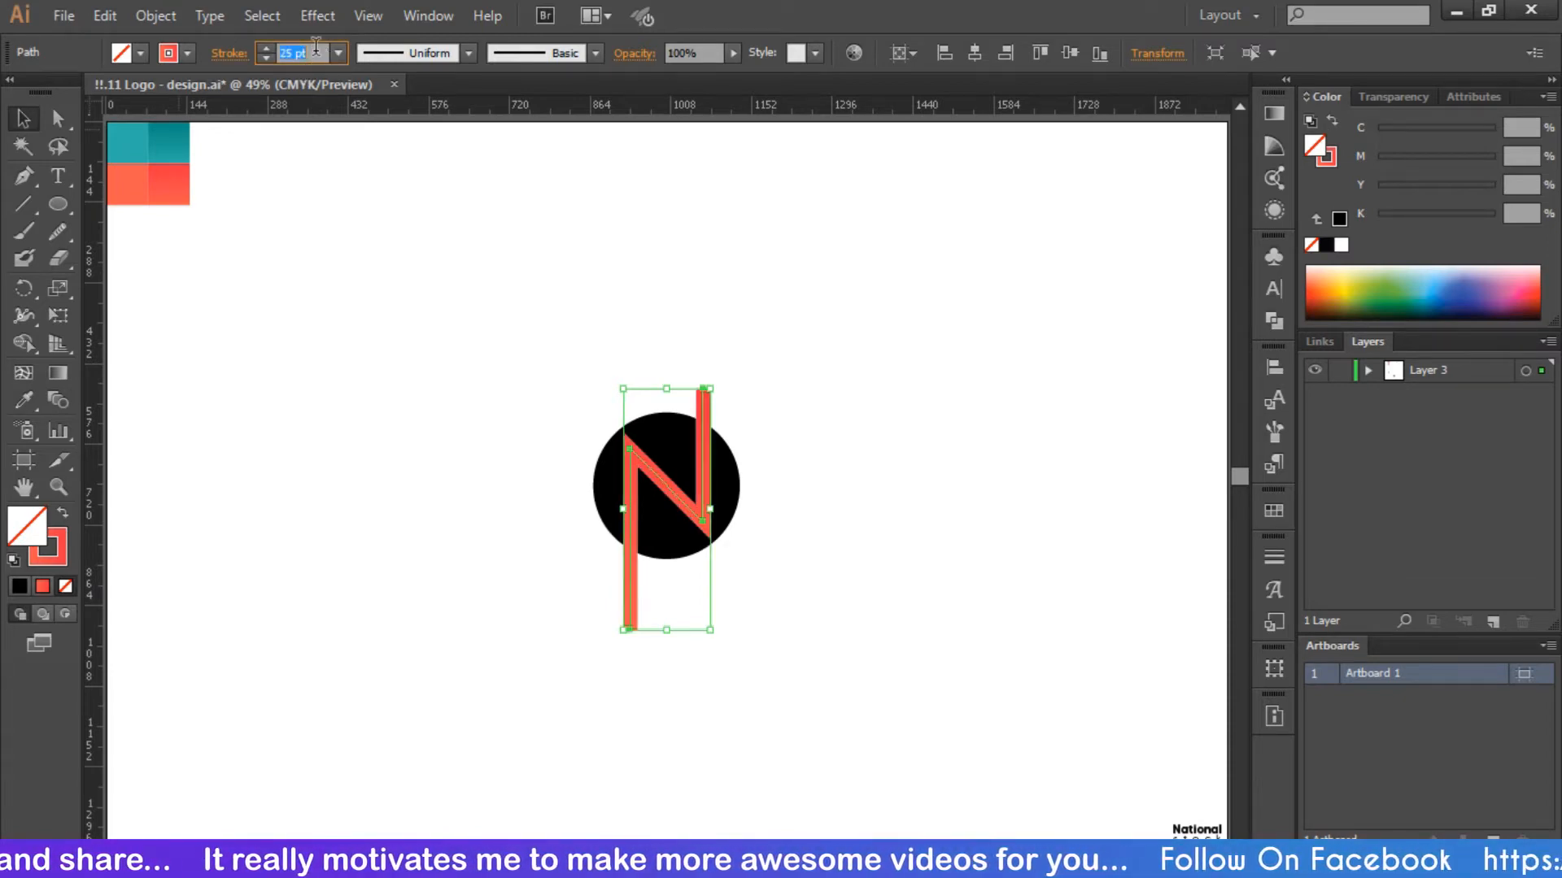
{"action": "left_click", "coordinate": [788, 459]}
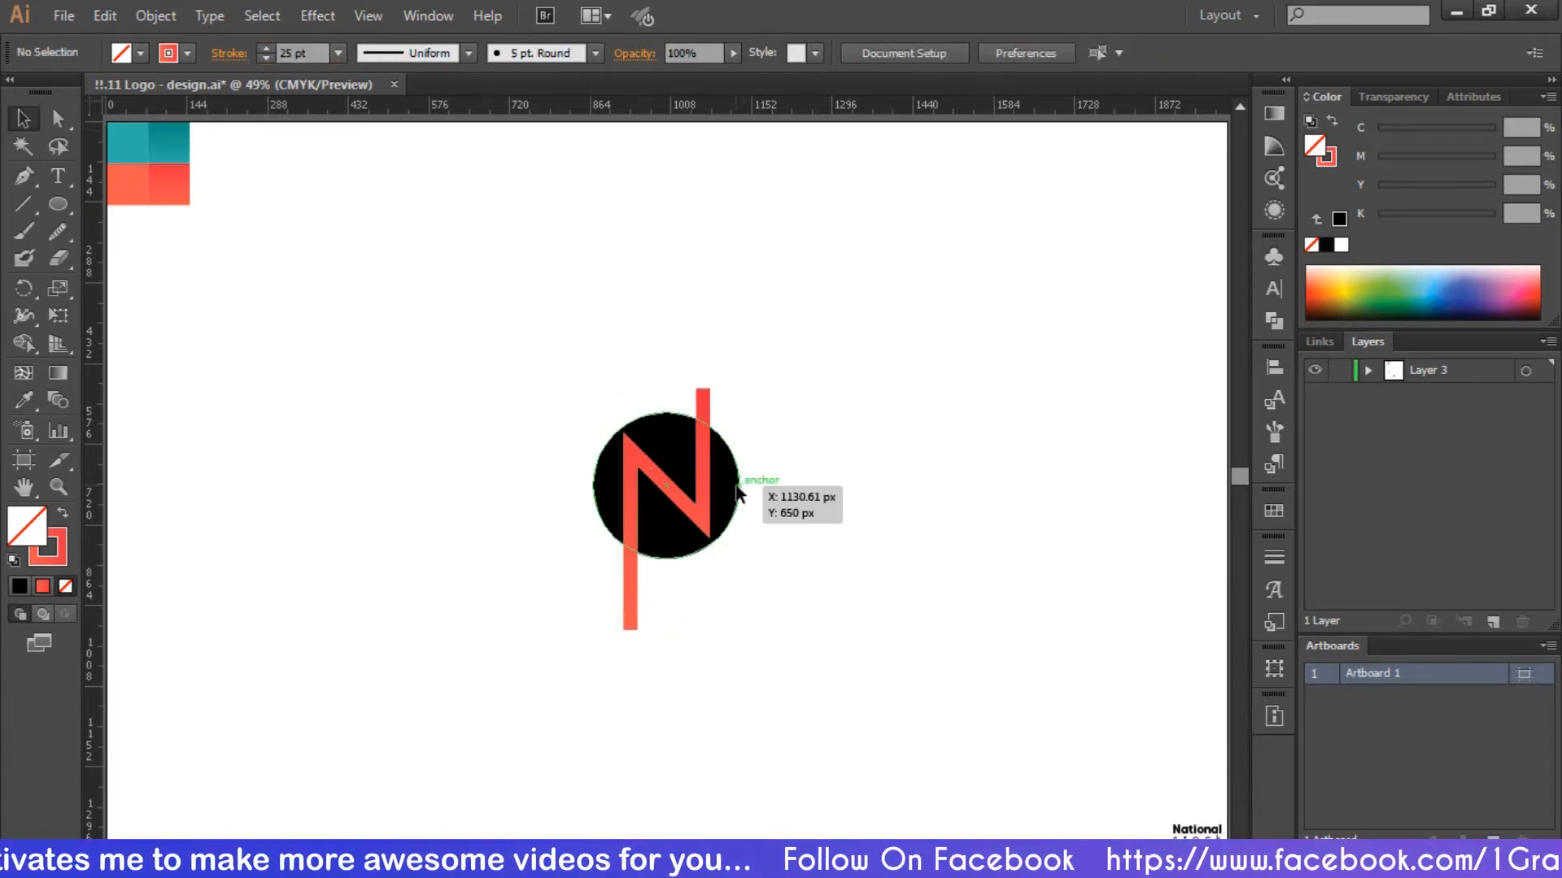
Align the black circle and the N path on their horizontal centres.
{"action": "left_click", "coordinate": [737, 487]}
{"action": "left_click", "coordinate": [703, 400], "text": "shift"}
{"action": "left_click", "coordinate": [970, 60]}
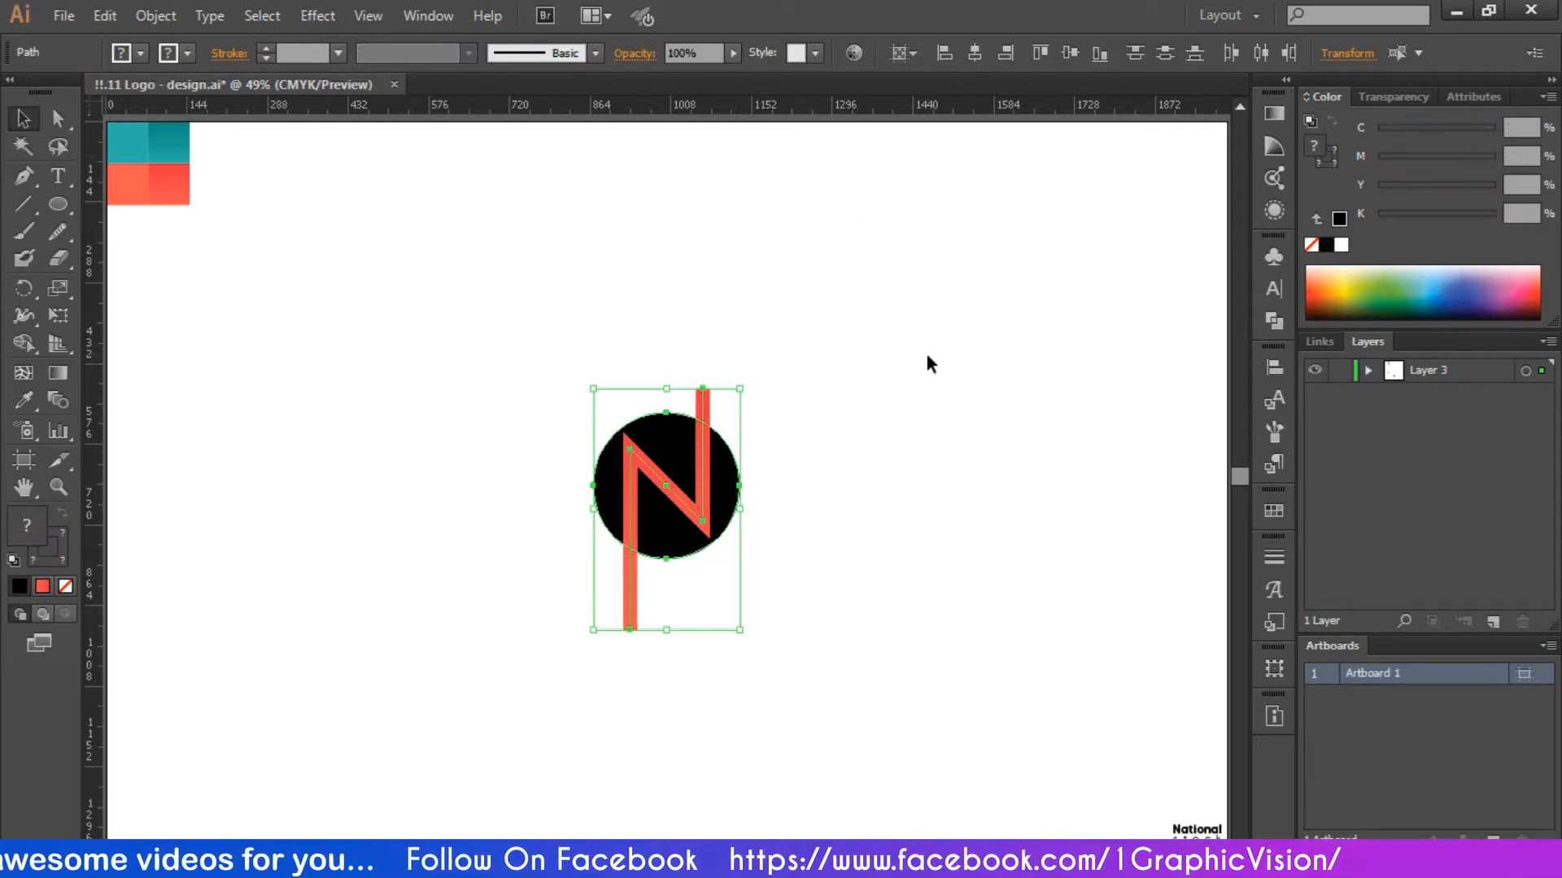
{"action": "left_click", "coordinate": [925, 349]}
Enlarge the black circle slightly and proportionally from its centre.
{"action": "key", "text": "ctrl+1"}
{"action": "key", "text": "ctrl+plus"}
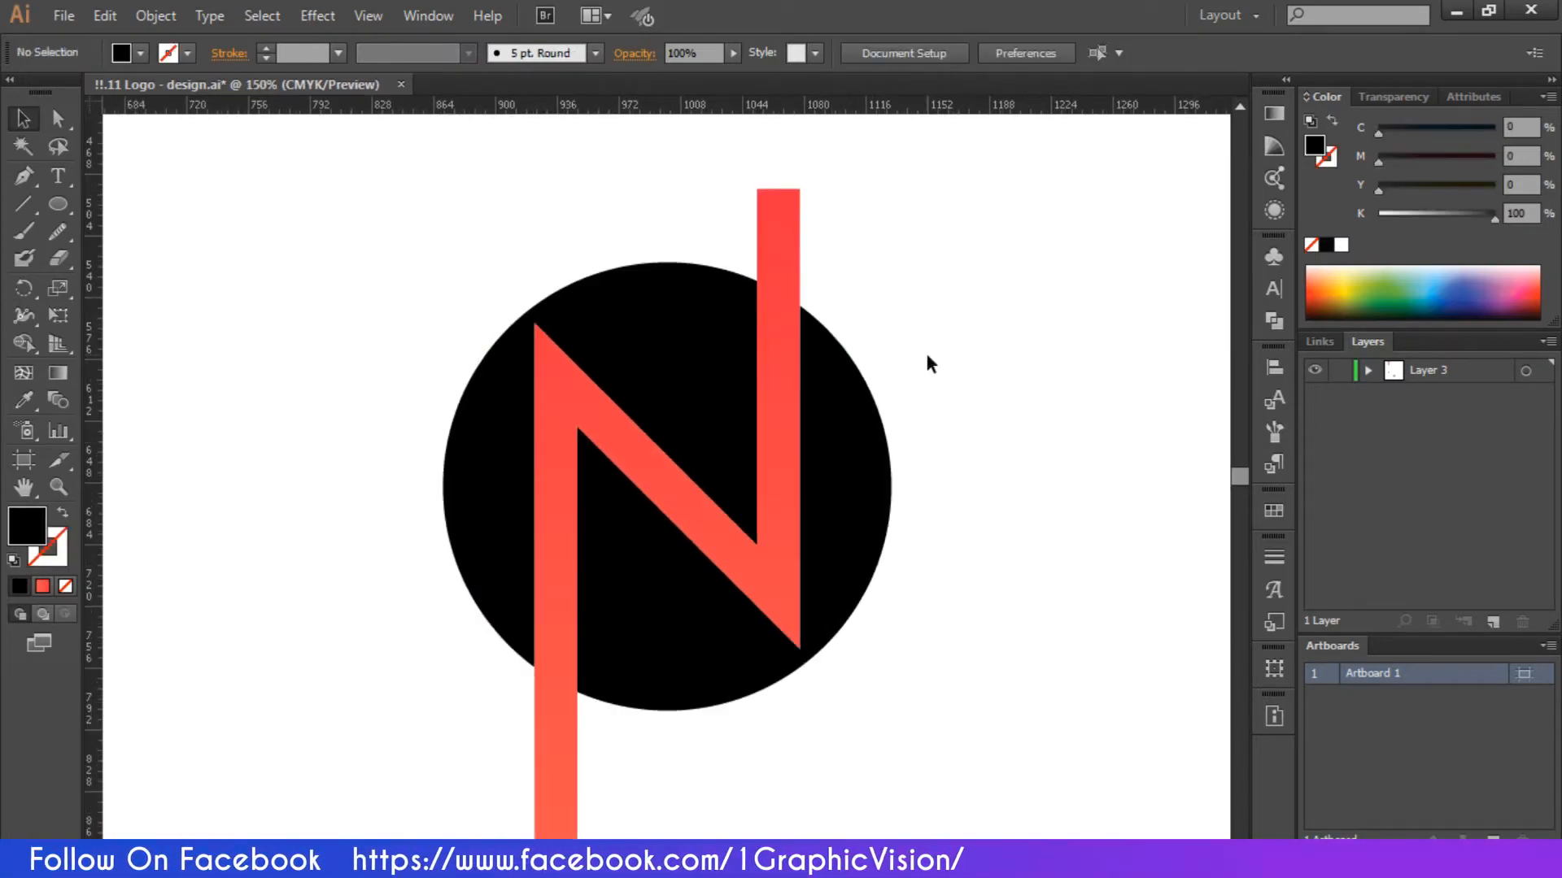
{"action": "left_click", "coordinate": [777, 468]}
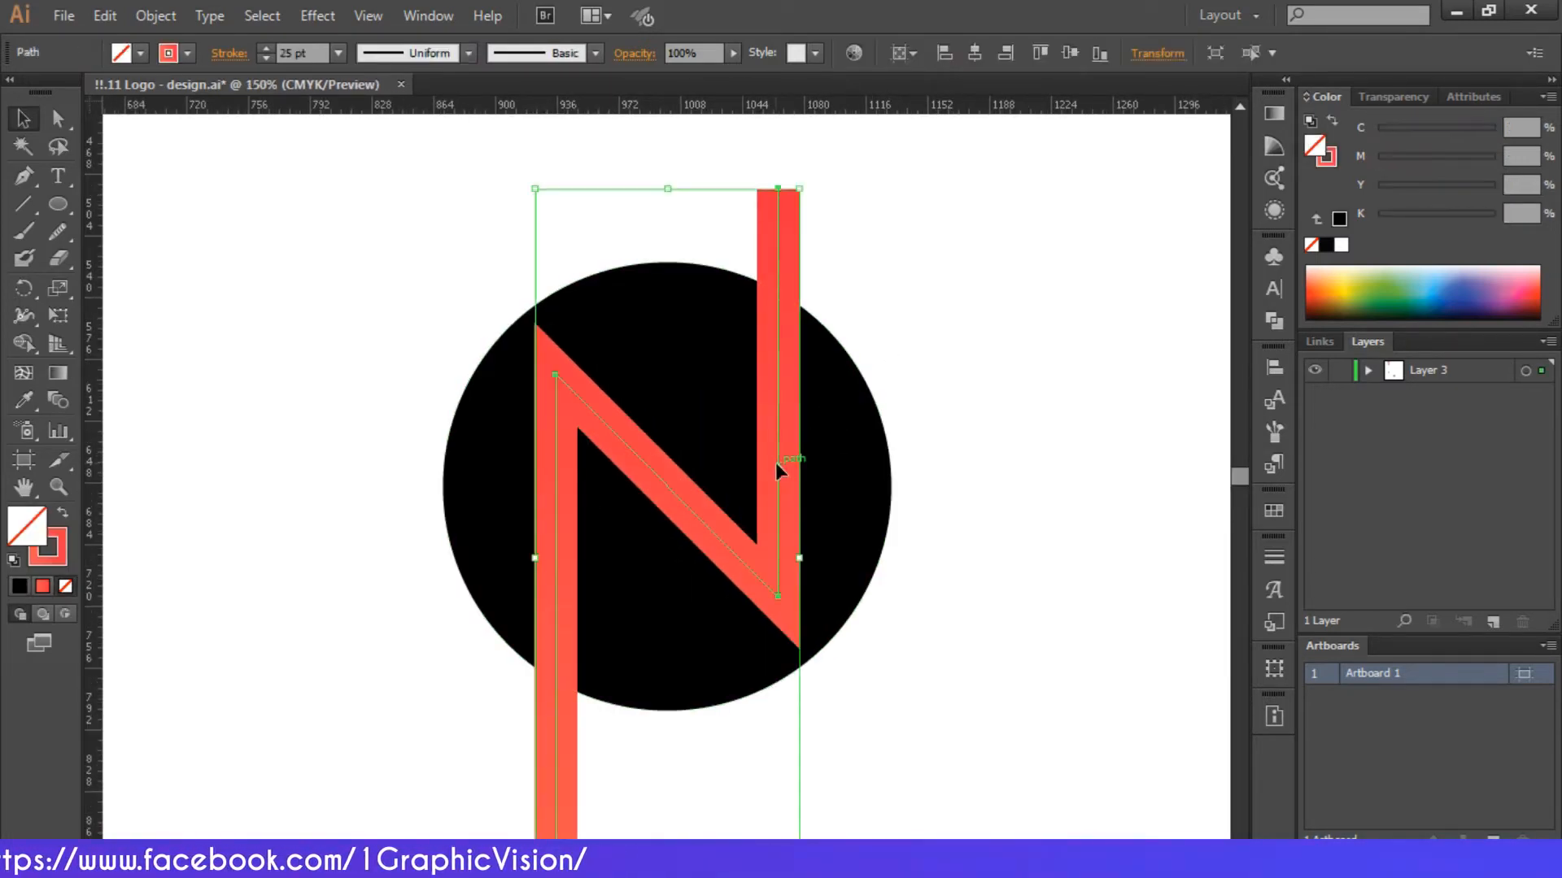
{"action": "left_click", "coordinate": [867, 533]}
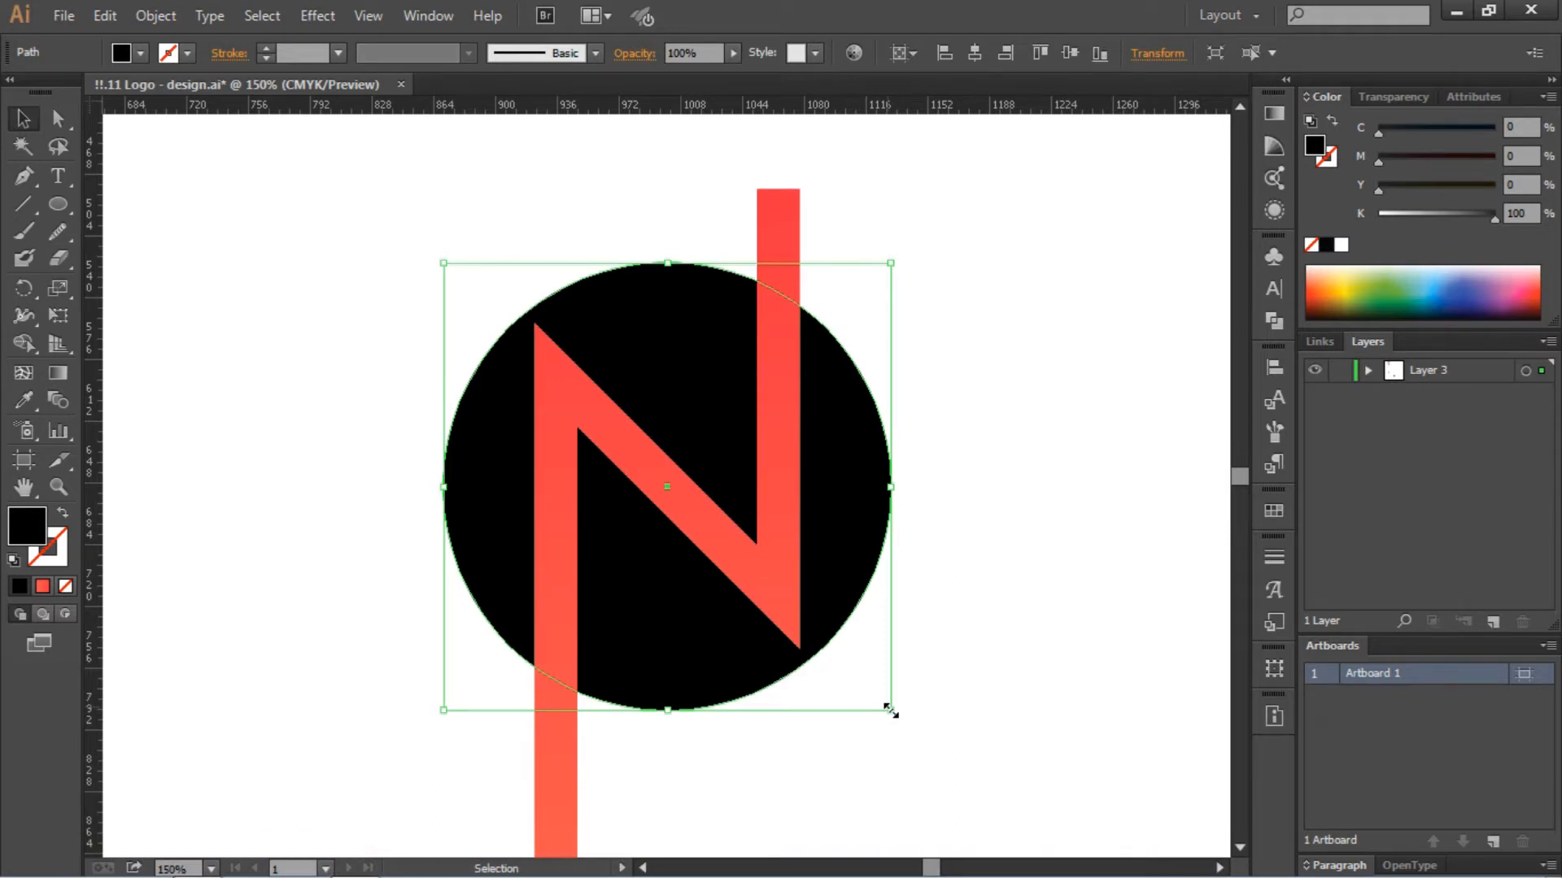
{"action": "left_click_drag", "start_coordinate": [890, 711], "coordinate": [898, 719]}
{"action": "left_click", "coordinate": [1002, 569]}
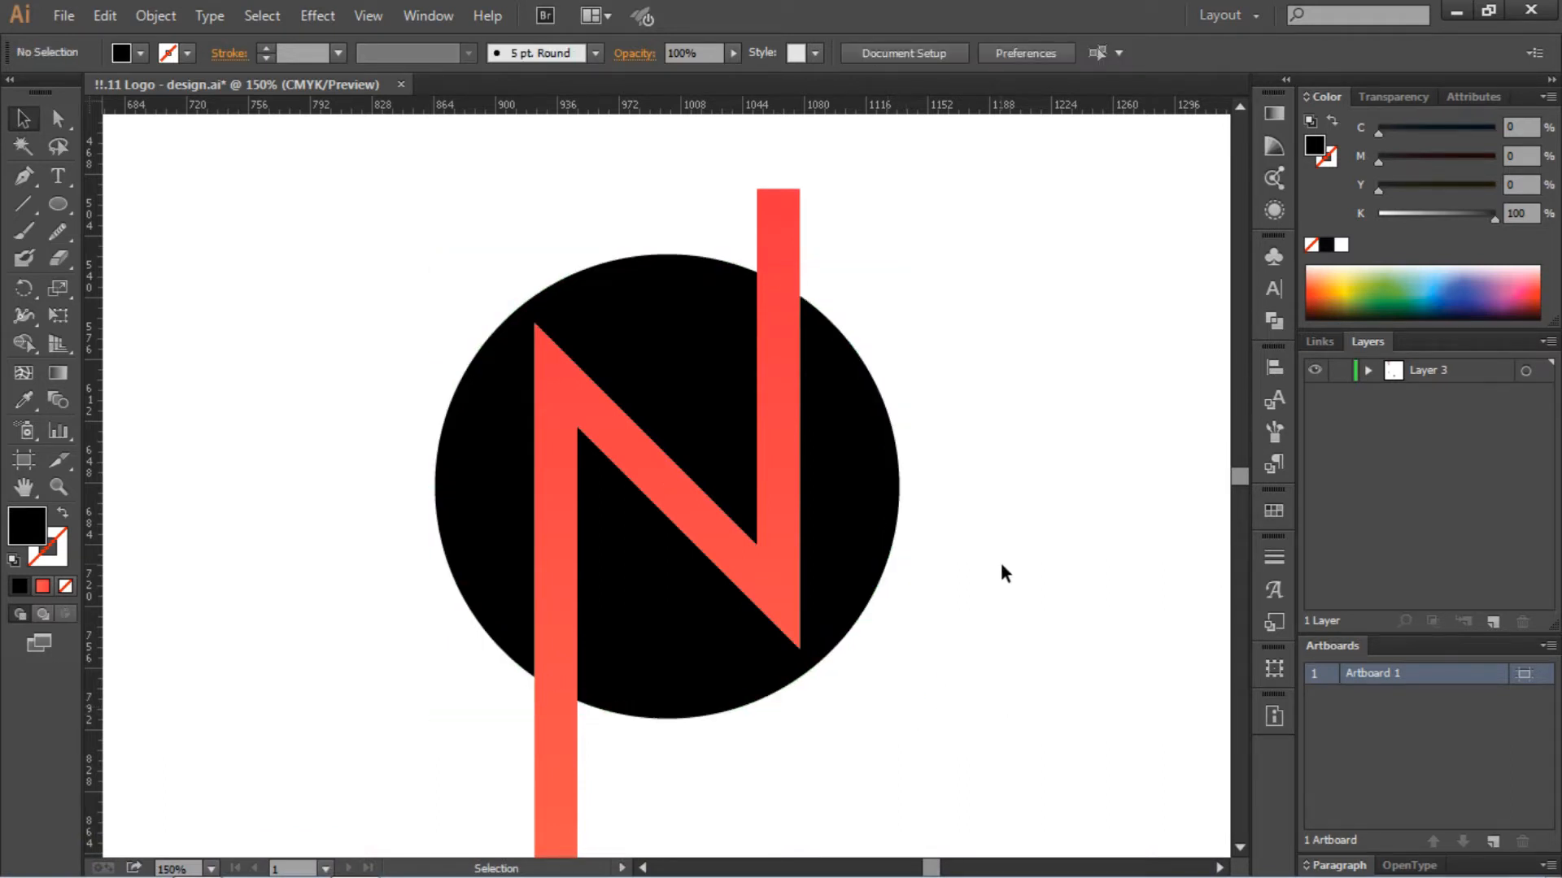
Lengthen the N's right stem by moving its top anchor point slightly upward with Direct Selection.
{"action": "key", "text": "ctrl+minus"}
{"action": "key", "text": "ctrl+minus"}
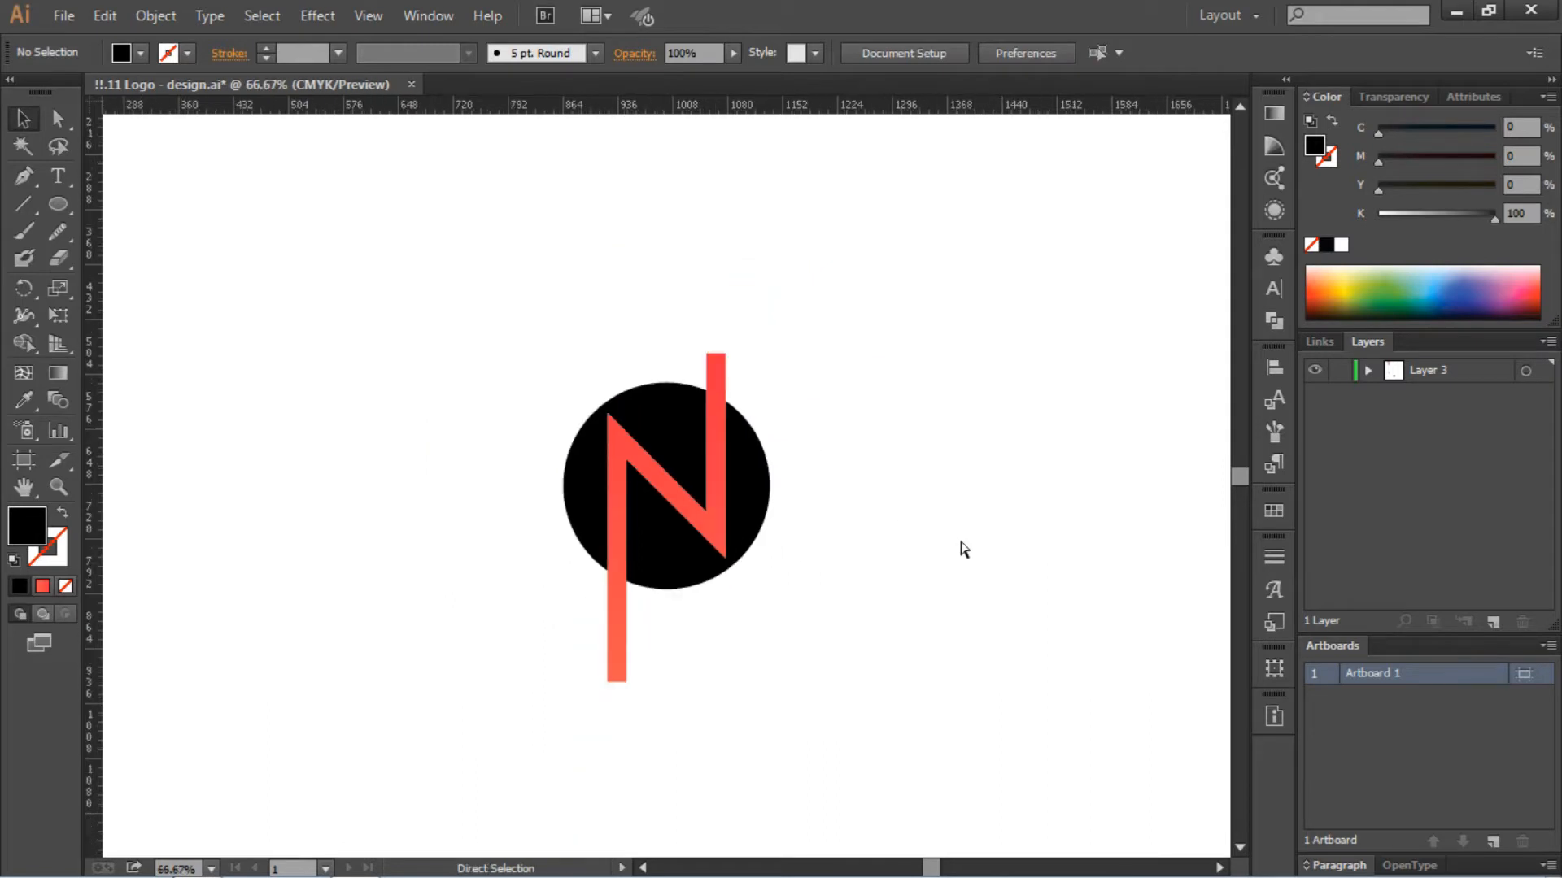
{"action": "left_click", "coordinate": [634, 359]}
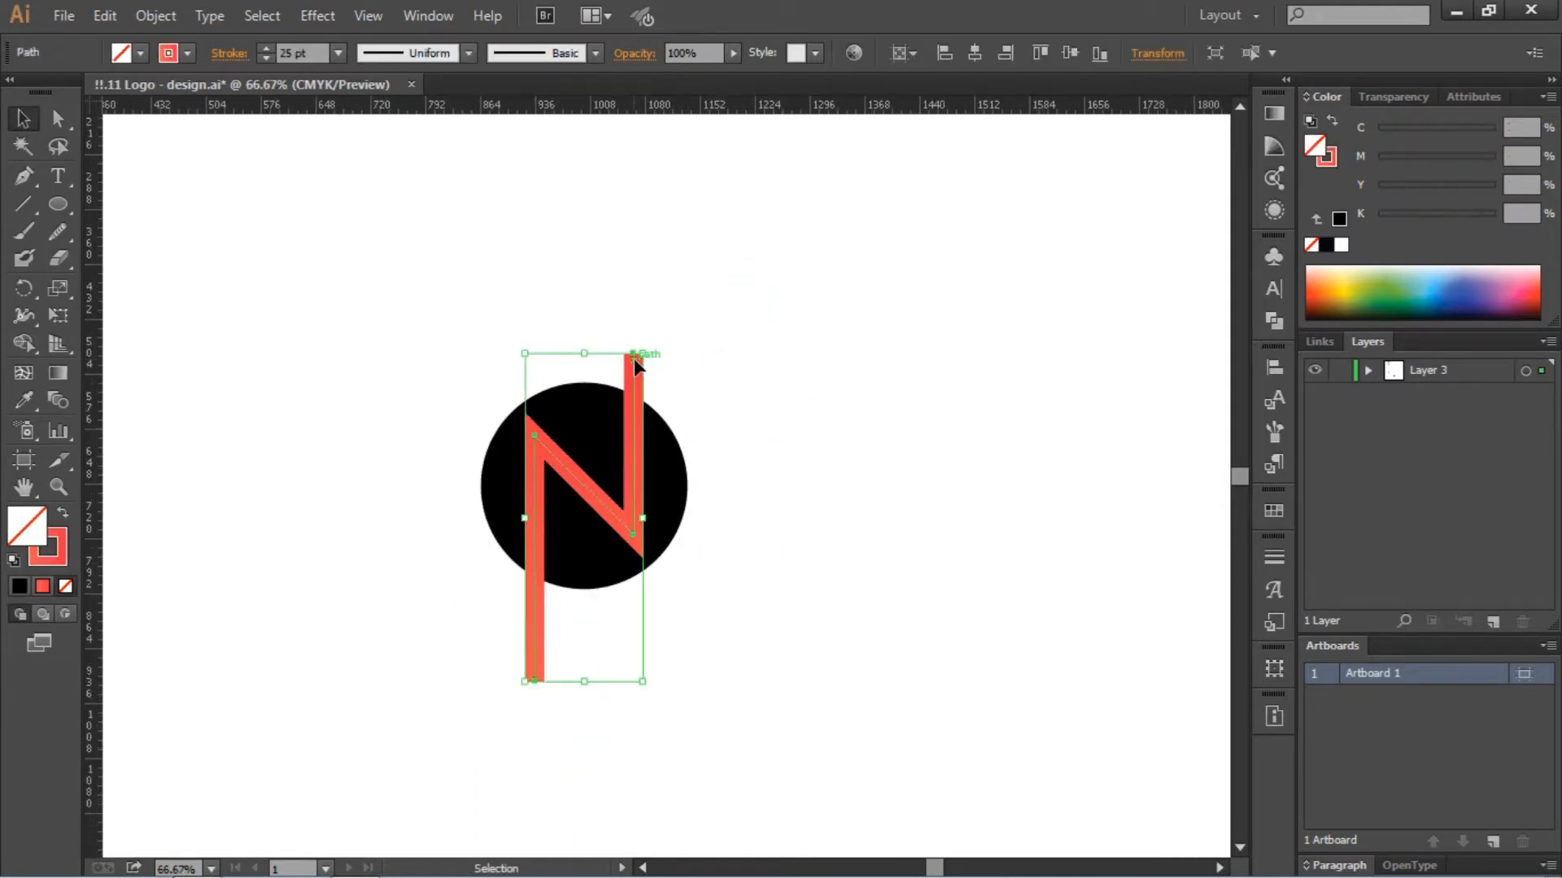
{"action": "left_click", "coordinate": [58, 118]}
{"action": "left_click", "coordinate": [547, 272]}
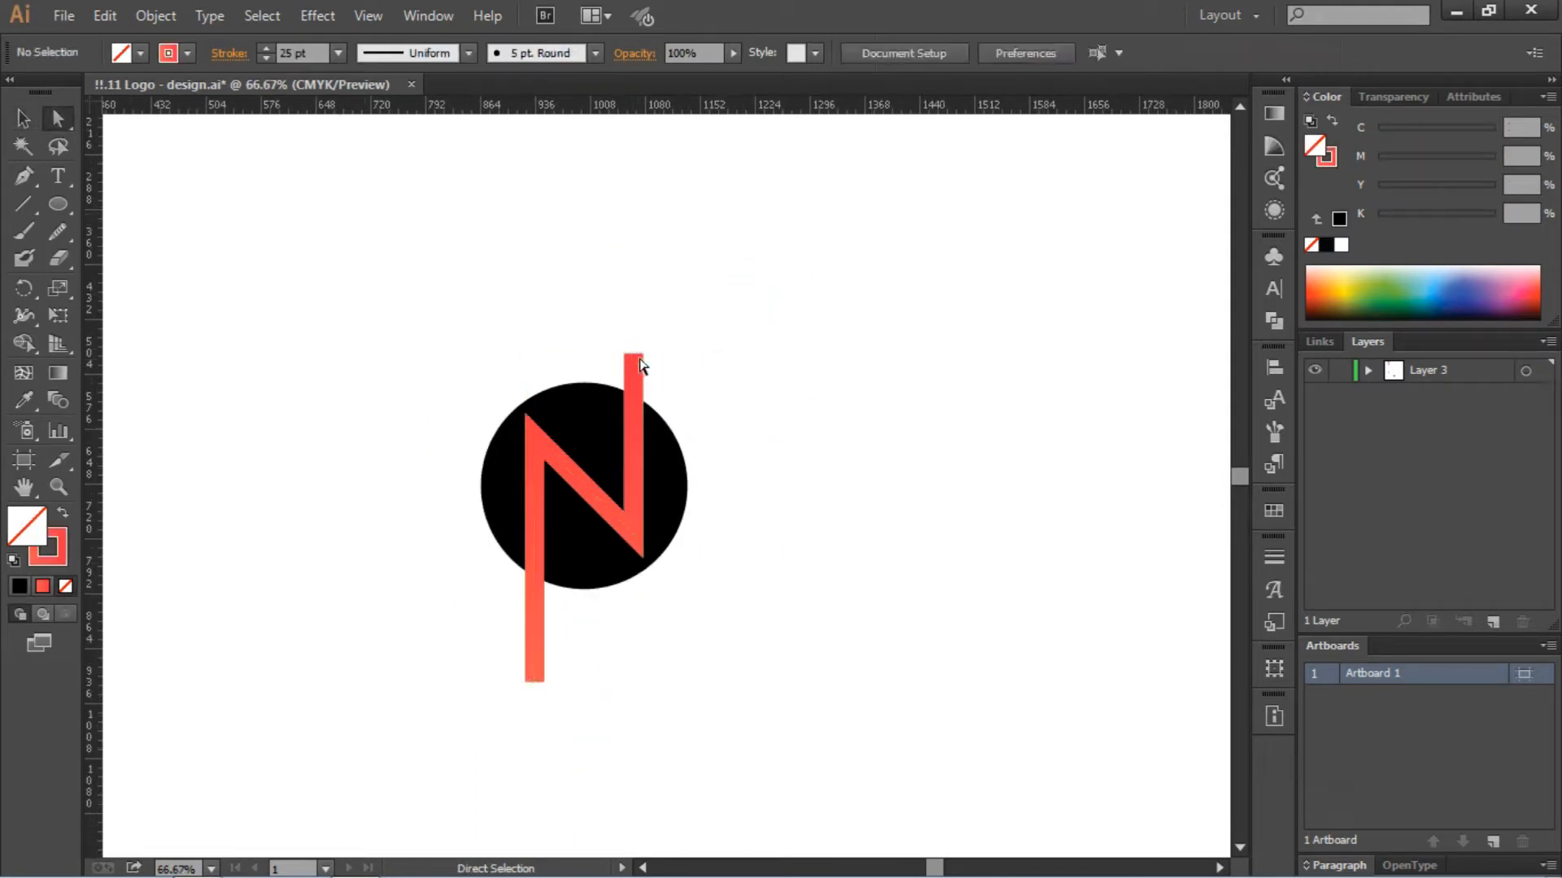
{"action": "left_click", "coordinate": [635, 356]}
{"action": "left_click_drag", "start_coordinate": [635, 356], "coordinate": [633, 333]}
{"action": "left_click", "coordinate": [721, 350]}
{"action": "left_click", "coordinate": [24, 118]}
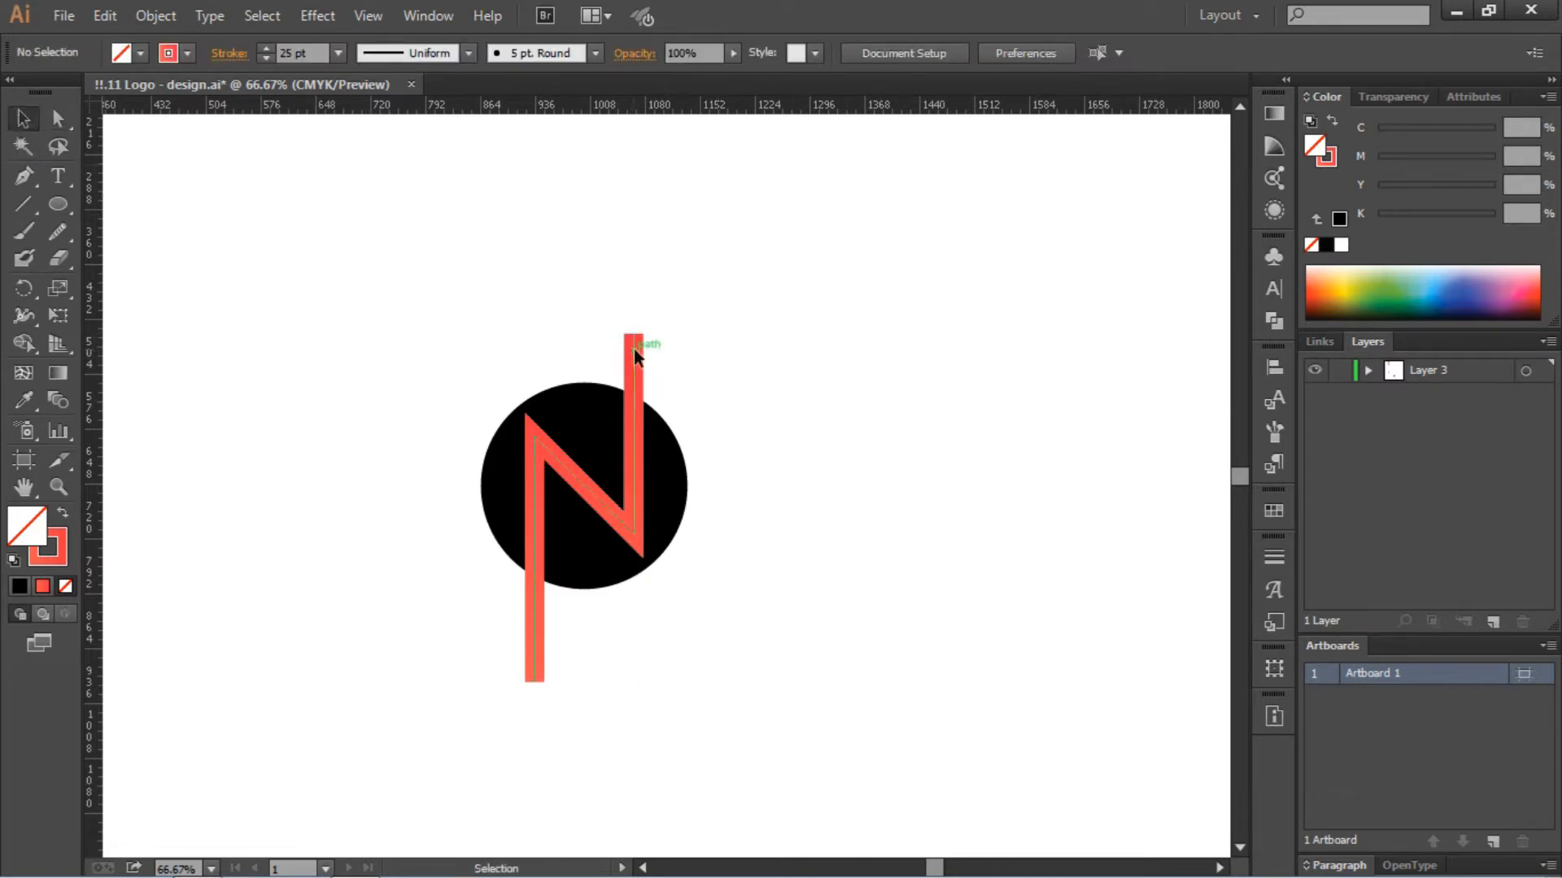
Scale the N path down from its centre and set its stroke weight to 30 pt.
{"action": "left_click", "coordinate": [638, 339]}
{"action": "left_click_drag", "start_coordinate": [643, 333], "coordinate": [634, 359]}
{"action": "left_click", "coordinate": [321, 52]}
{"action": "type", "text": "27"}
{"action": "key", "text": "Return"}
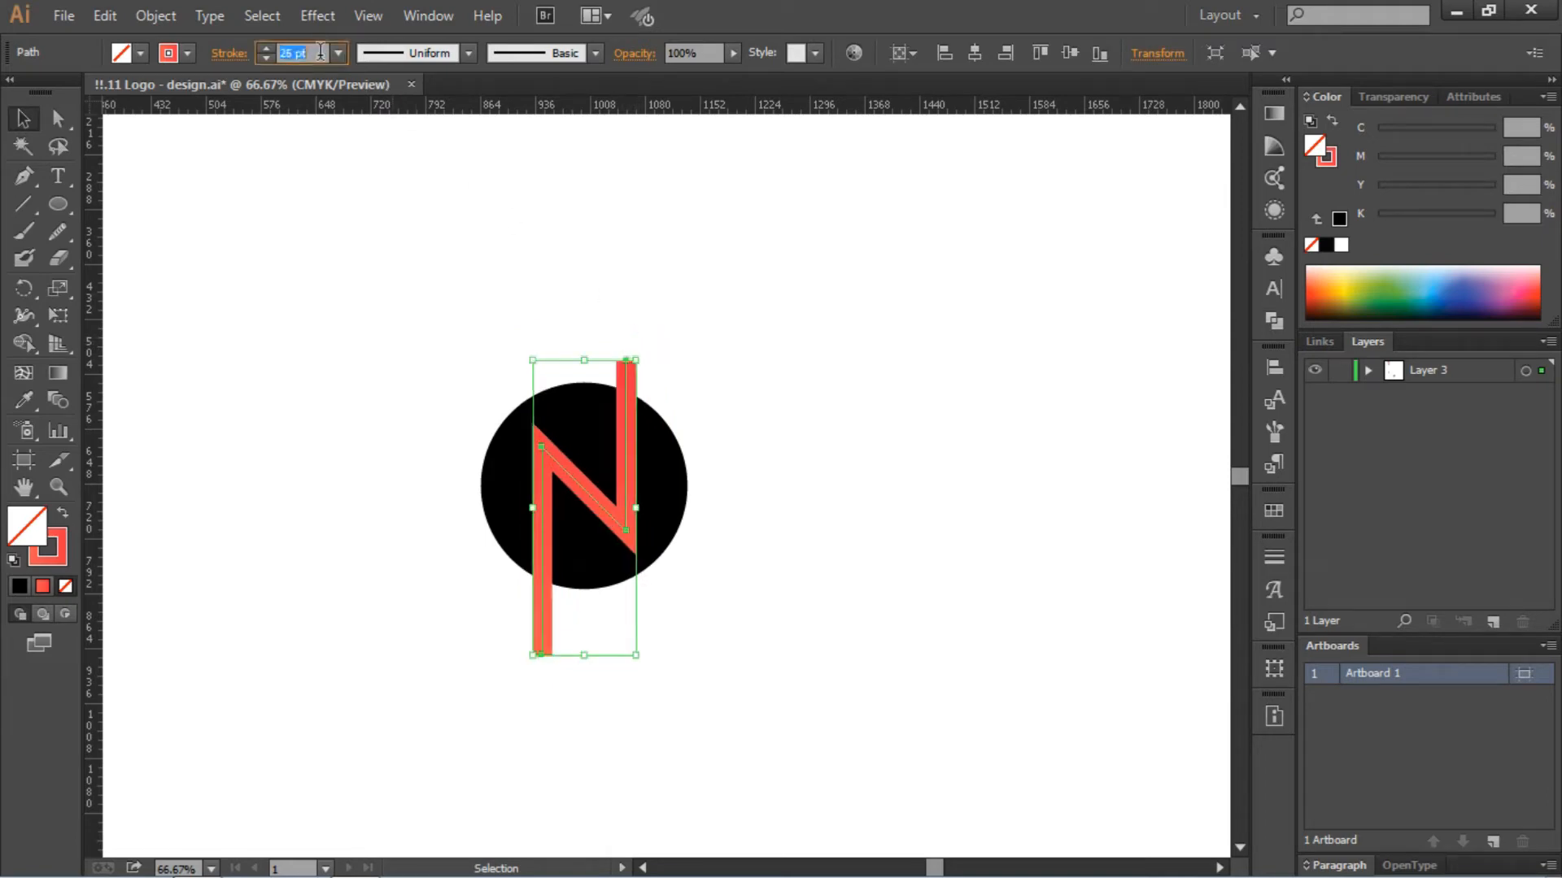
{"action": "key", "text": "Up"}
{"action": "key", "text": "Up"}
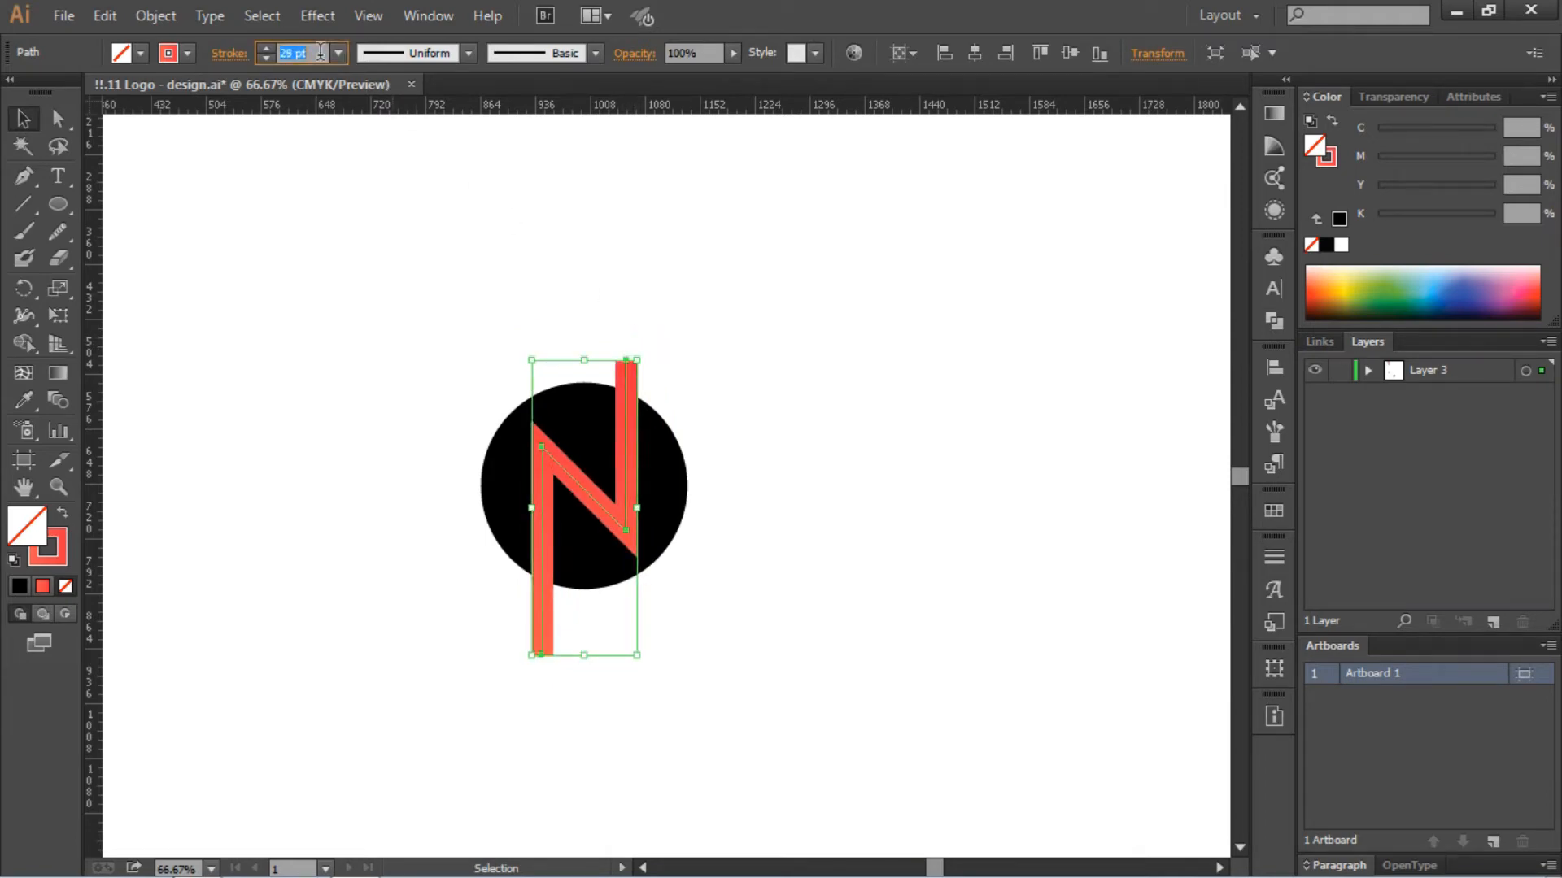
{"action": "key", "text": "Up"}
{"action": "left_click", "coordinate": [419, 280]}
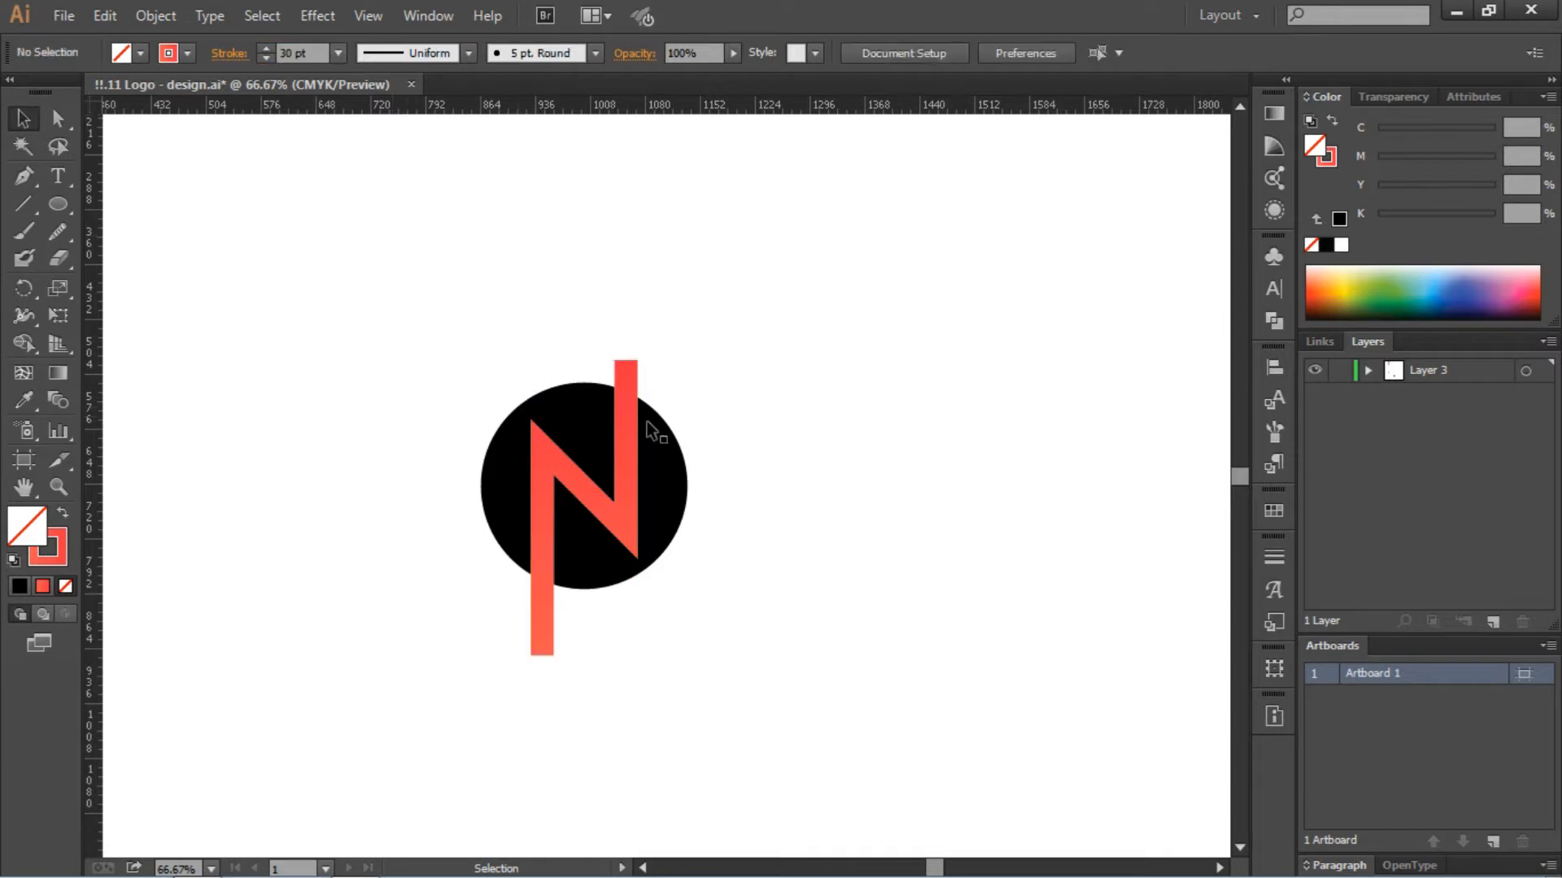
Shrink the black circle slightly from its centre and align it with the N path on their vertical centres.
{"action": "left_click", "coordinate": [668, 504]}
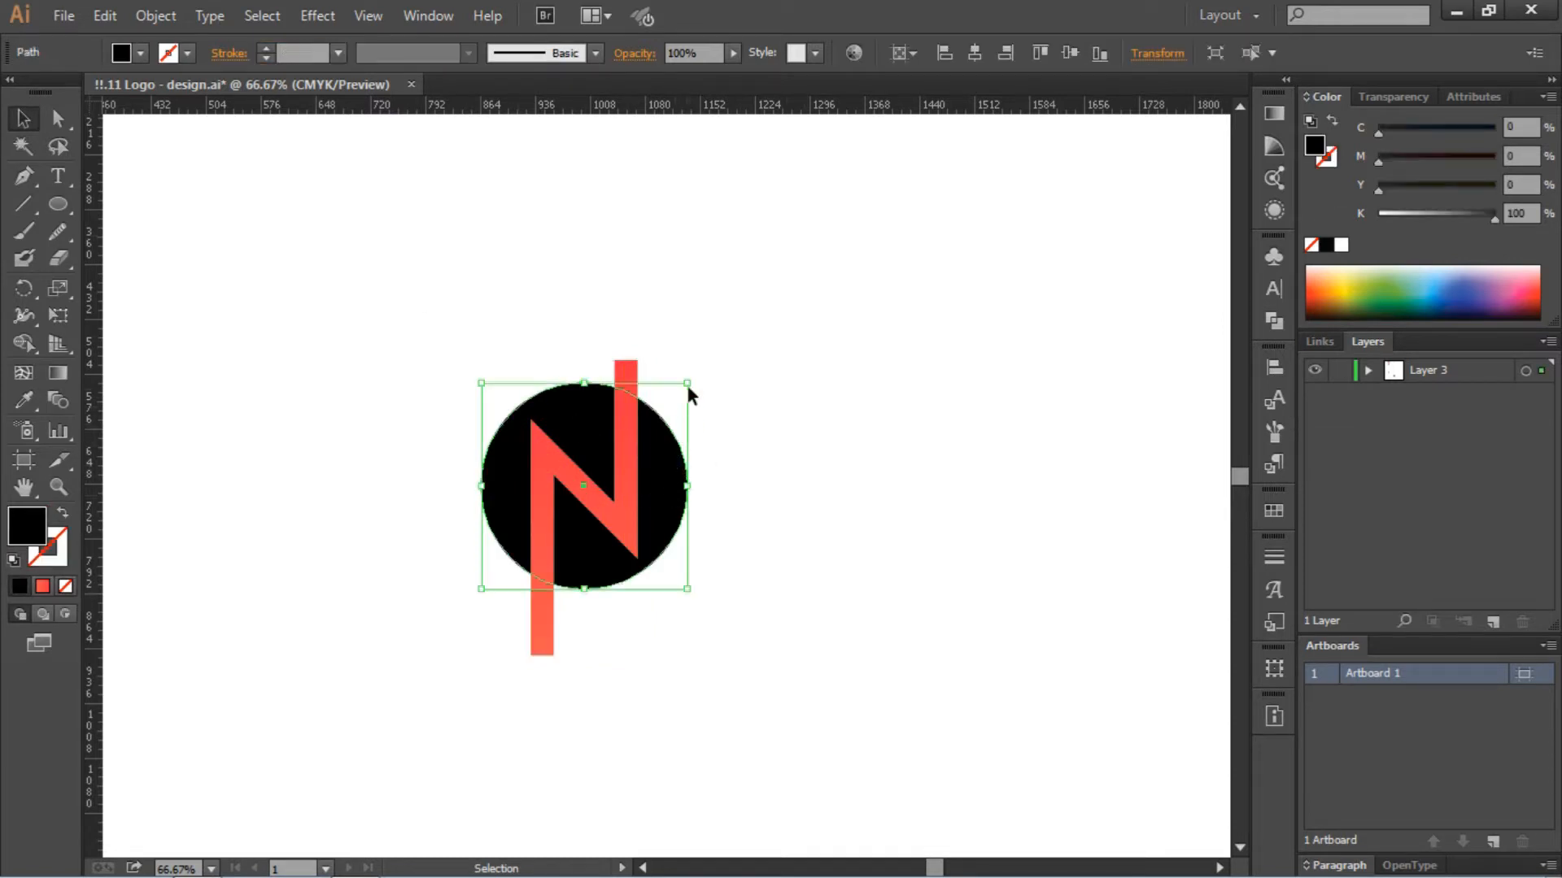
{"action": "left_click_drag", "start_coordinate": [689, 384], "coordinate": [686, 392]}
{"action": "left_click_drag", "start_coordinate": [795, 370], "coordinate": [520, 583]}
{"action": "left_click", "coordinate": [1070, 54]}
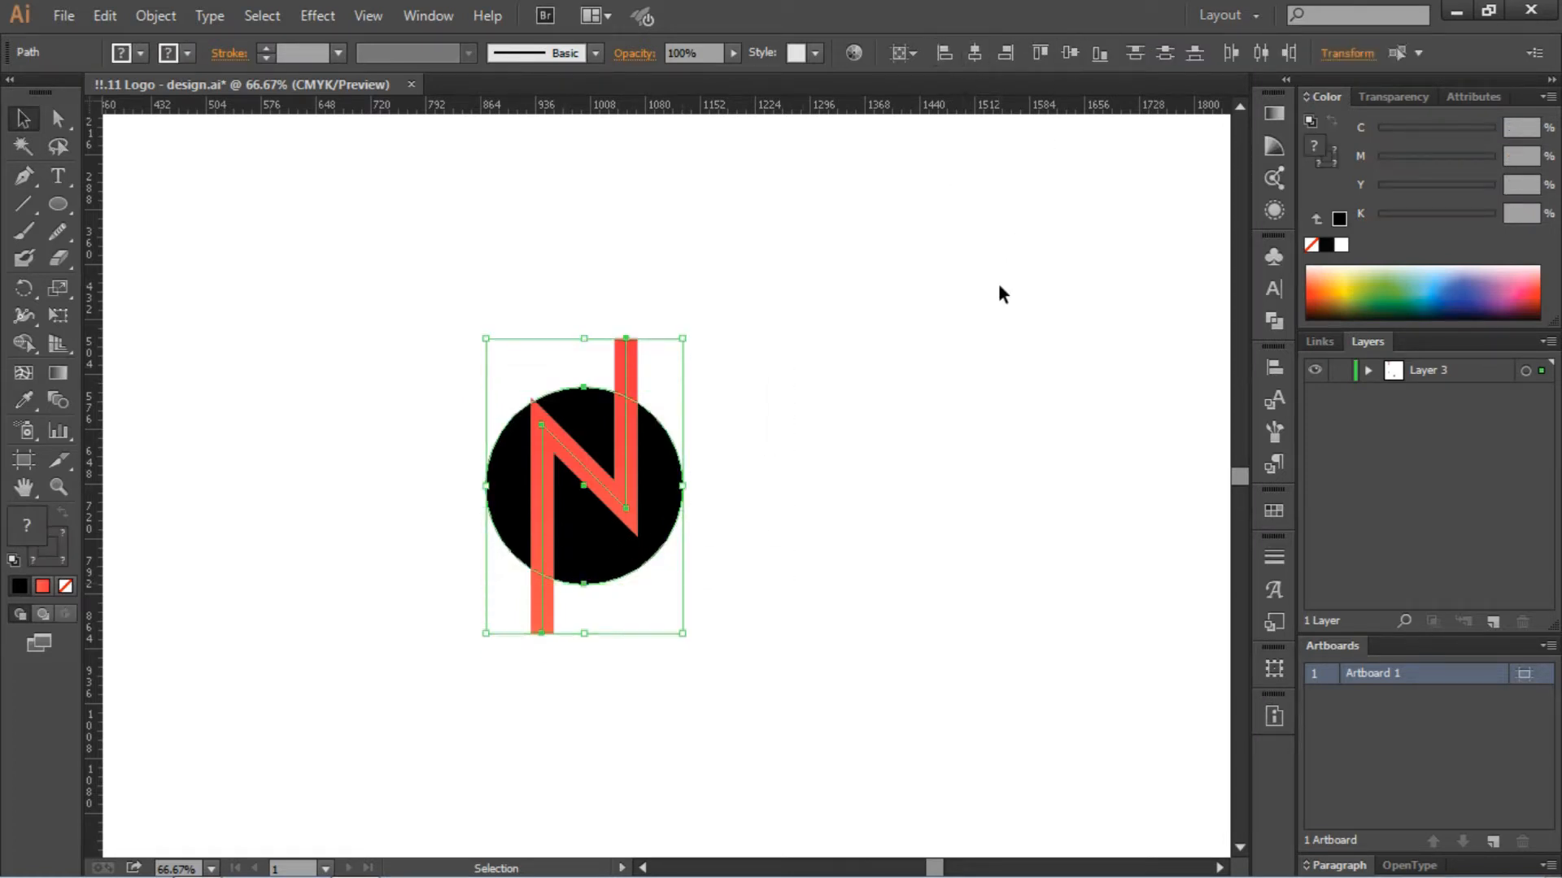
{"action": "left_click", "coordinate": [997, 284]}
Nudge the N path down so its diagonal is centred in the black circle.
{"action": "left_click_drag", "start_coordinate": [625, 452], "coordinate": [624, 463]}
{"action": "key", "text": "Down"}
{"action": "key", "text": "Down"}
{"action": "key", "text": "Down"}
{"action": "key", "text": "Down"}
{"action": "key", "text": "Down"}
{"action": "key", "text": "Down"}
{"action": "key", "text": "Down"}
{"action": "key", "text": "Down"}
{"action": "key", "text": "Down"}
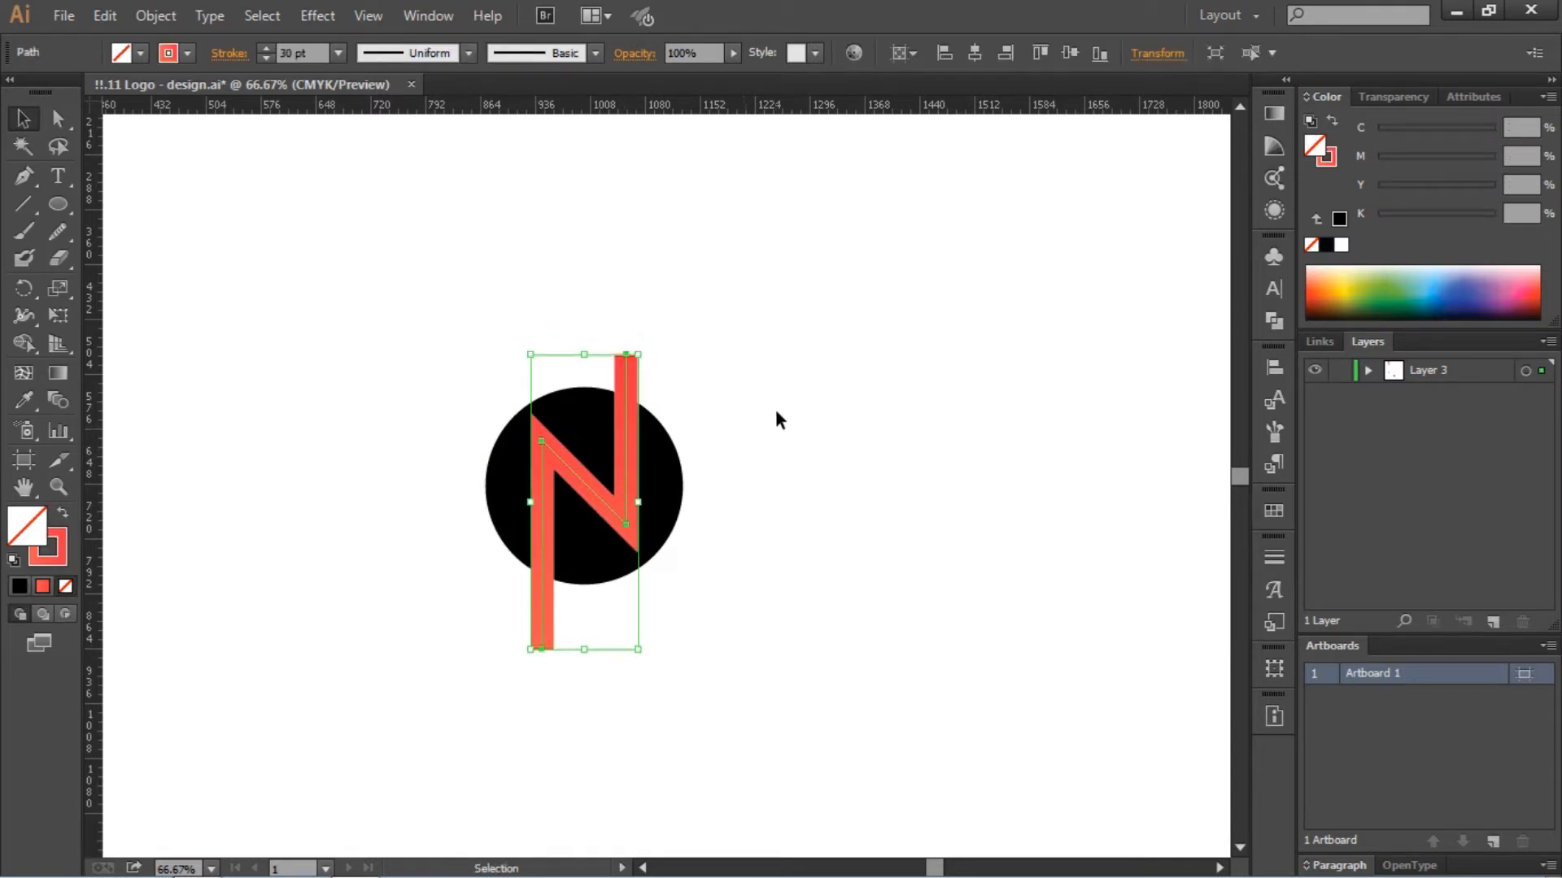
{"action": "left_click", "coordinate": [774, 408]}
{"action": "left_click", "coordinate": [623, 473]}
{"action": "left_click", "coordinate": [801, 441]}
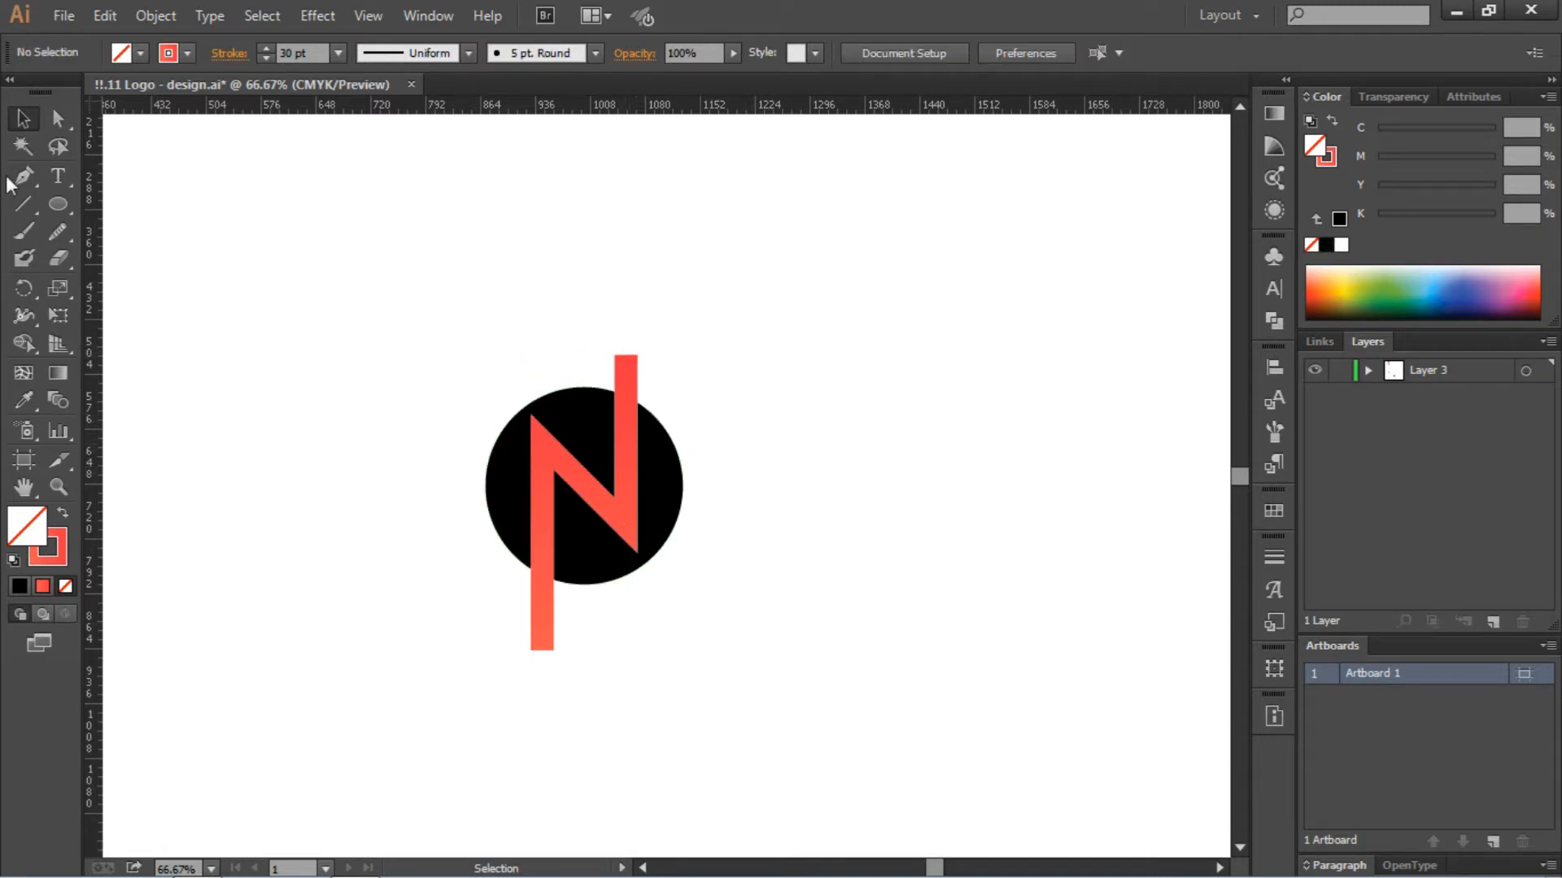
Create a triangle above the logo with the Polygon tool, using a 50 px radius and 3 sides.
{"action": "left_click_drag", "start_coordinate": [57, 208], "coordinate": [144, 290]}
{"action": "left_click", "coordinate": [402, 241]}
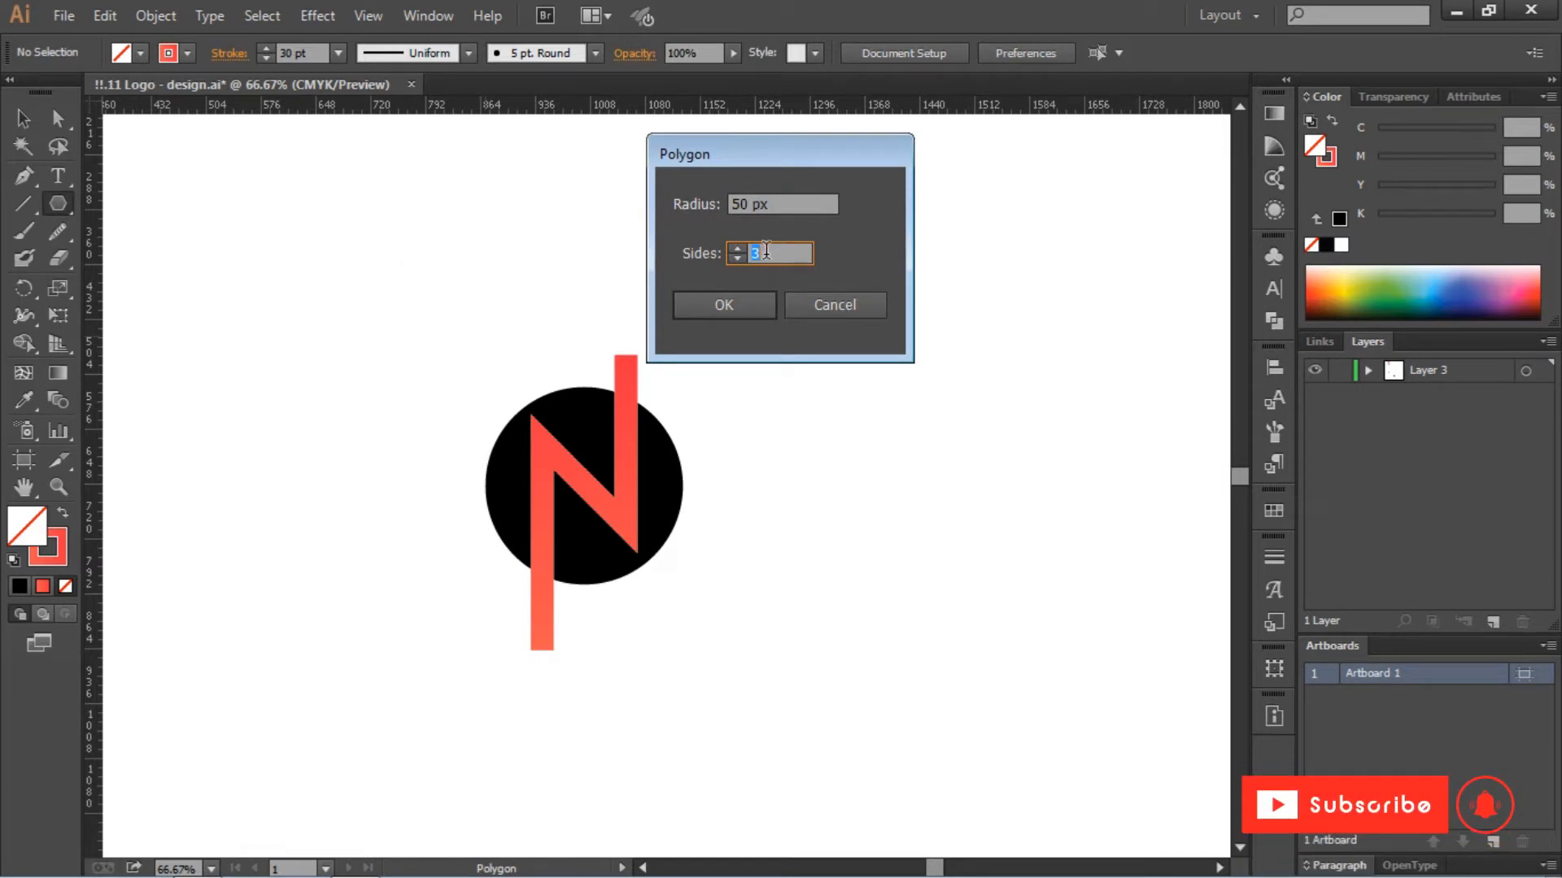
{"action": "left_click", "coordinate": [712, 310]}
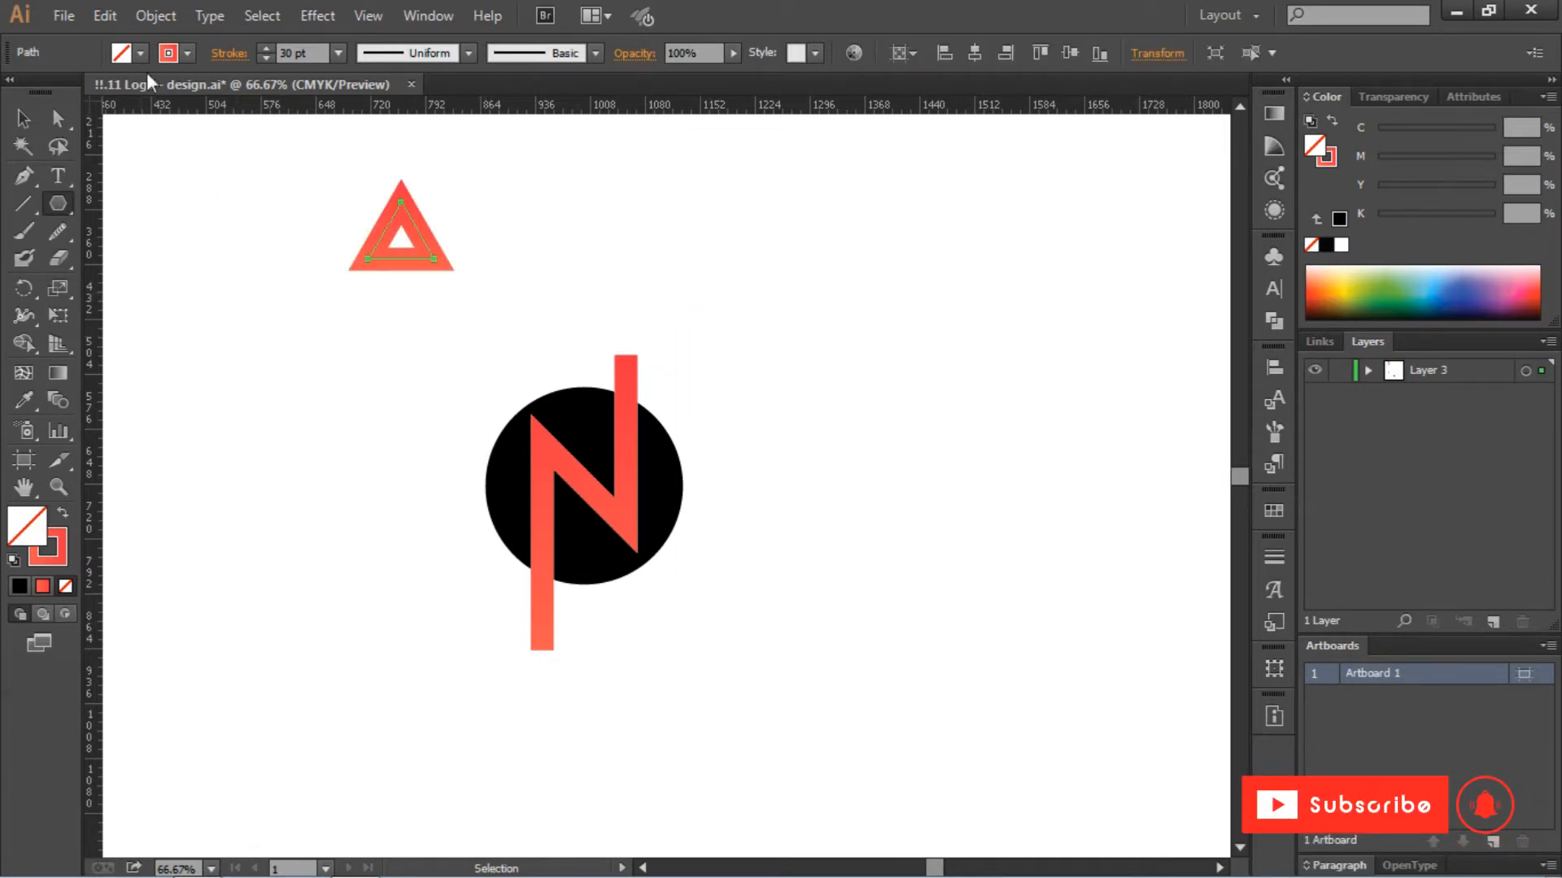
Fill the triangle with the orange swatch (M 90, Y 85) and remove its stroke.
{"action": "left_click", "coordinate": [141, 53]}
{"action": "left_click", "coordinate": [80, 93]}
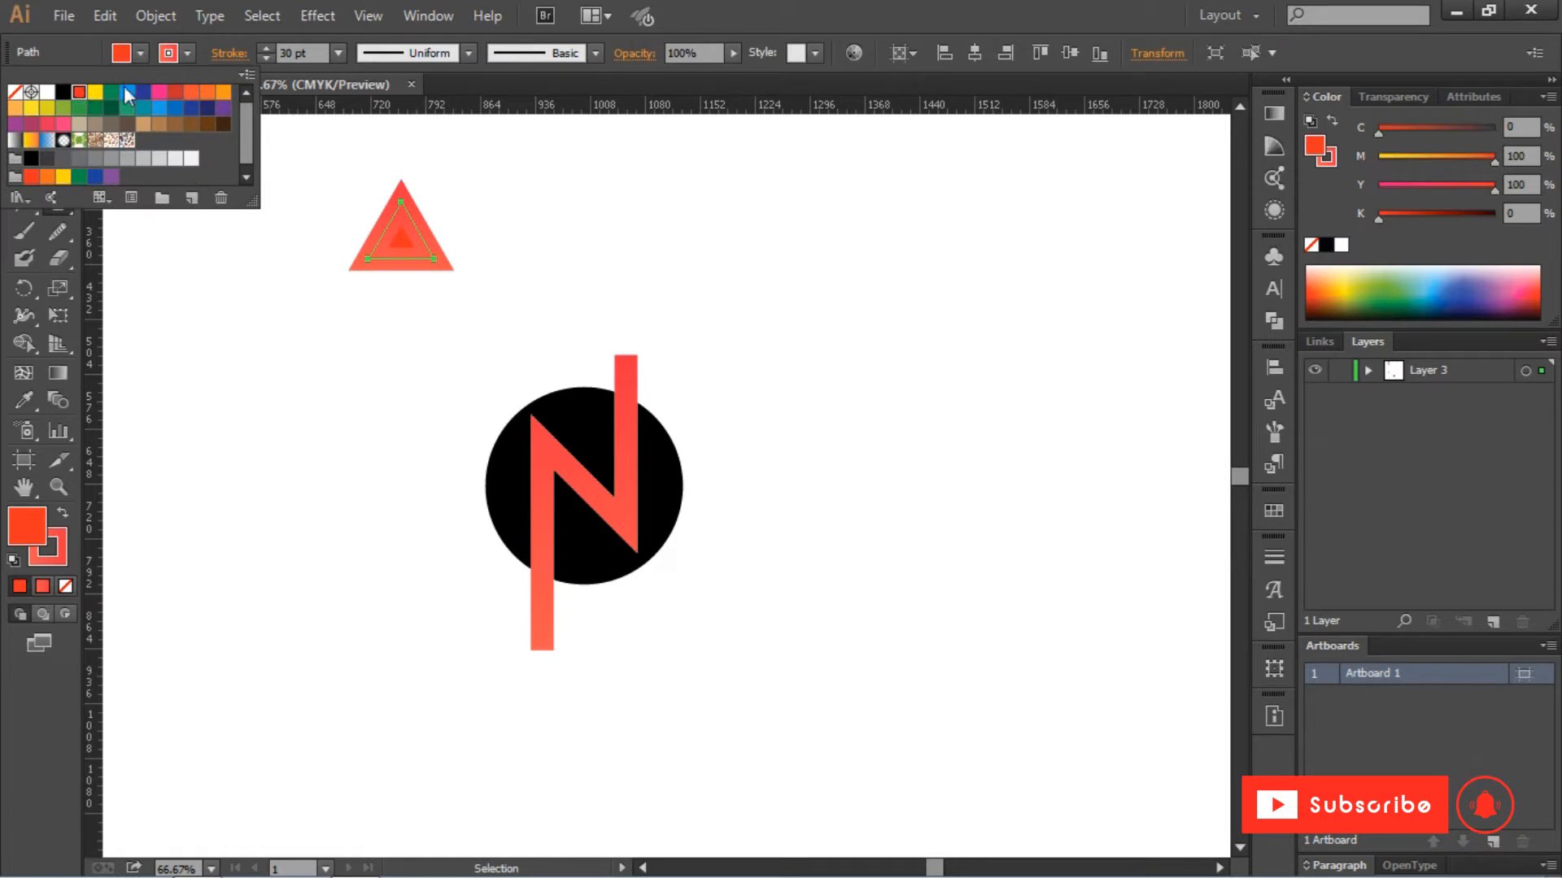
{"action": "left_click", "coordinate": [192, 92]}
{"action": "left_click", "coordinate": [189, 58]}
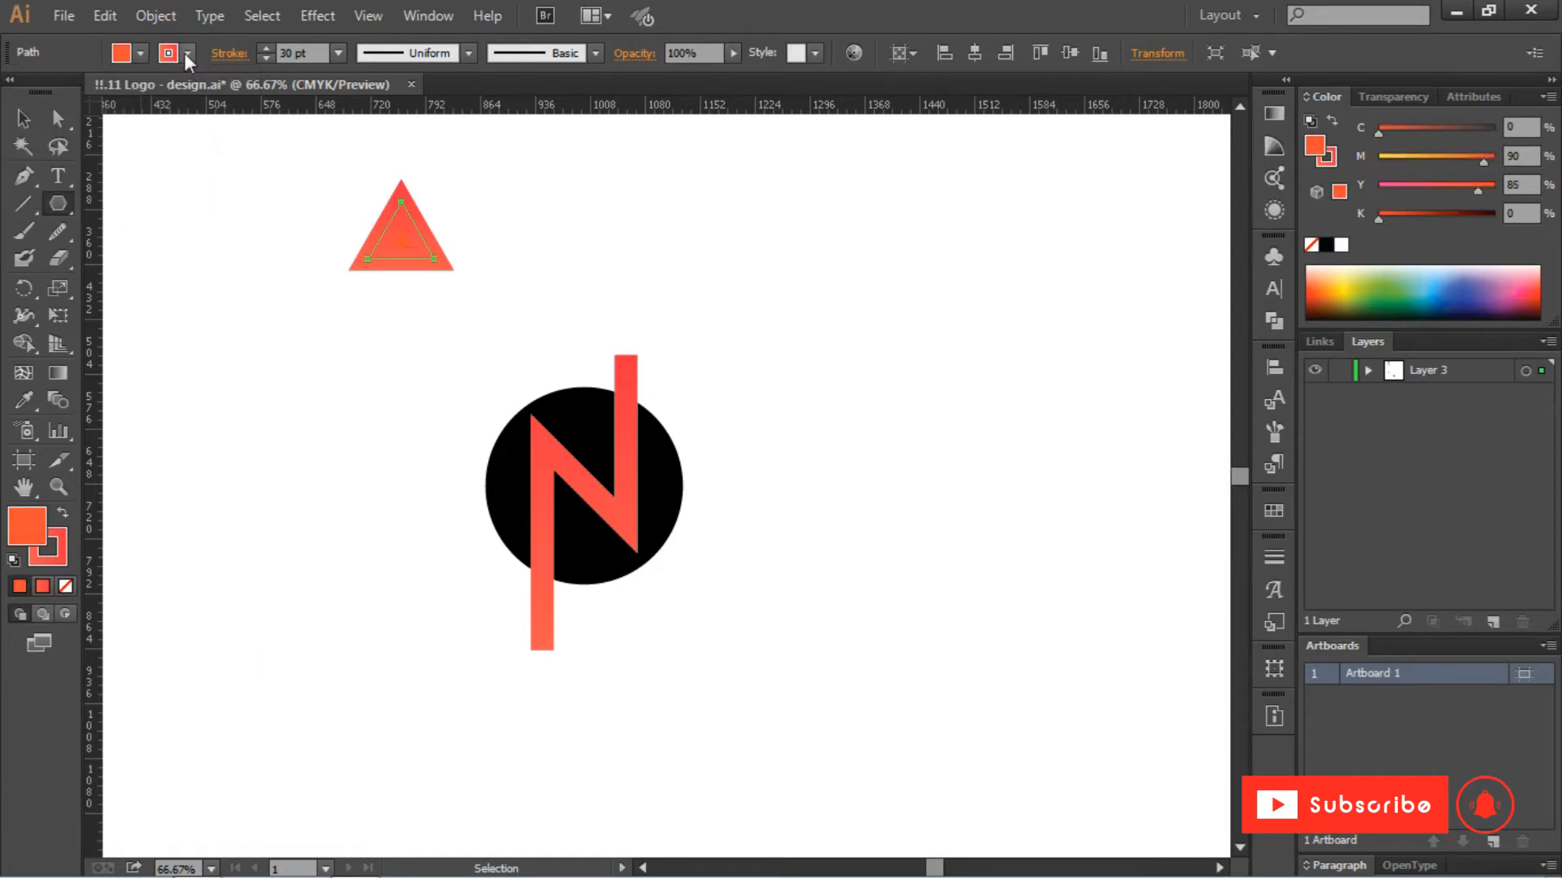
{"action": "left_click", "coordinate": [188, 53]}
{"action": "left_click", "coordinate": [14, 95]}
{"action": "left_click", "coordinate": [23, 118]}
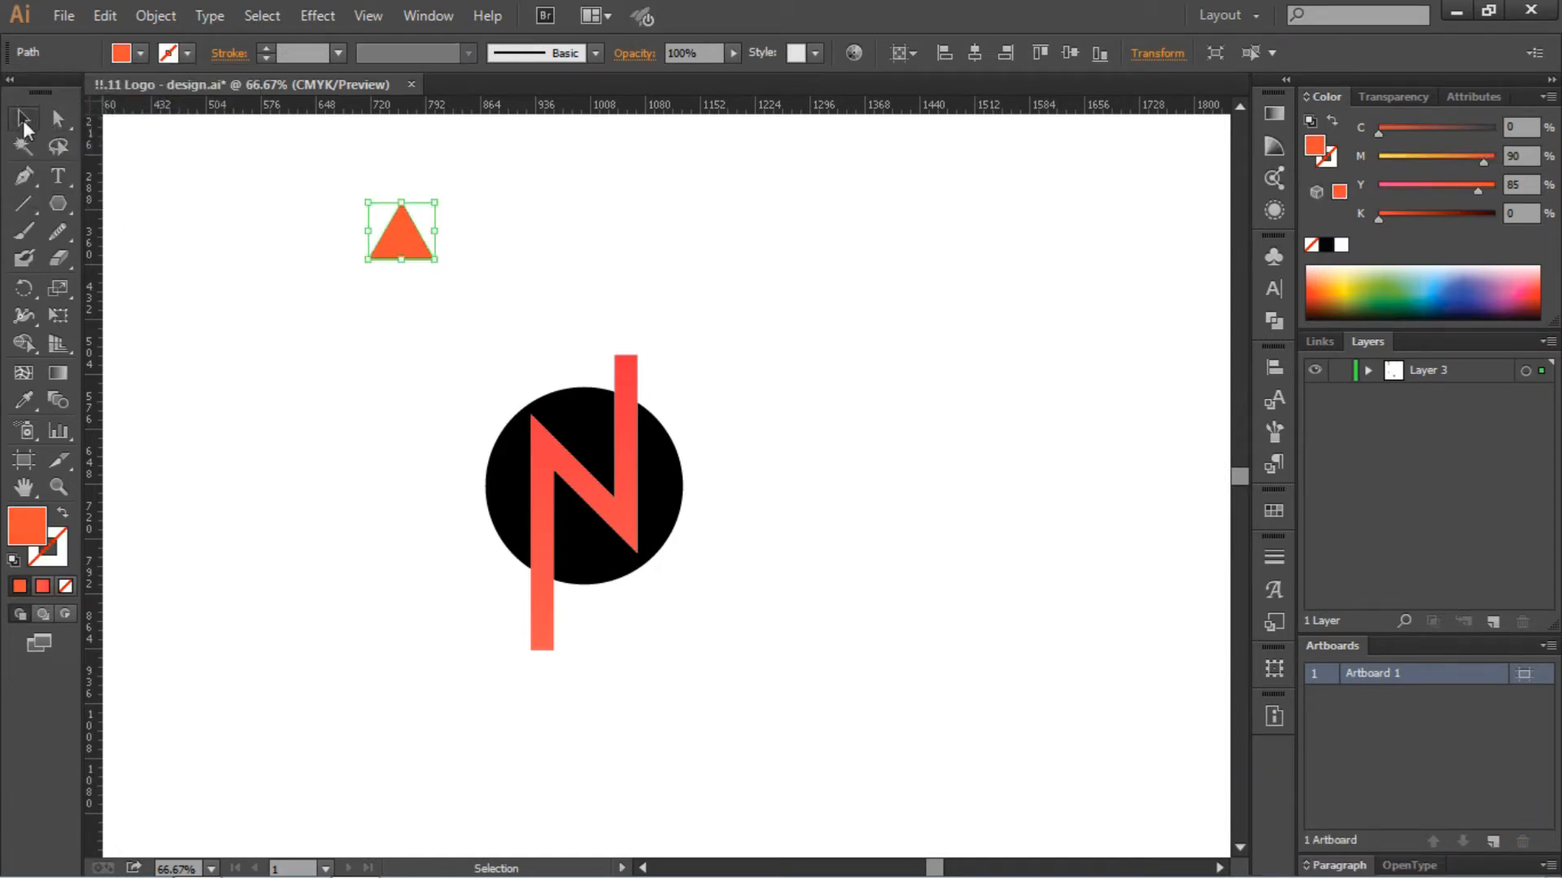
Scale the triangle down and place it centred on the N's upper end as an arrowhead.
{"action": "left_click", "coordinate": [436, 244]}
{"action": "left_click_drag", "start_coordinate": [422, 244], "coordinate": [637, 339]}
{"action": "left_click", "coordinate": [691, 305]}
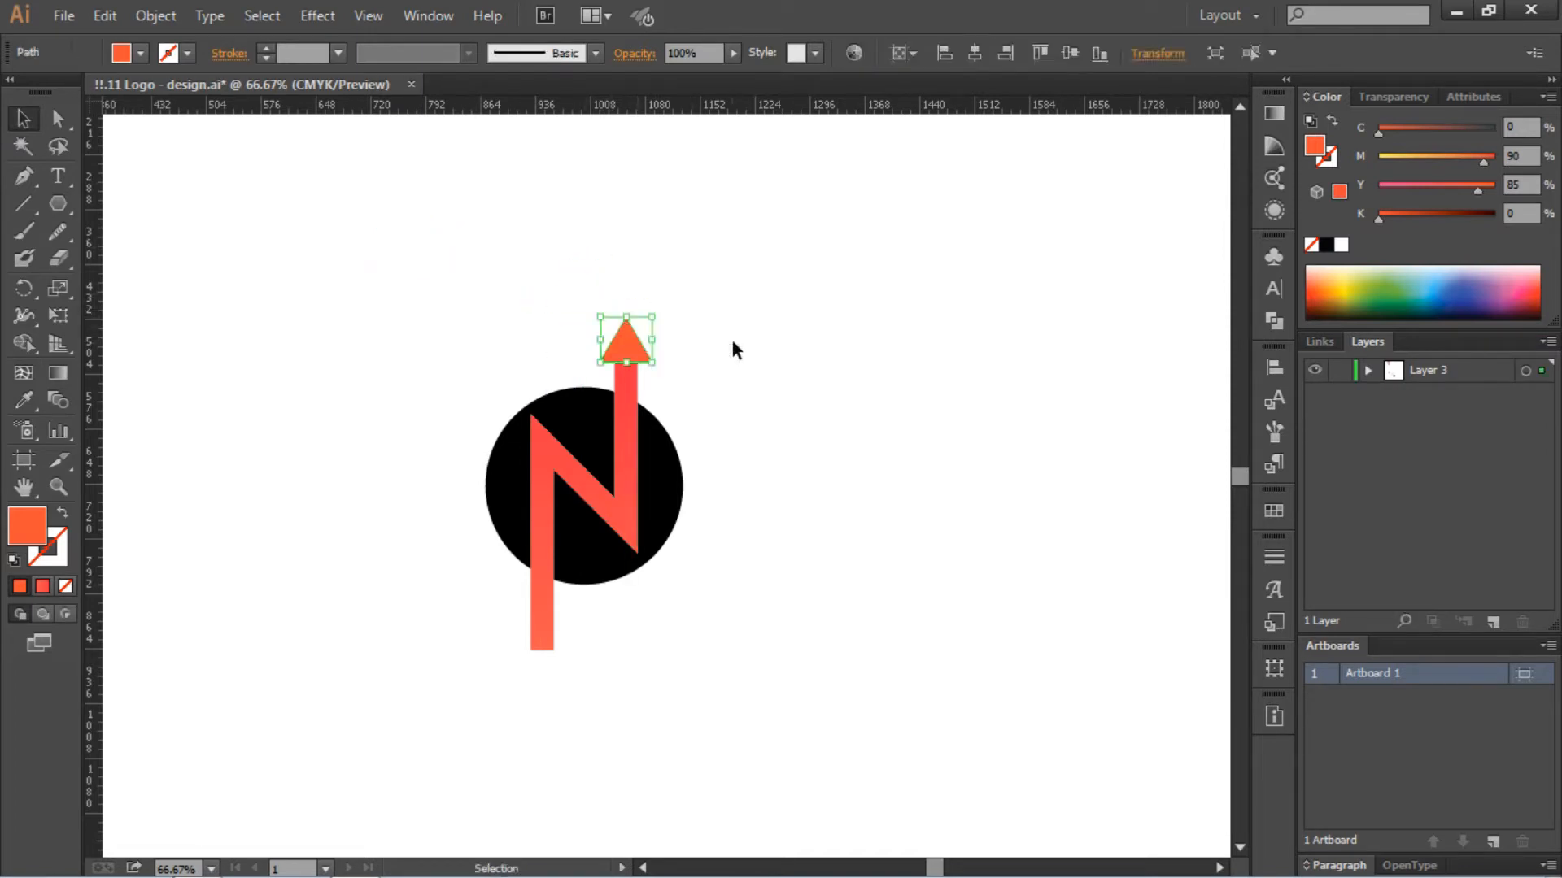
{"action": "left_click", "coordinate": [733, 343]}
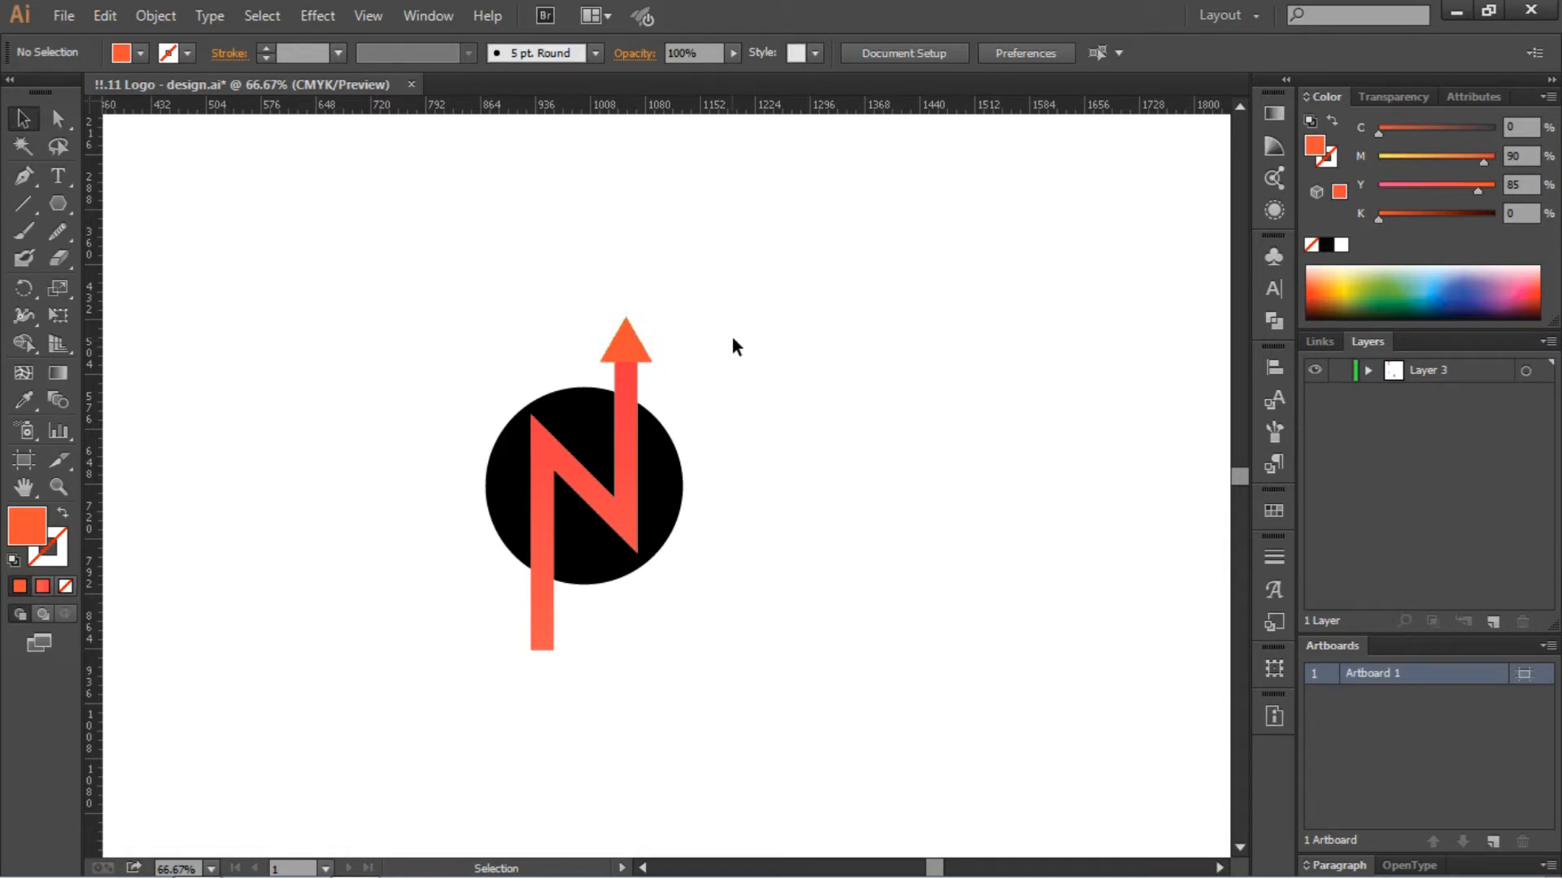
{"action": "left_click", "coordinate": [627, 379]}
{"action": "left_click", "coordinate": [632, 338]}
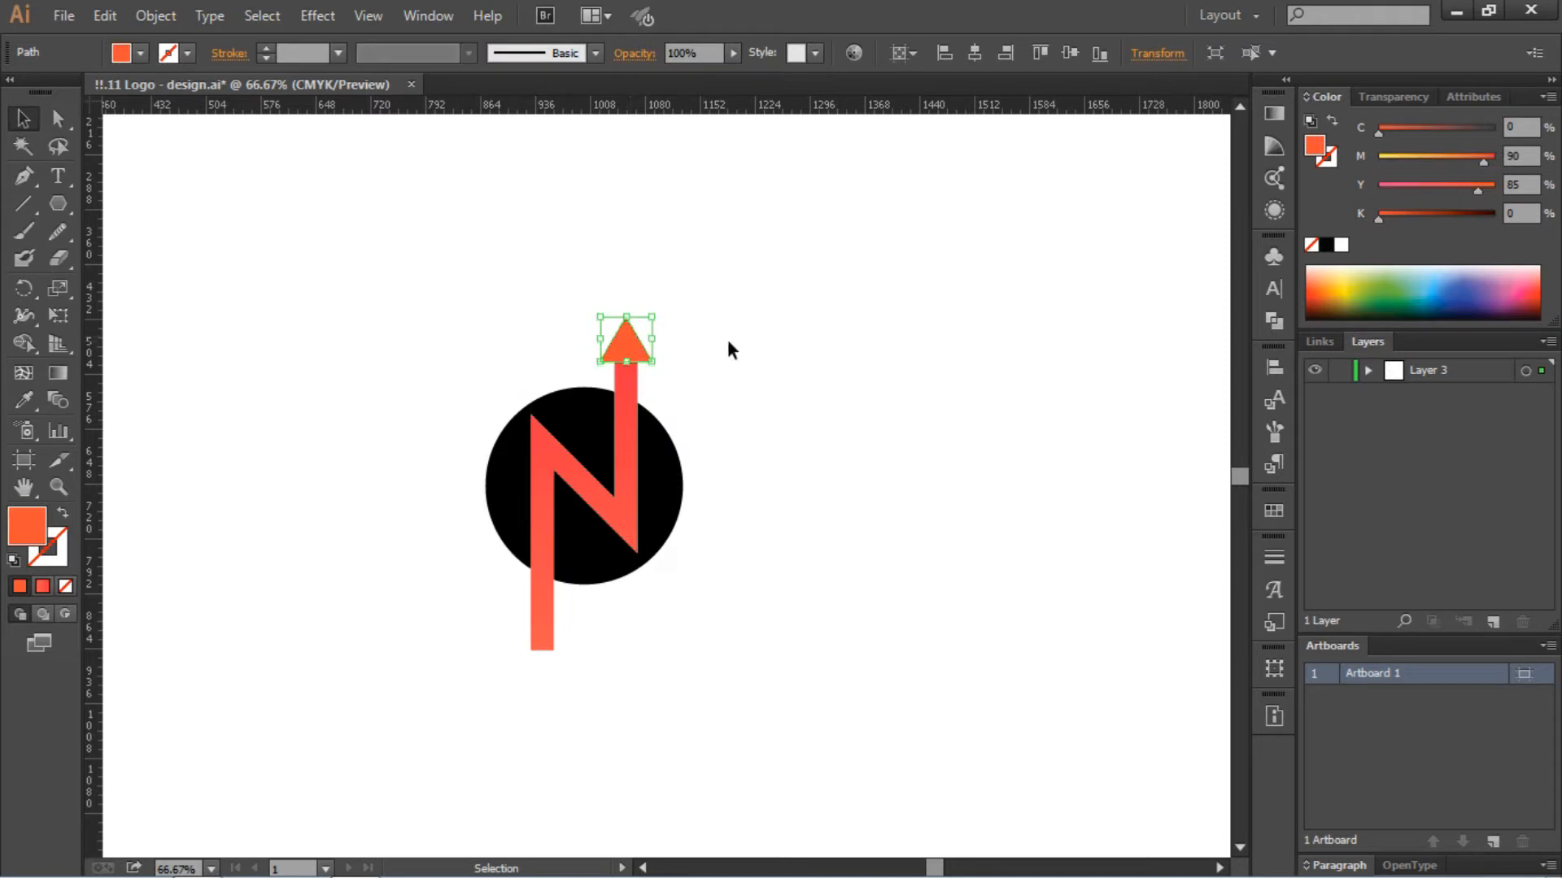
{"action": "left_click", "coordinate": [708, 366]}
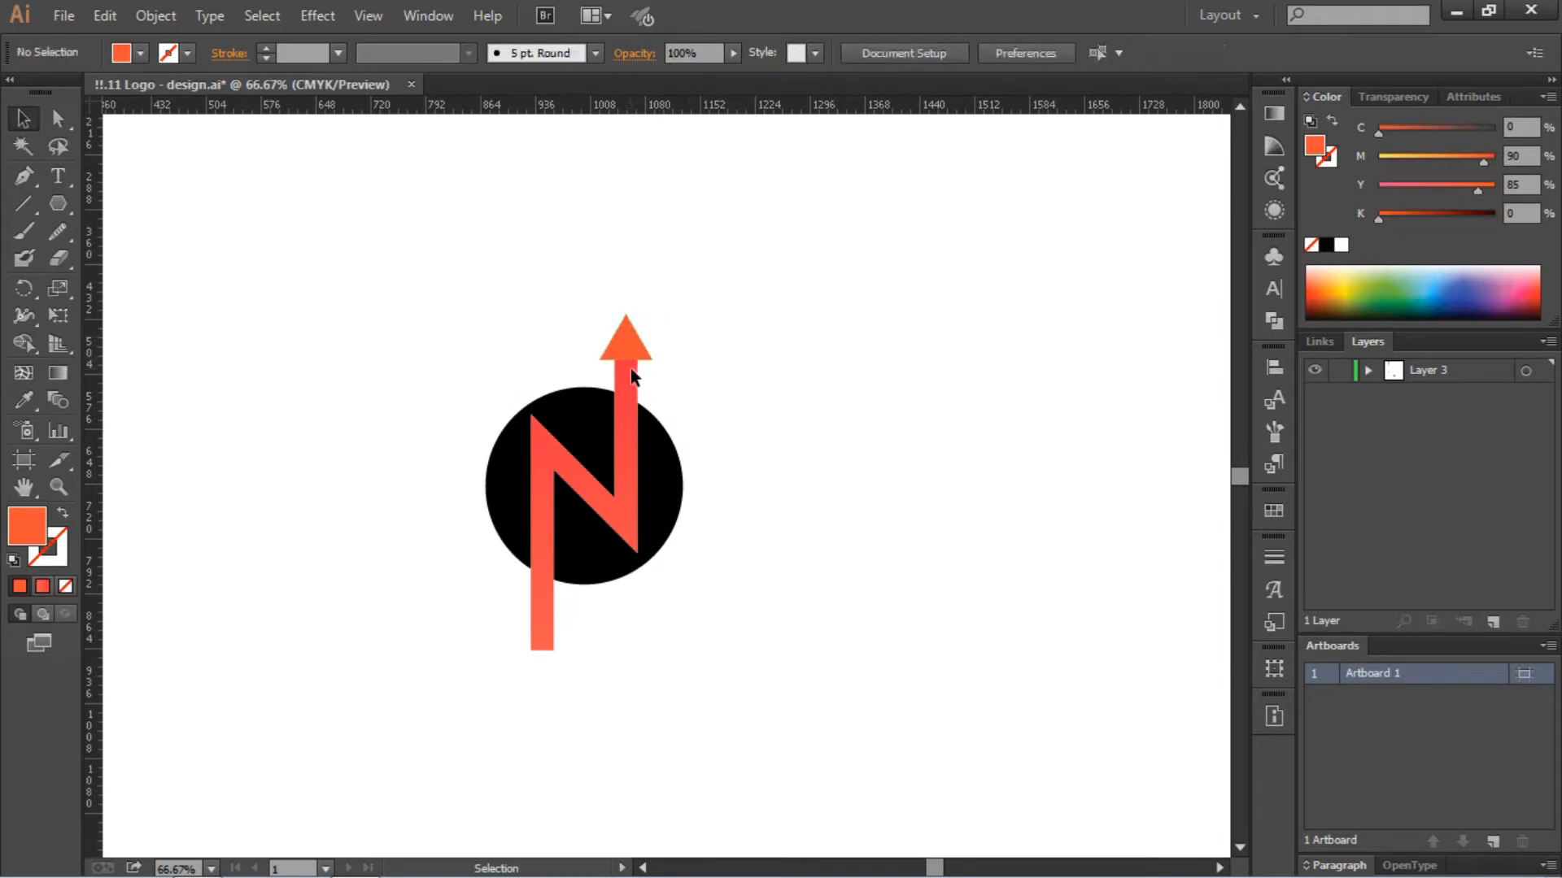
Expand the fill and stroke of the N path and its arrowhead triangle into outlined shapes.
{"action": "left_click", "coordinate": [622, 374]}
{"action": "left_click", "coordinate": [625, 341], "text": "shift"}
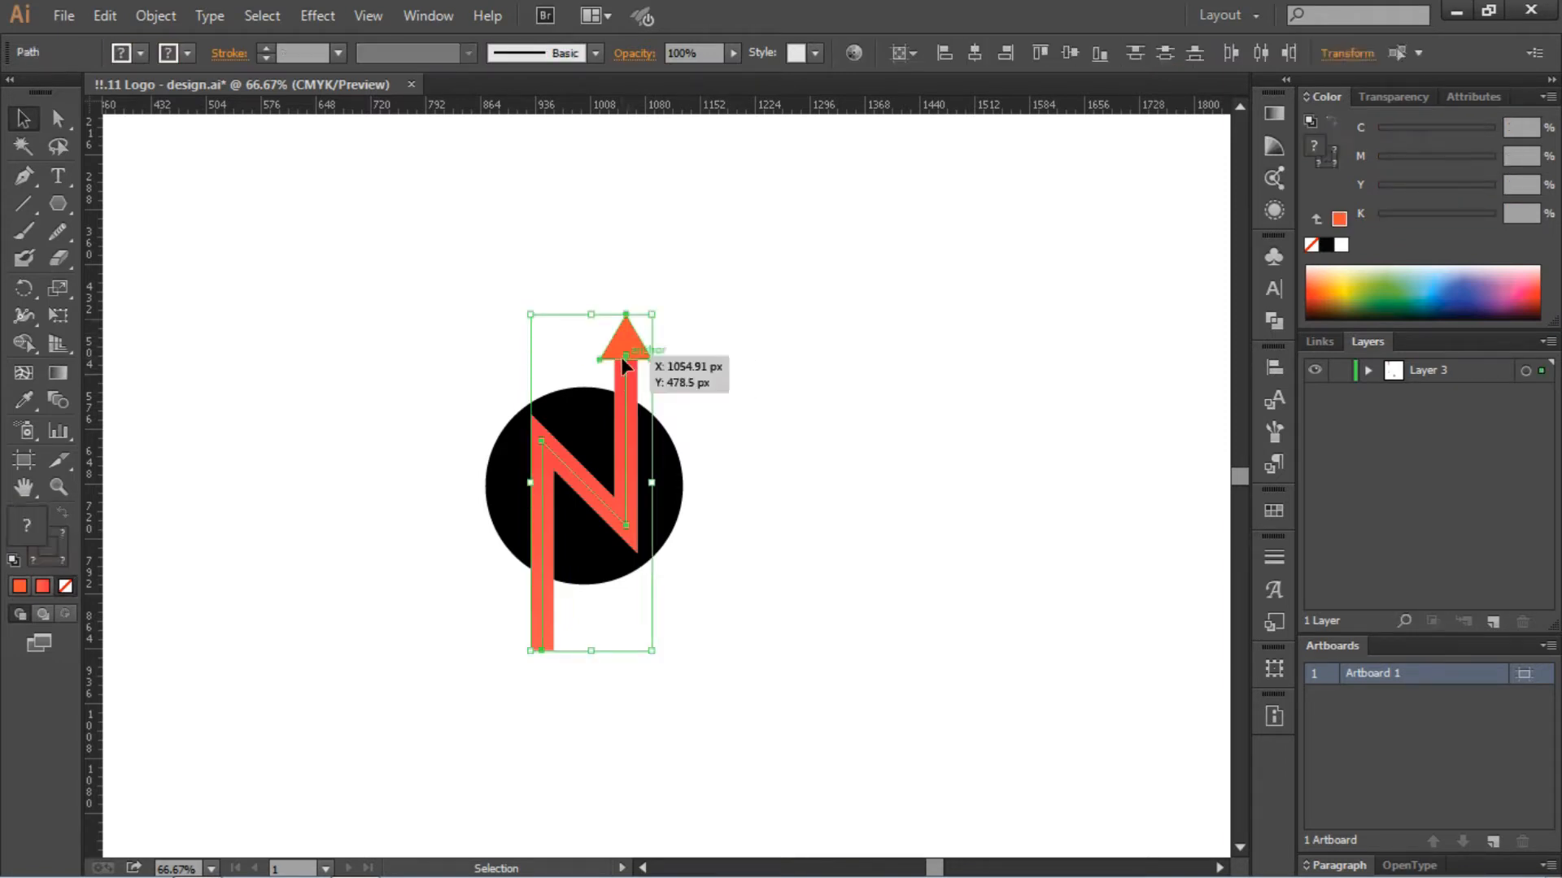
{"action": "left_click", "coordinate": [815, 361]}
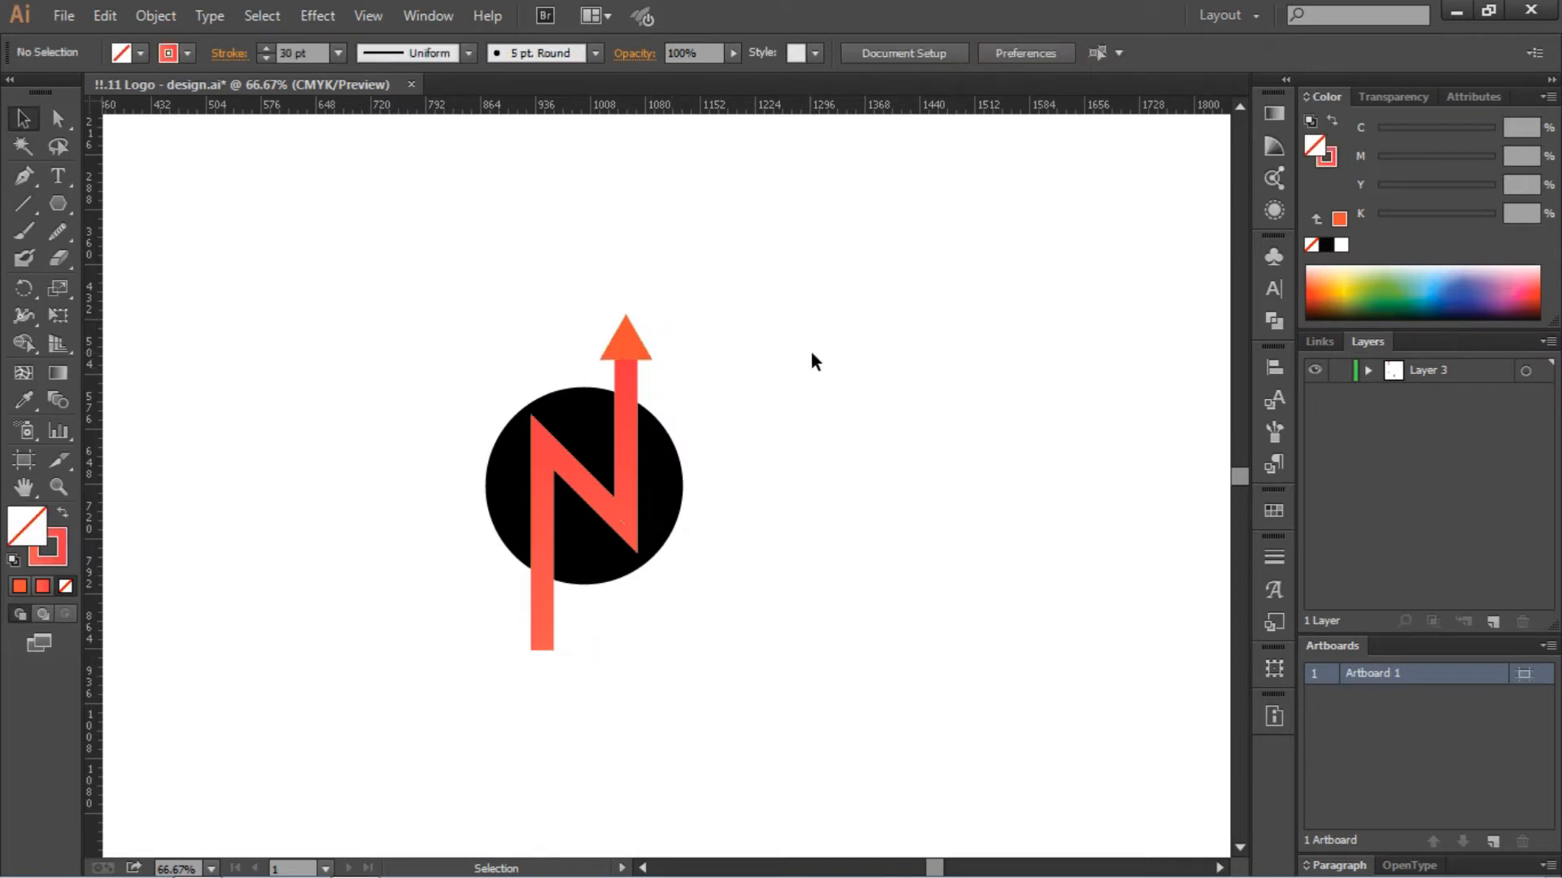
{"action": "left_click", "coordinate": [649, 355]}
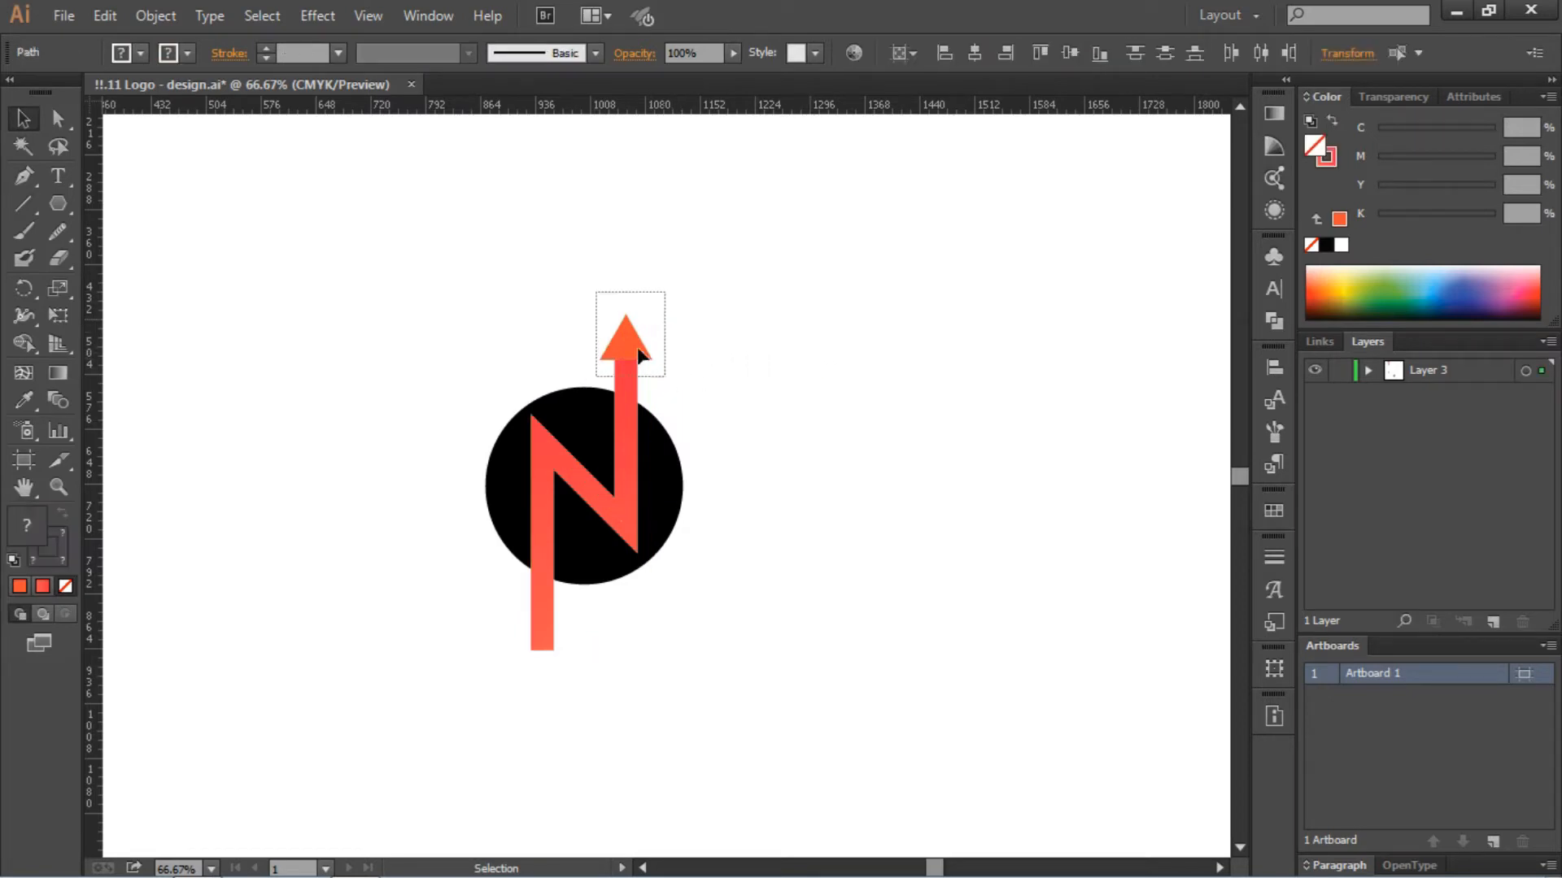
{"action": "left_click", "coordinate": [624, 407], "text": "shift"}
{"action": "left_click", "coordinate": [156, 16]}
{"action": "left_click", "coordinate": [224, 261]}
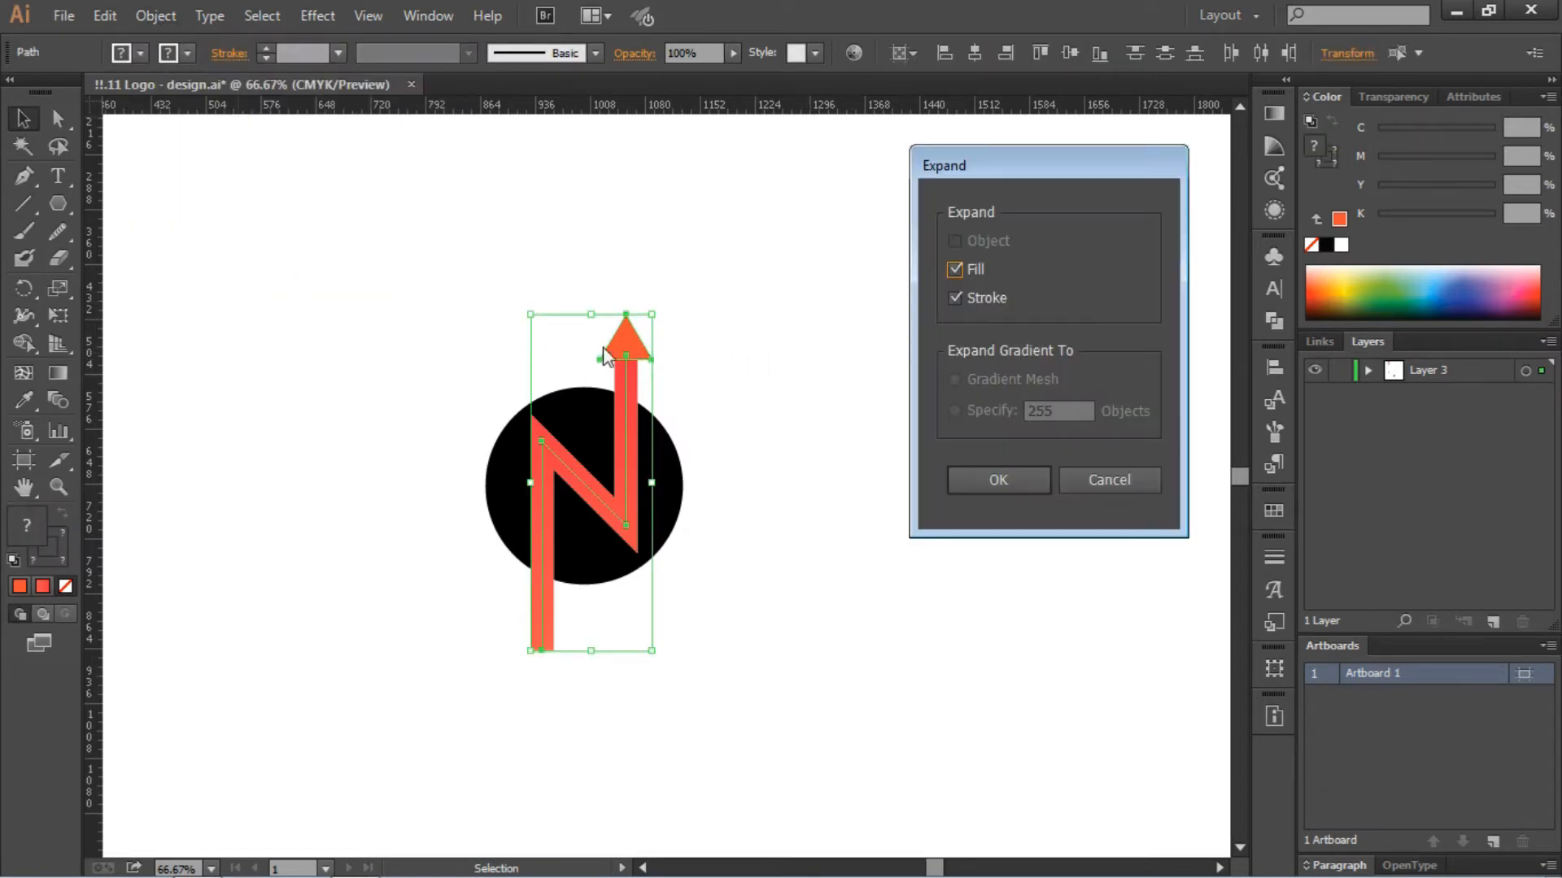
{"action": "left_click", "coordinate": [1010, 476]}
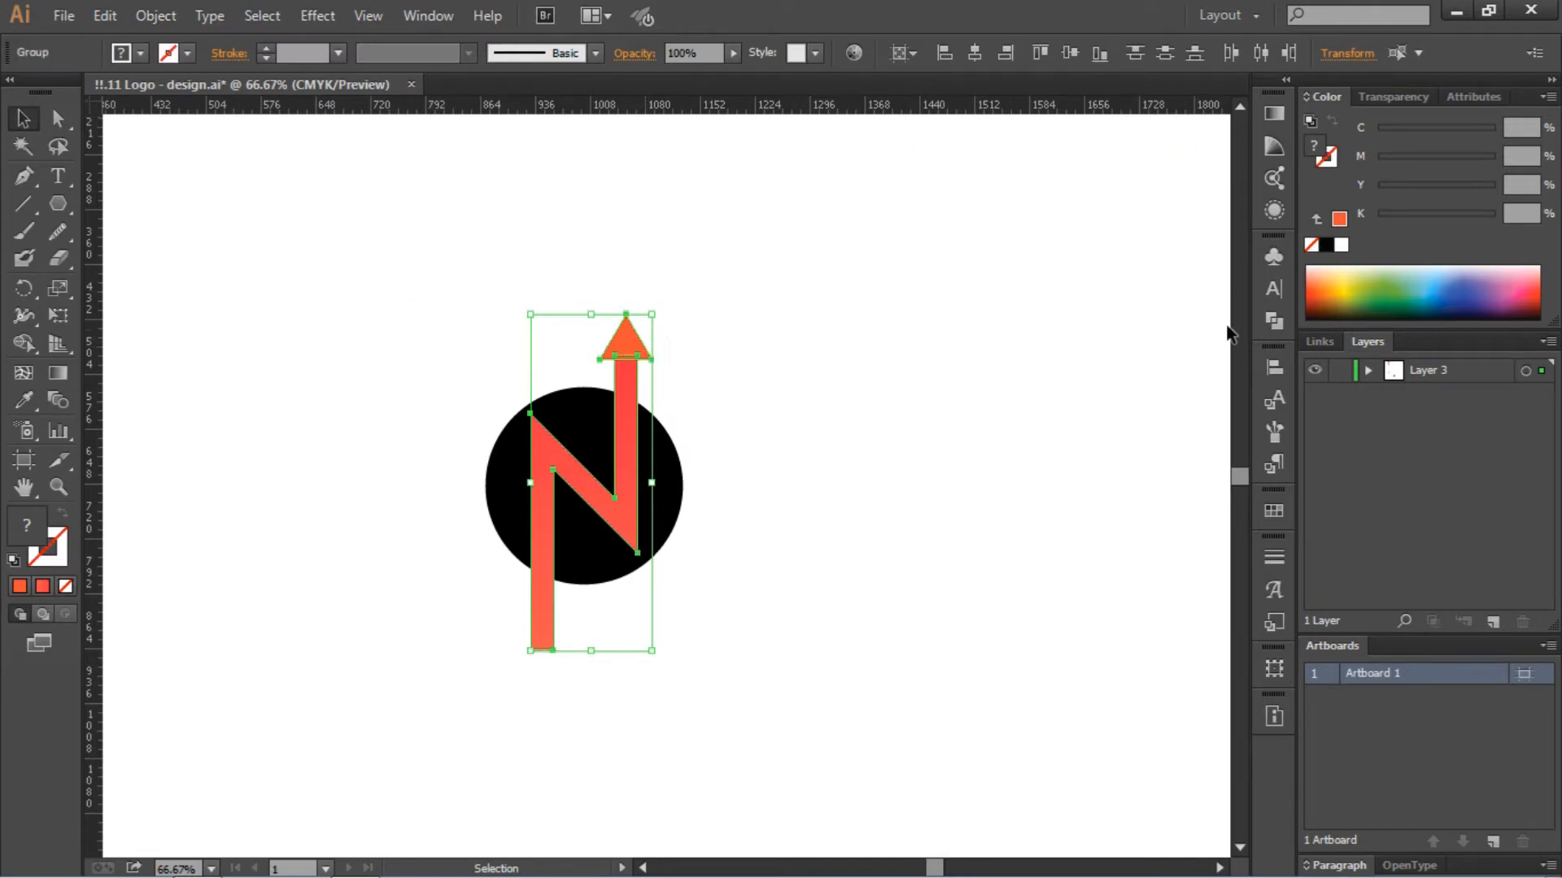
Unite the expanded N and the arrowhead into one shape with Pathfinder.
{"action": "left_click", "coordinate": [1273, 321]}
{"action": "left_click", "coordinate": [1003, 296]}
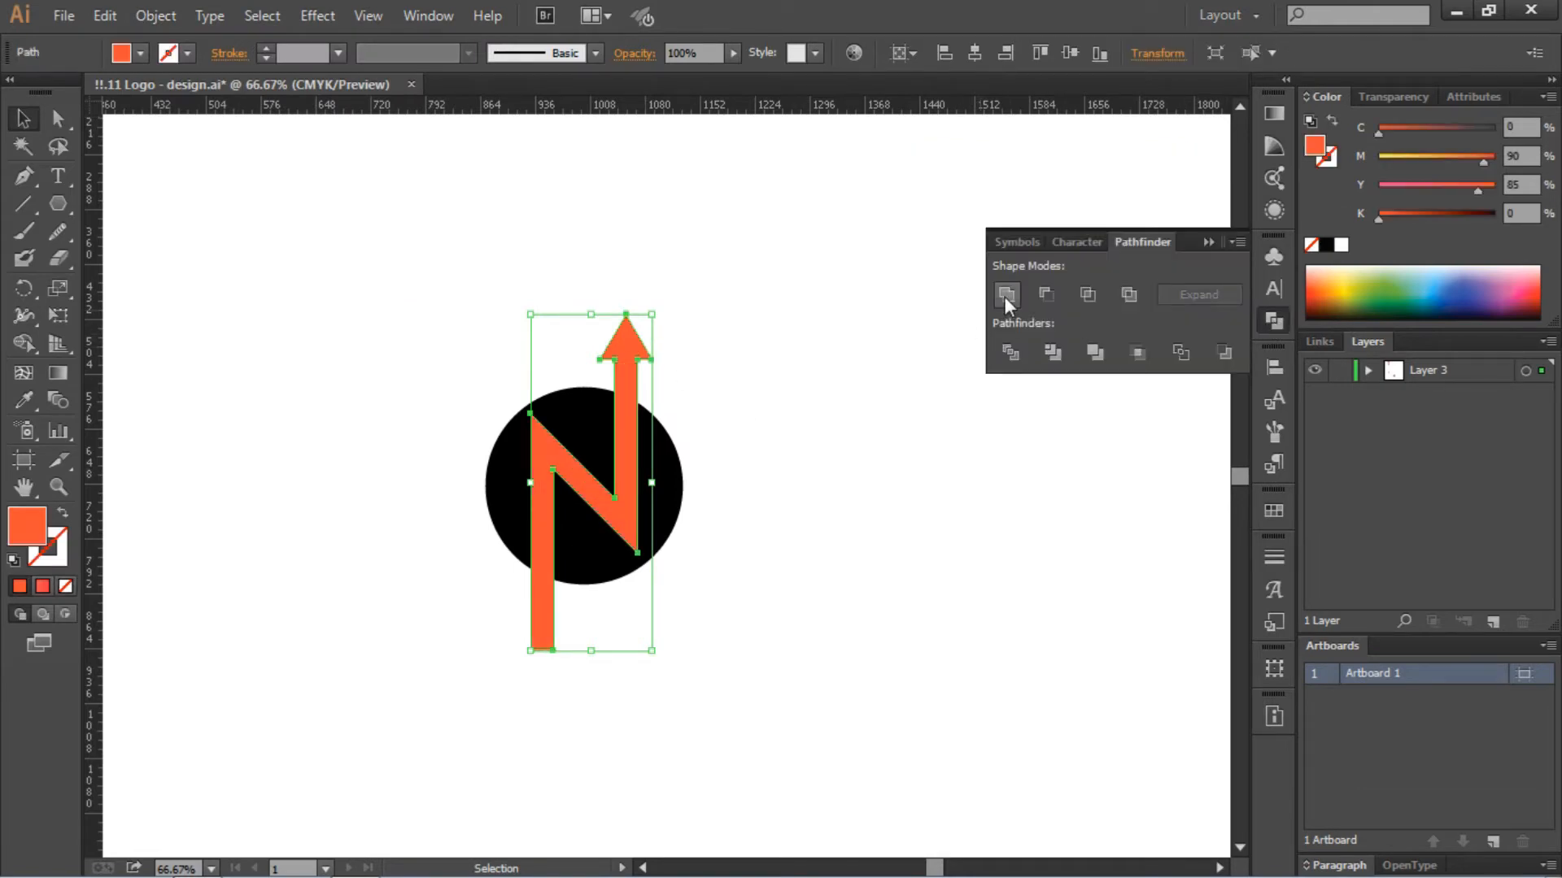
{"action": "left_click", "coordinate": [1206, 242]}
Exclude the overlap between the arrow-tipped N and the black circle with Pathfinder, cutting the N out of the circle.
{"action": "left_click_drag", "start_coordinate": [841, 330], "coordinate": [452, 560]}
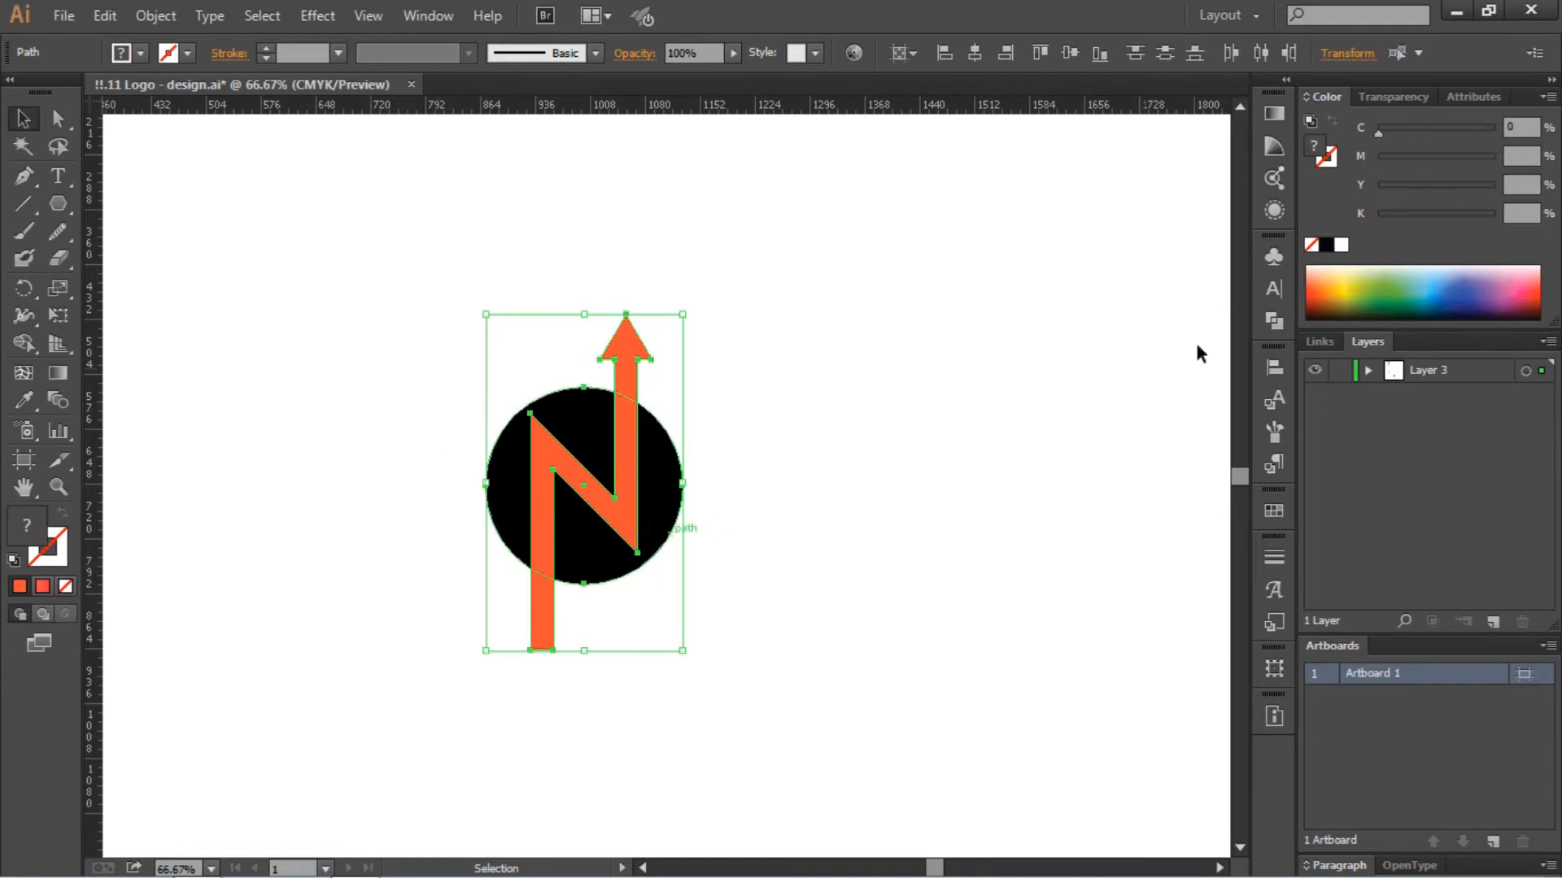
{"action": "left_click", "coordinate": [1275, 322]}
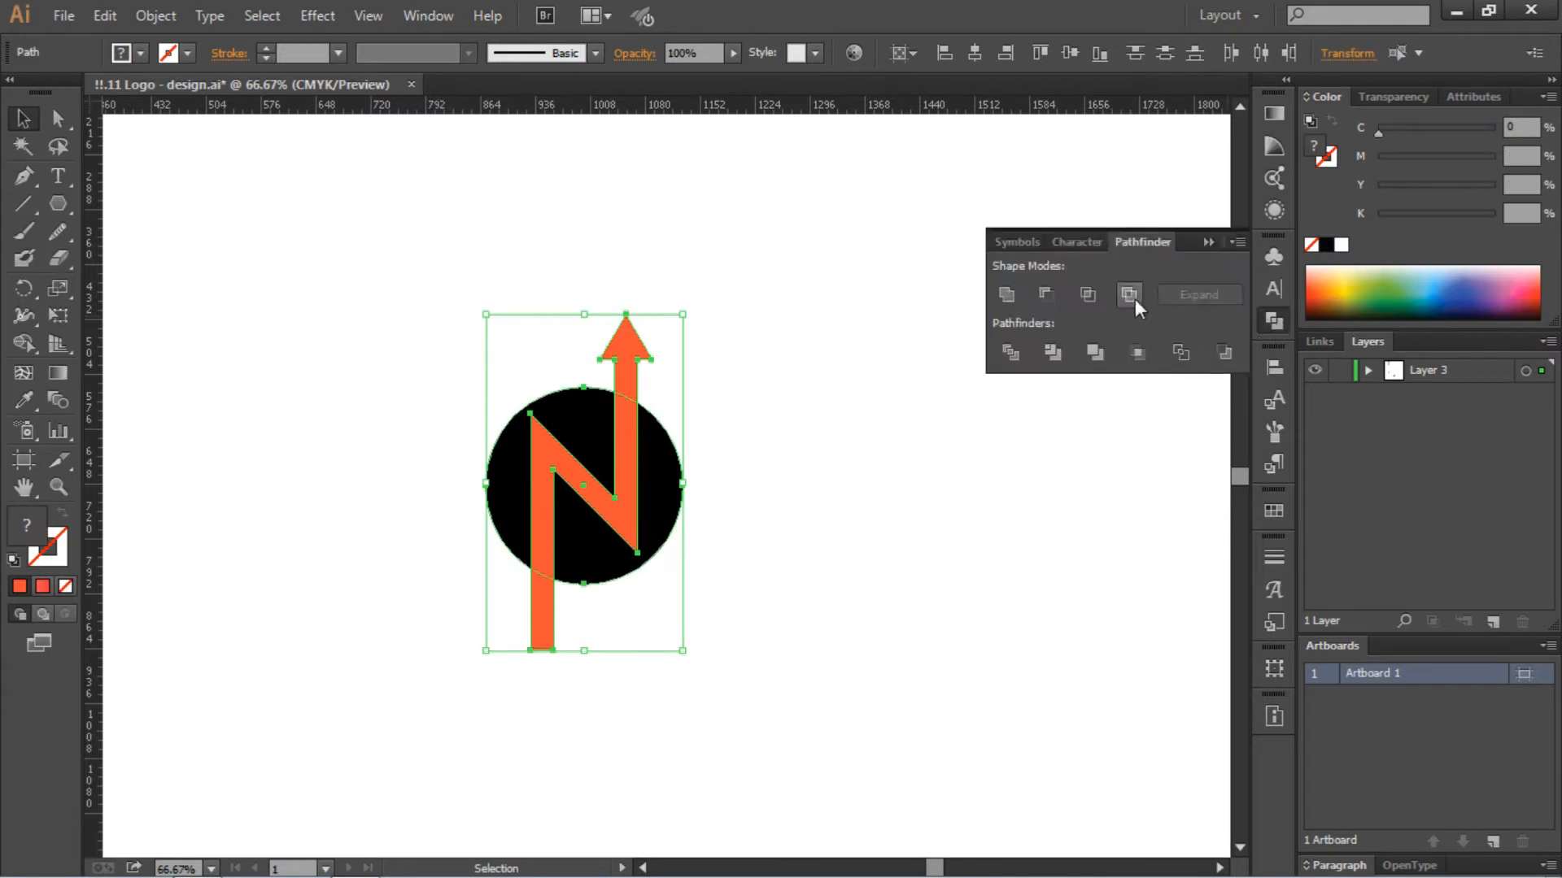
{"action": "left_click", "coordinate": [1129, 295]}
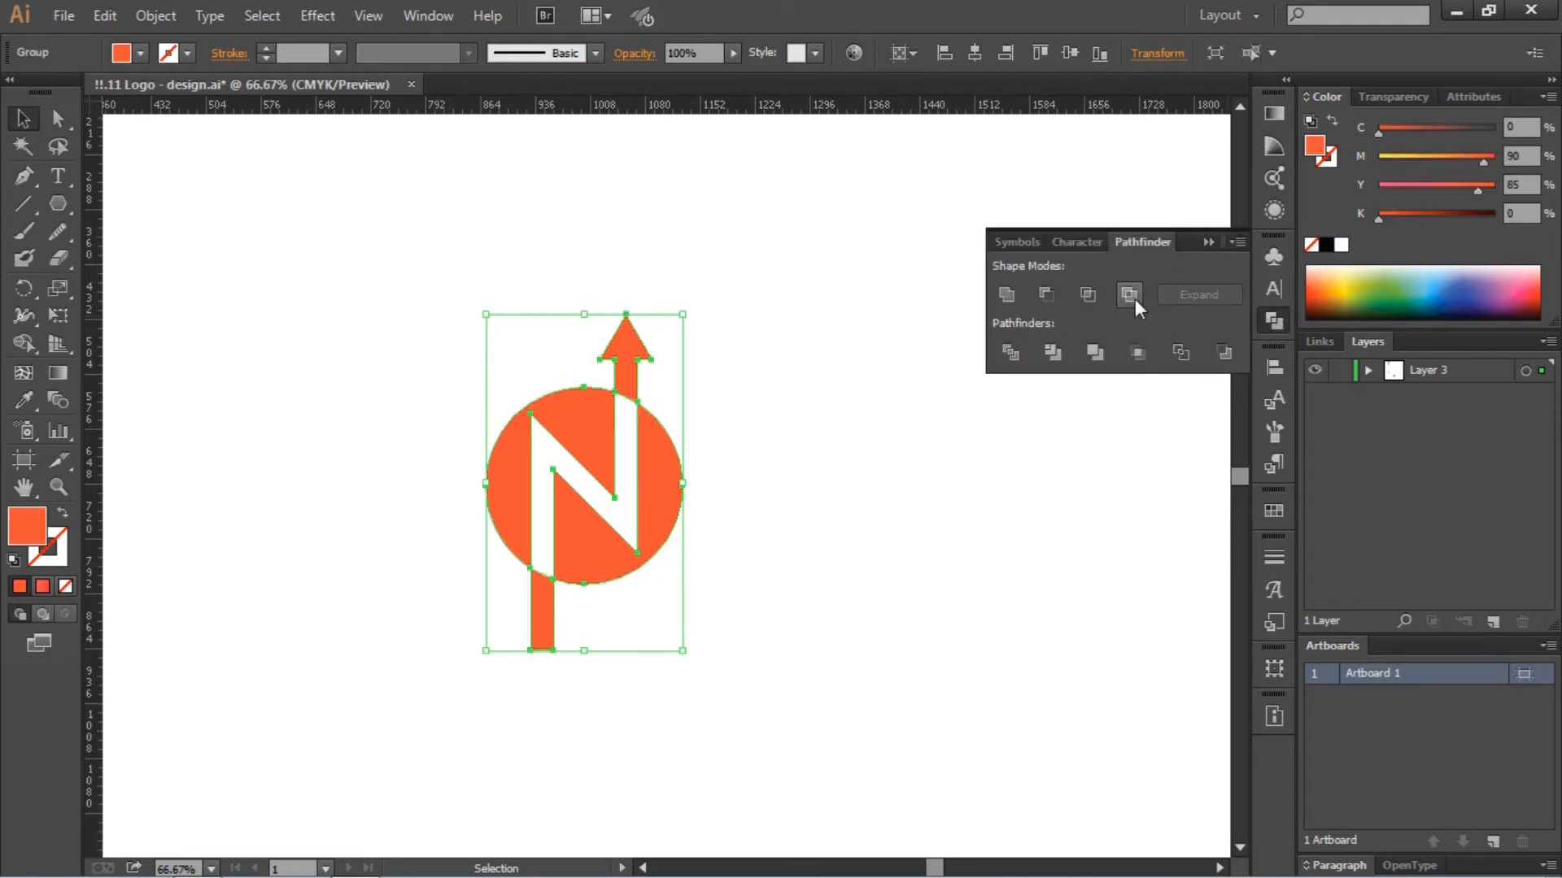
Delete the leftover leg of the N that sticks out below the circle.
{"action": "left_click", "coordinate": [58, 119]}
{"action": "left_click_drag", "start_coordinate": [460, 613], "coordinate": [593, 673]}
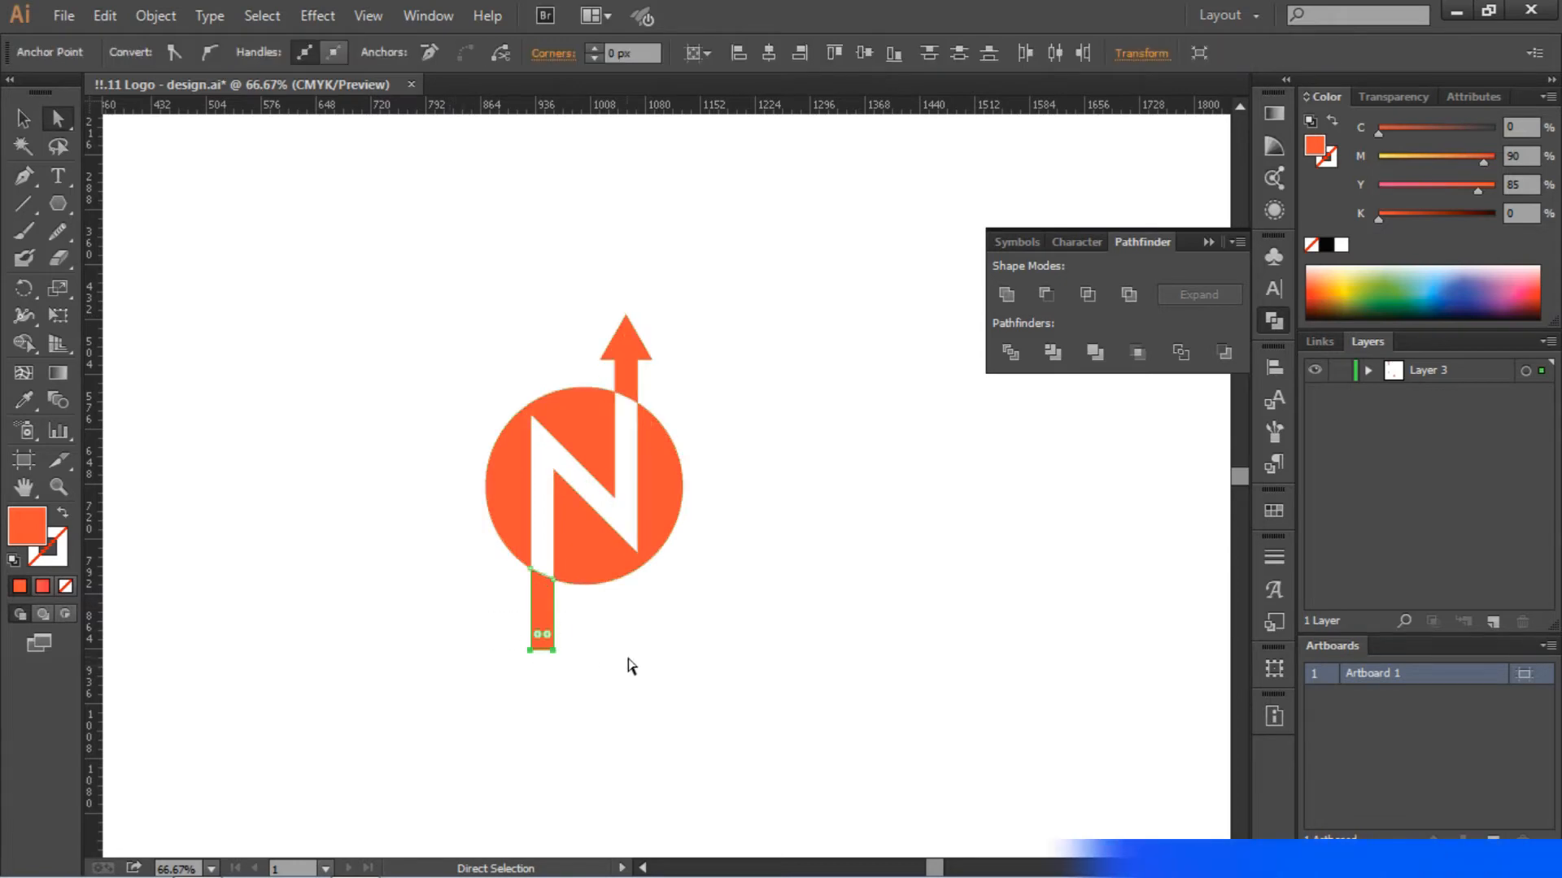
{"action": "key", "text": "Delete"}
{"action": "left_click", "coordinate": [22, 119]}
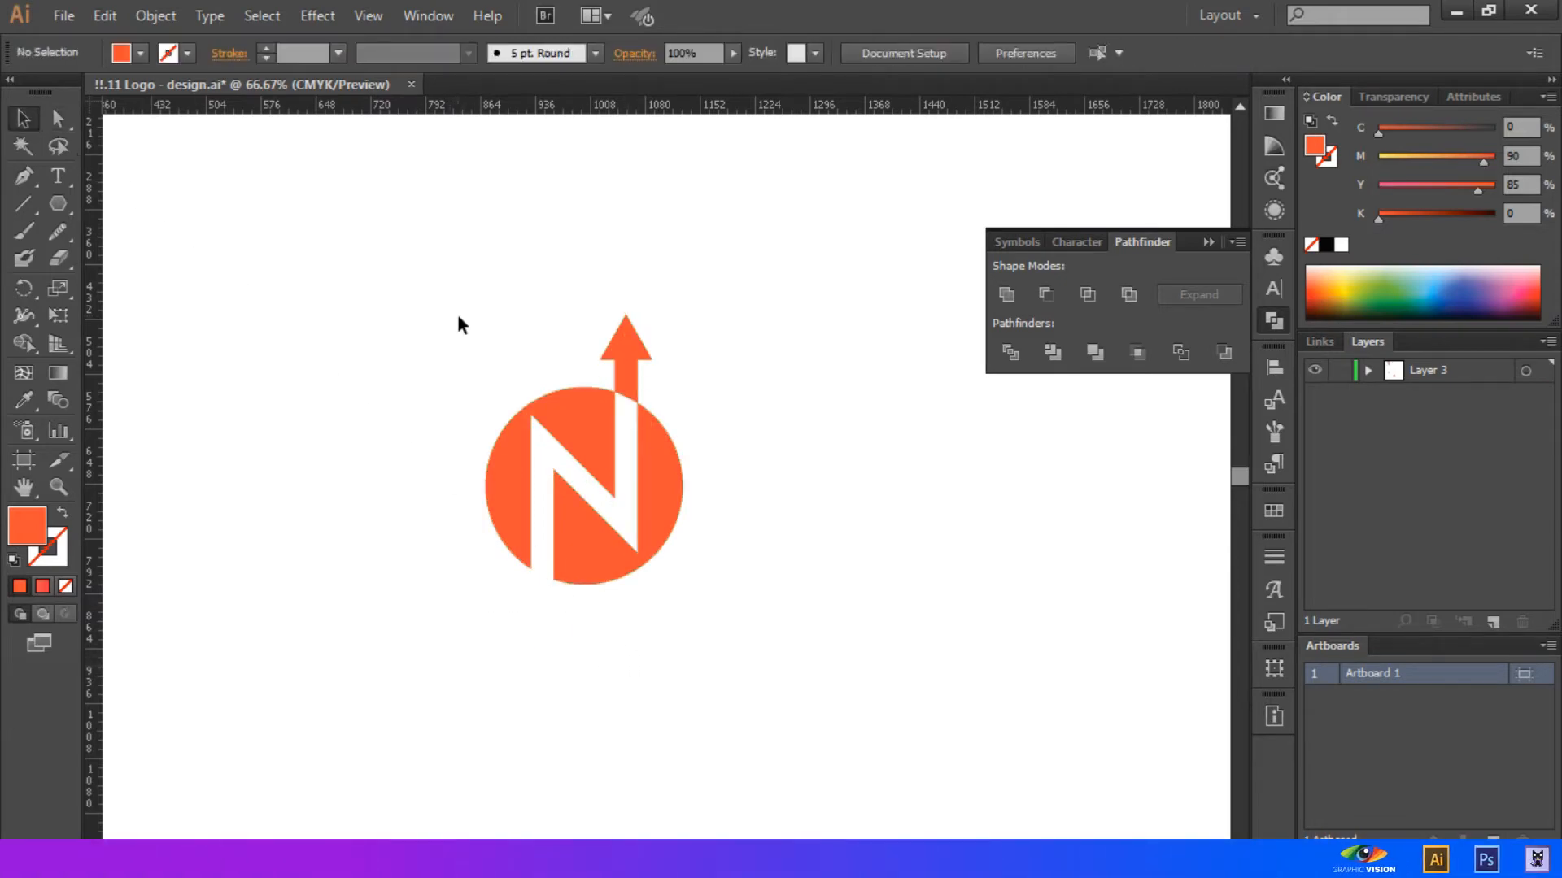
Rotate the whole logo clockwise by about 23 degrees.
{"action": "left_click_drag", "start_coordinate": [443, 303], "coordinate": [740, 630]}
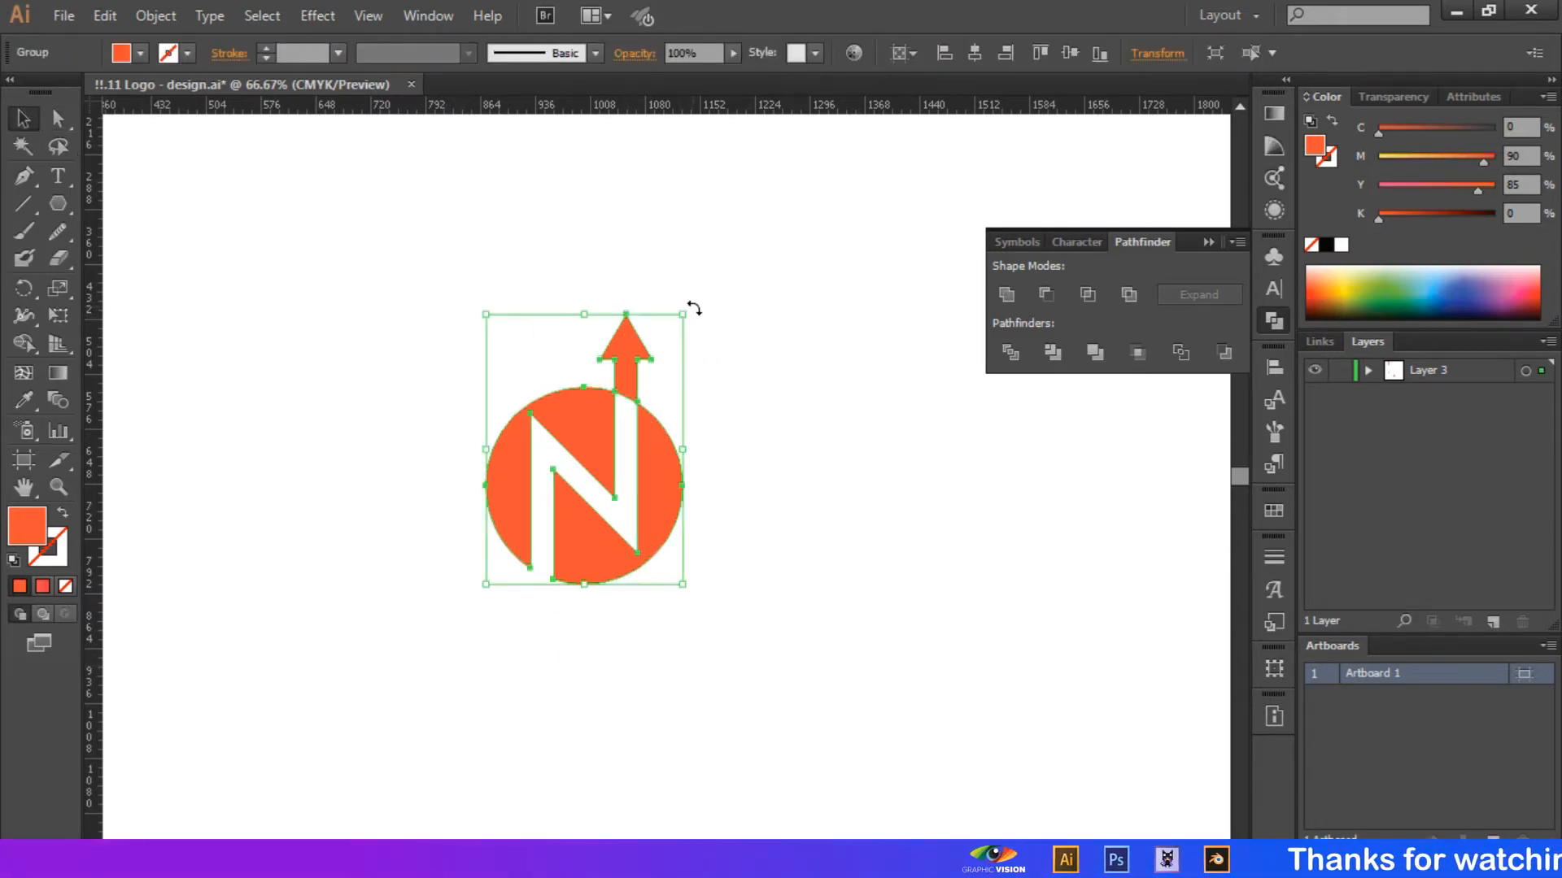
{"action": "left_click_drag", "start_coordinate": [693, 308], "coordinate": [771, 348]}
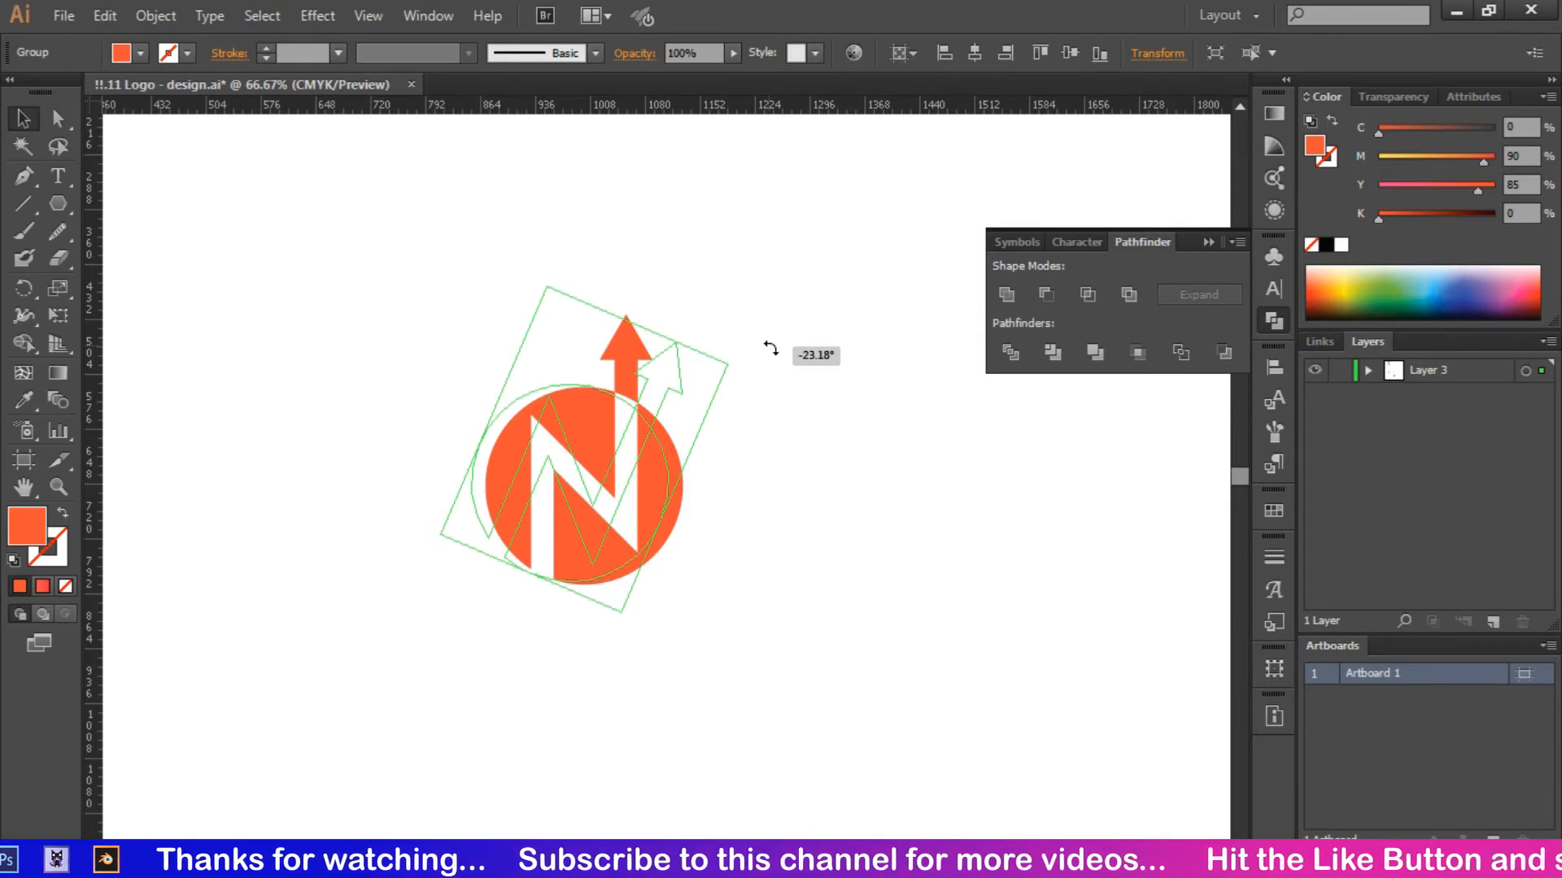
{"action": "left_click_drag", "start_coordinate": [771, 348], "coordinate": [775, 349]}
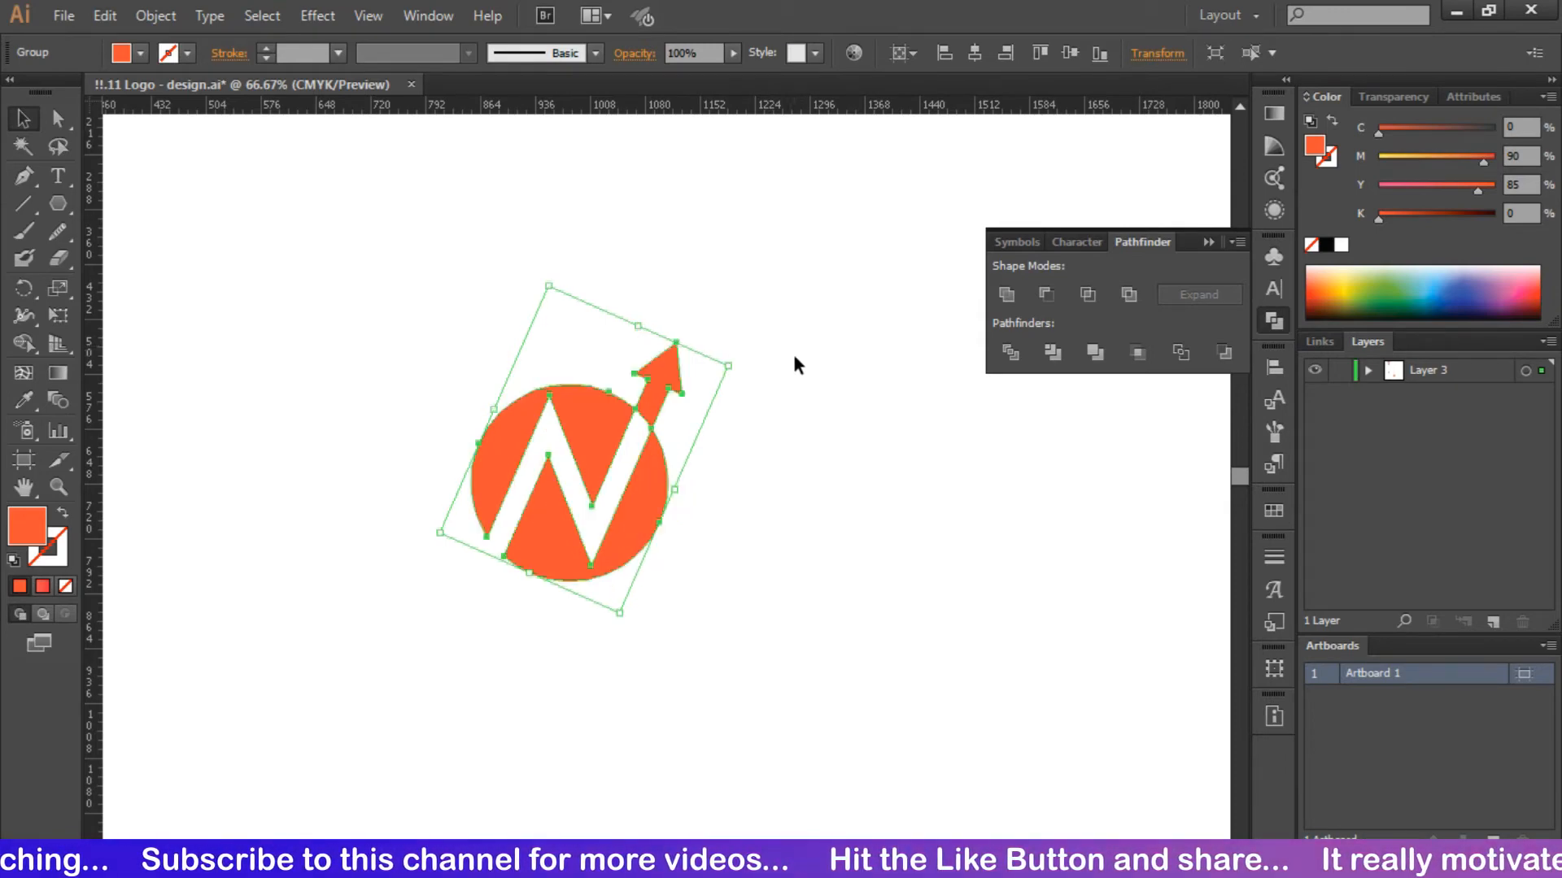
{"action": "left_click", "coordinate": [846, 426]}
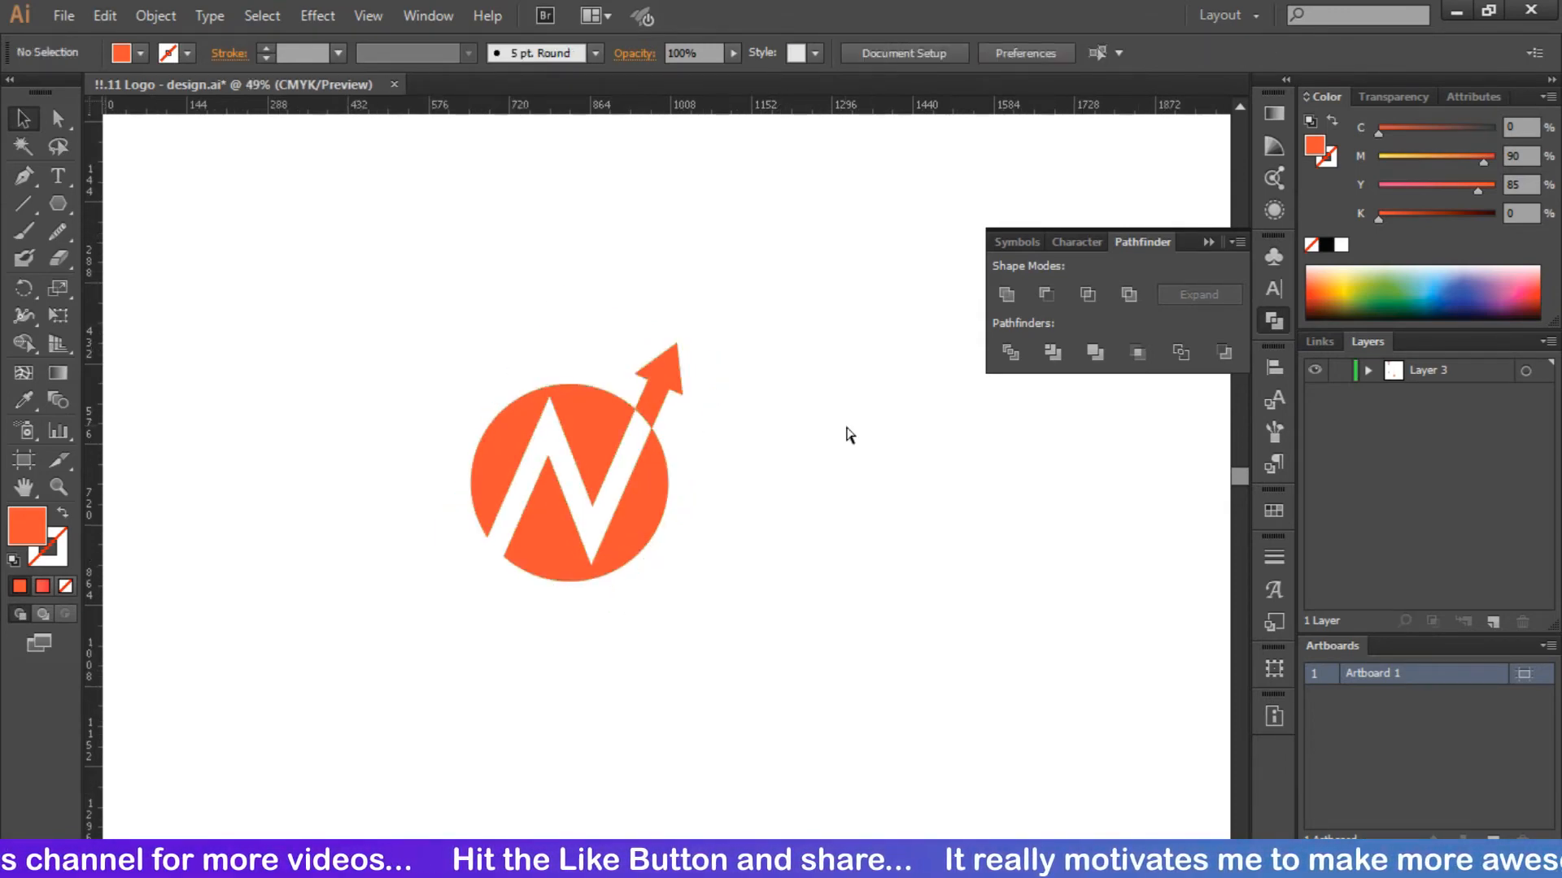
Ungroup the rotated logo into separate pieces.
{"action": "key", "text": "ctrl+0"}
{"action": "right_click", "coordinate": [685, 437]}
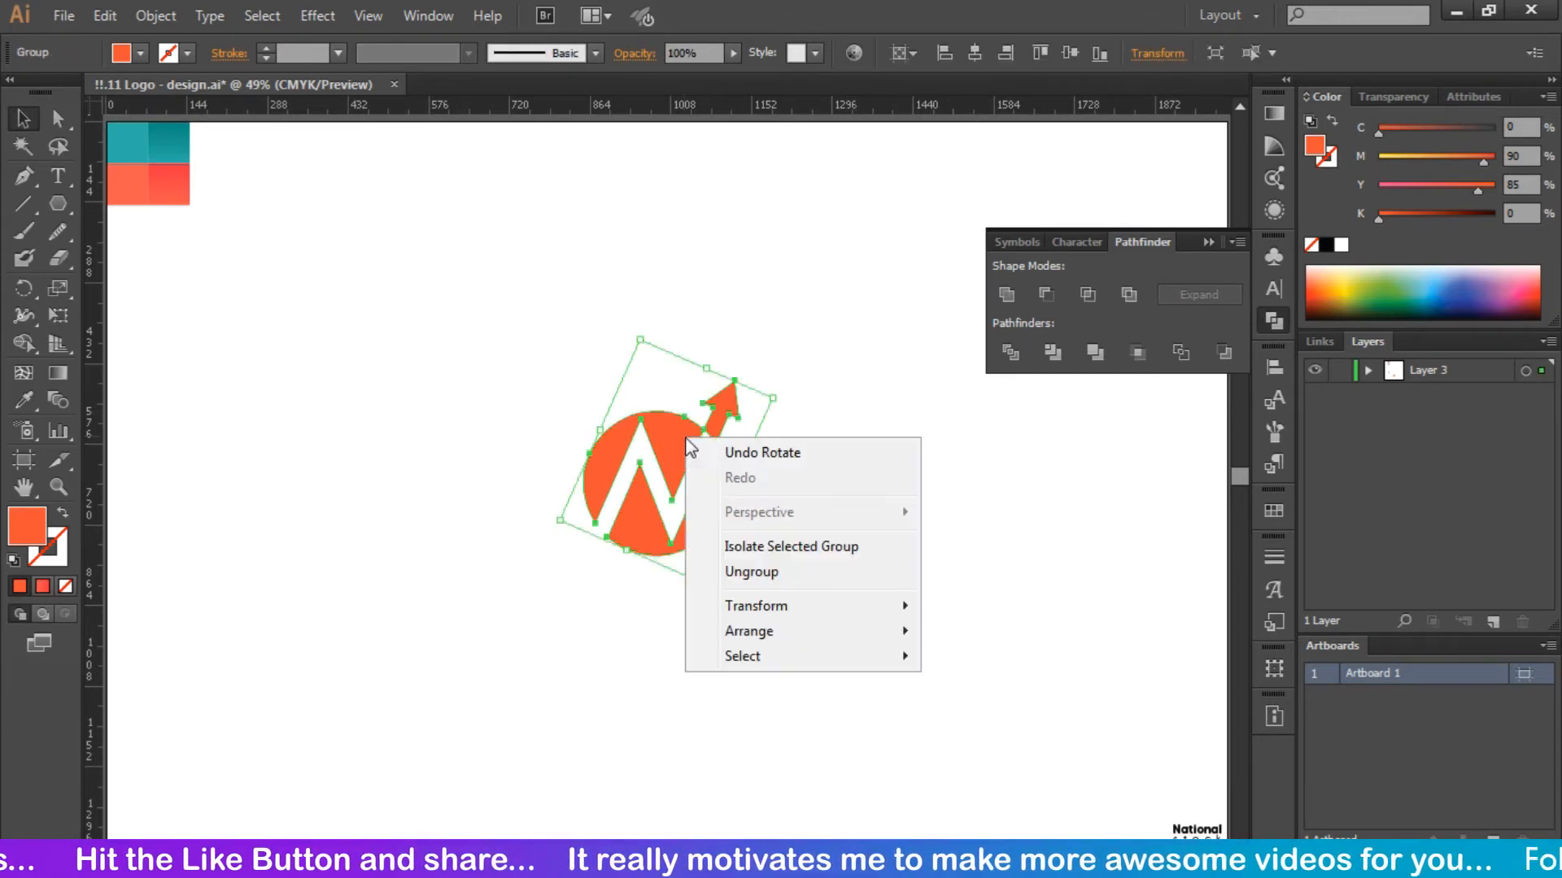
{"action": "left_click", "coordinate": [758, 574]}
{"action": "left_click", "coordinate": [815, 528]}
Fill the circle's upper-left piece and the arrow with the light coral swatch (M 87.04, Y 65.2) using the Eyedropper.
{"action": "left_click", "coordinate": [681, 427]}
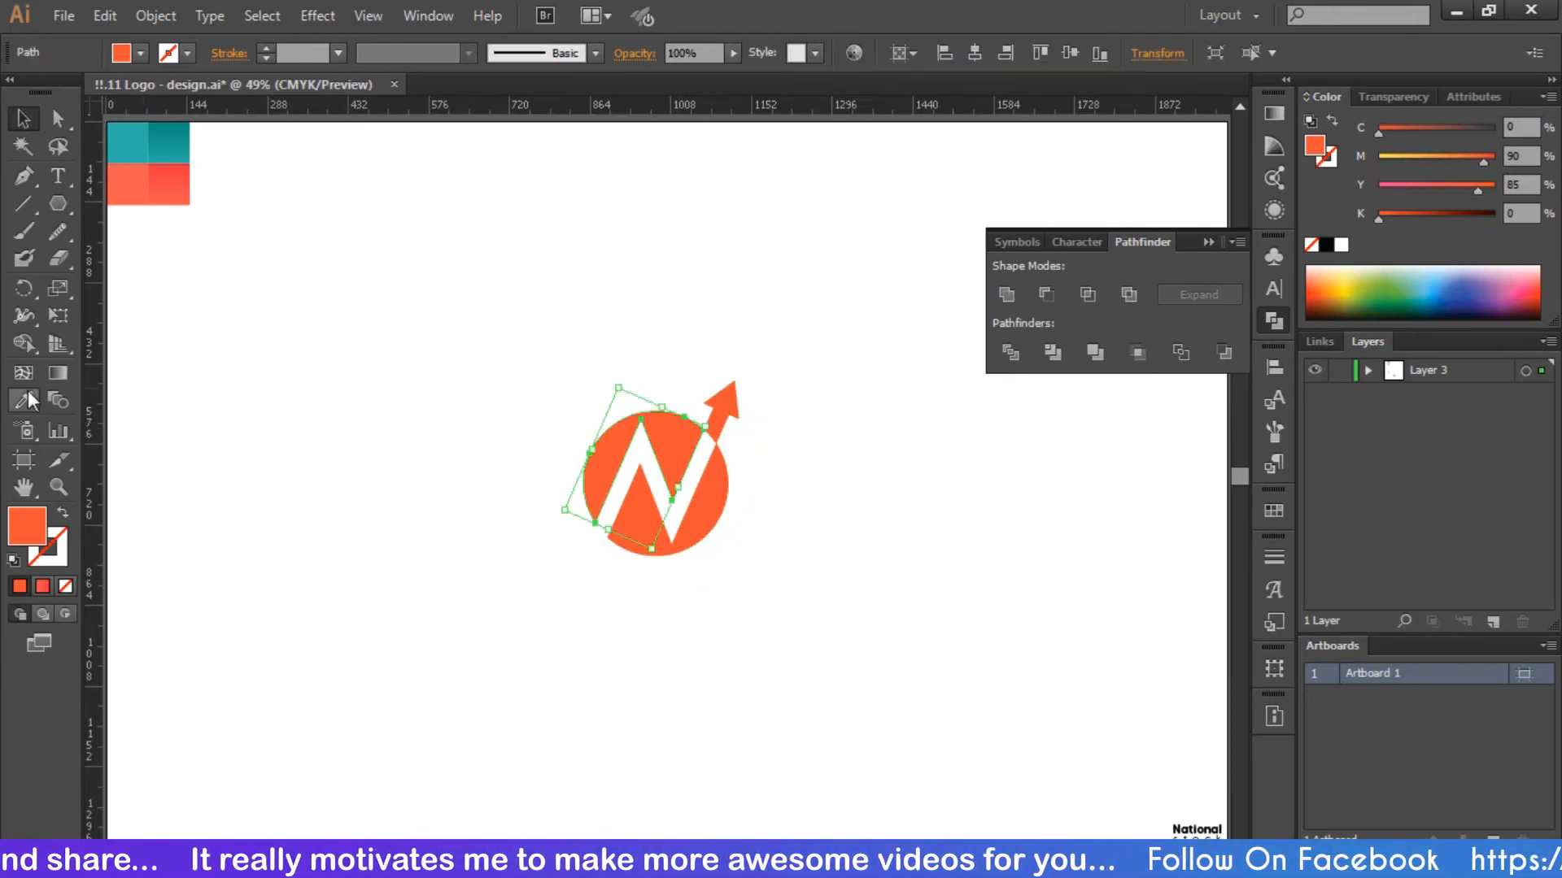
{"action": "left_click", "coordinate": [24, 400]}
{"action": "left_click", "coordinate": [134, 179]}
{"action": "key", "text": "v"}
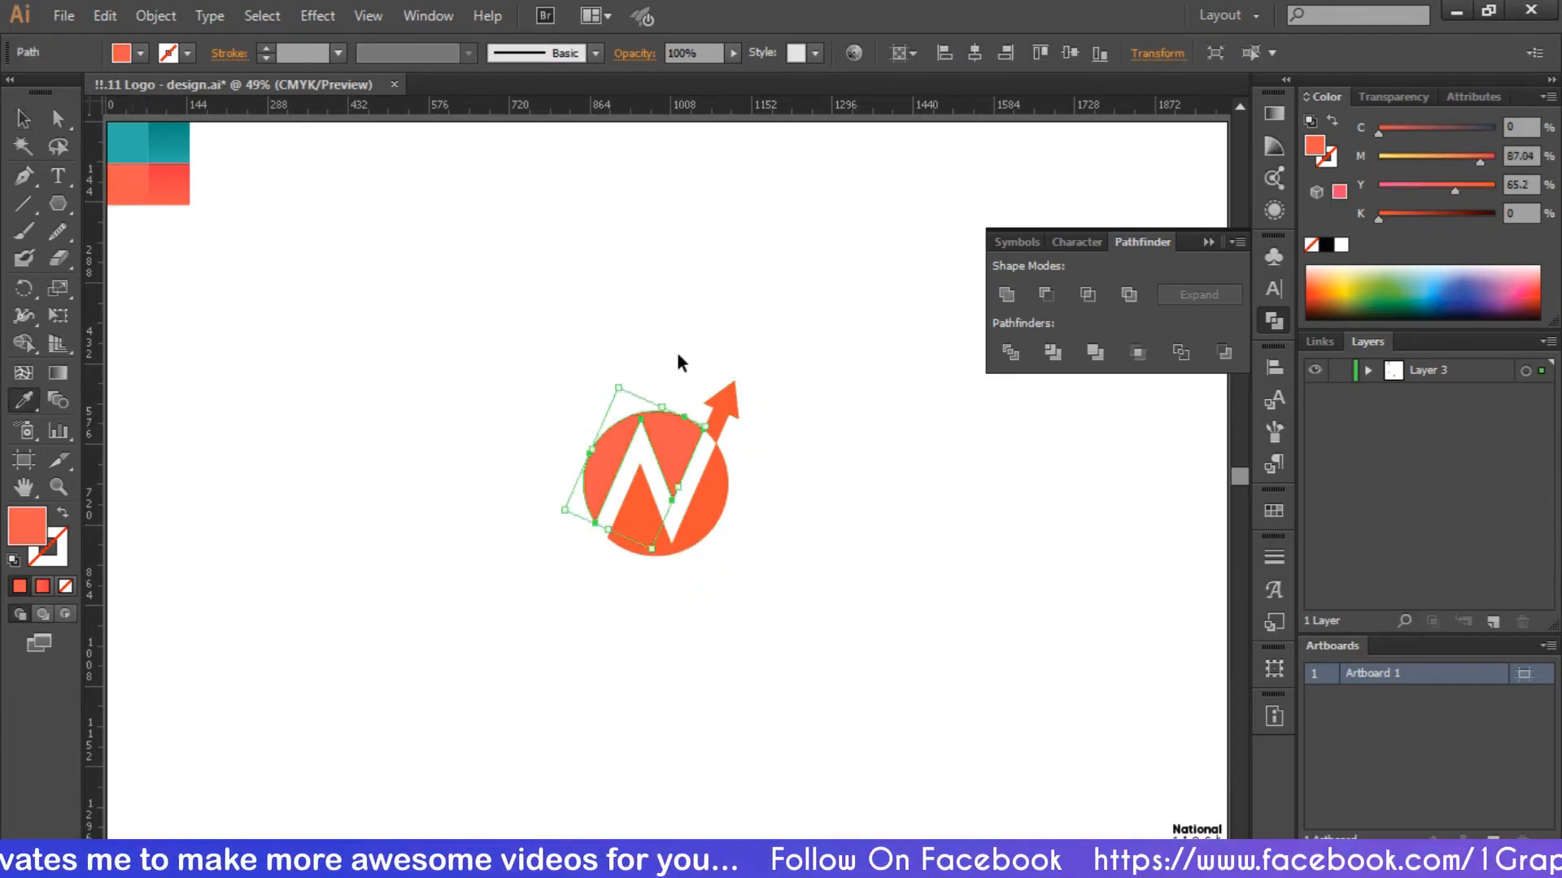
{"action": "left_click", "coordinate": [735, 398]}
{"action": "left_click", "coordinate": [149, 174]}
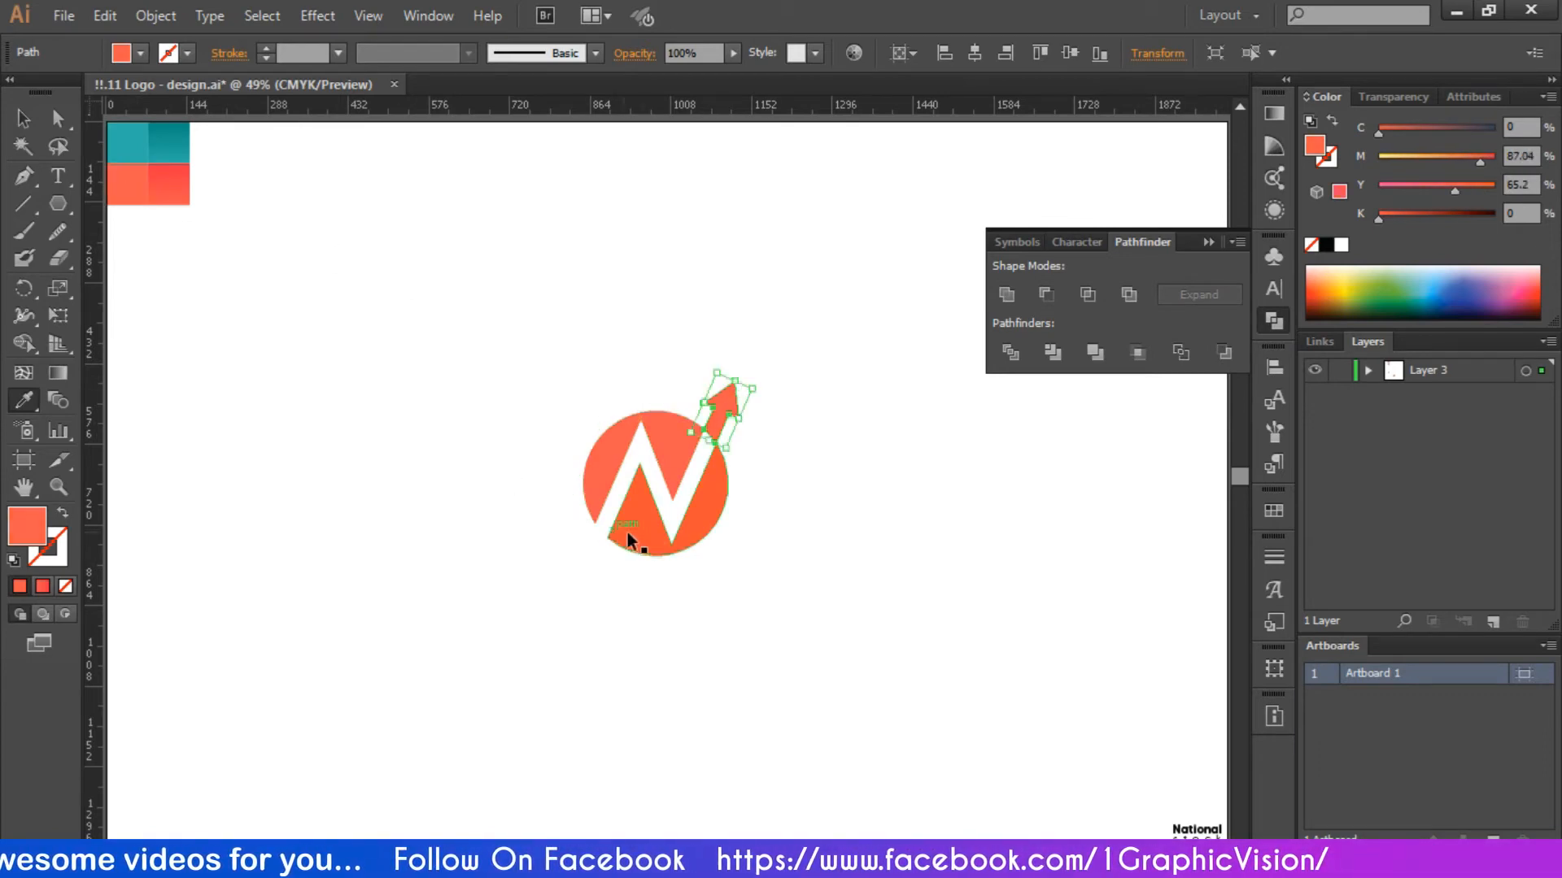
Fill the circle's lower-right piece with the light teal swatch (C 66.59, Y 41.82) using the Eyedropper.
{"action": "left_click", "coordinate": [705, 522]}
{"action": "key", "text": "i"}
{"action": "left_click", "coordinate": [167, 140]}
{"action": "key", "text": "v"}
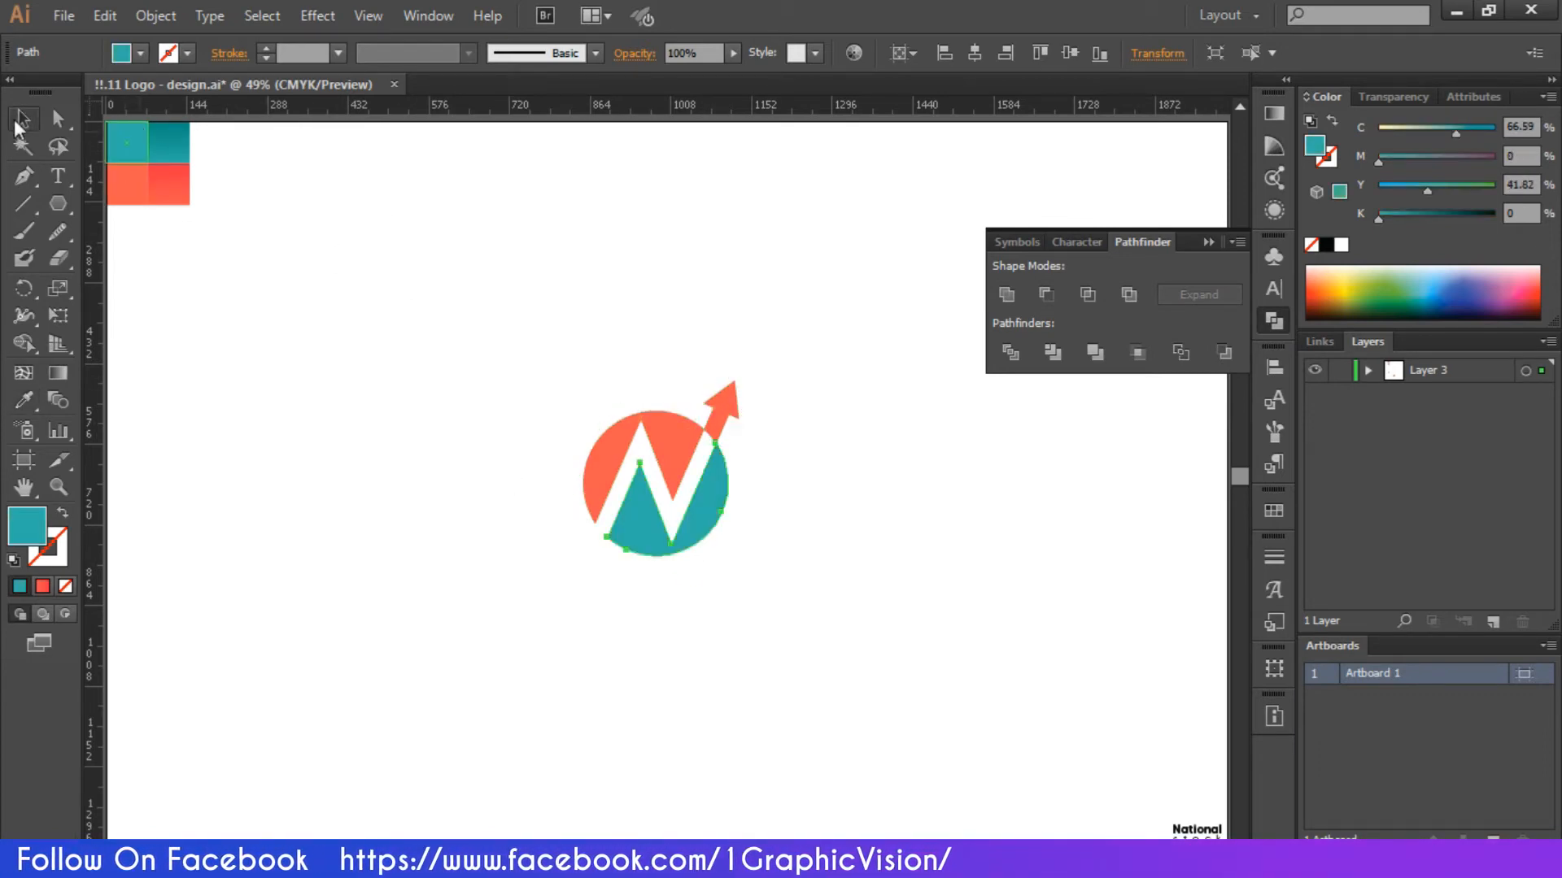
{"action": "left_click", "coordinate": [436, 303]}
Apply the coral-to-red linear gradient at 90° to the circle's upper-left piece.
{"action": "left_click", "coordinate": [701, 518]}
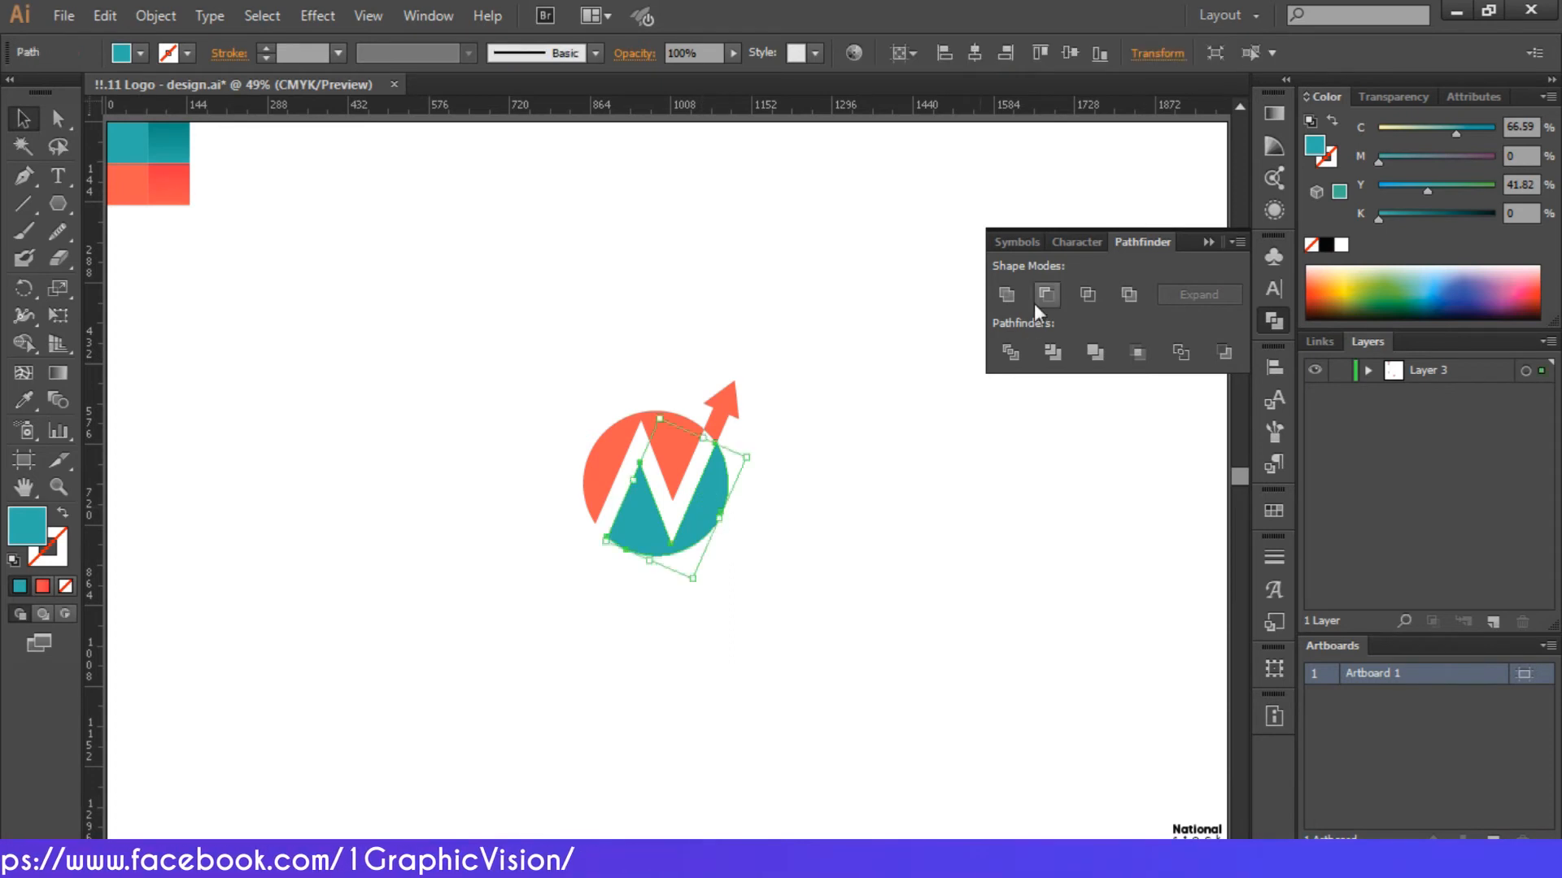
{"action": "left_click", "coordinate": [1208, 242]}
{"action": "left_click", "coordinate": [1273, 114]}
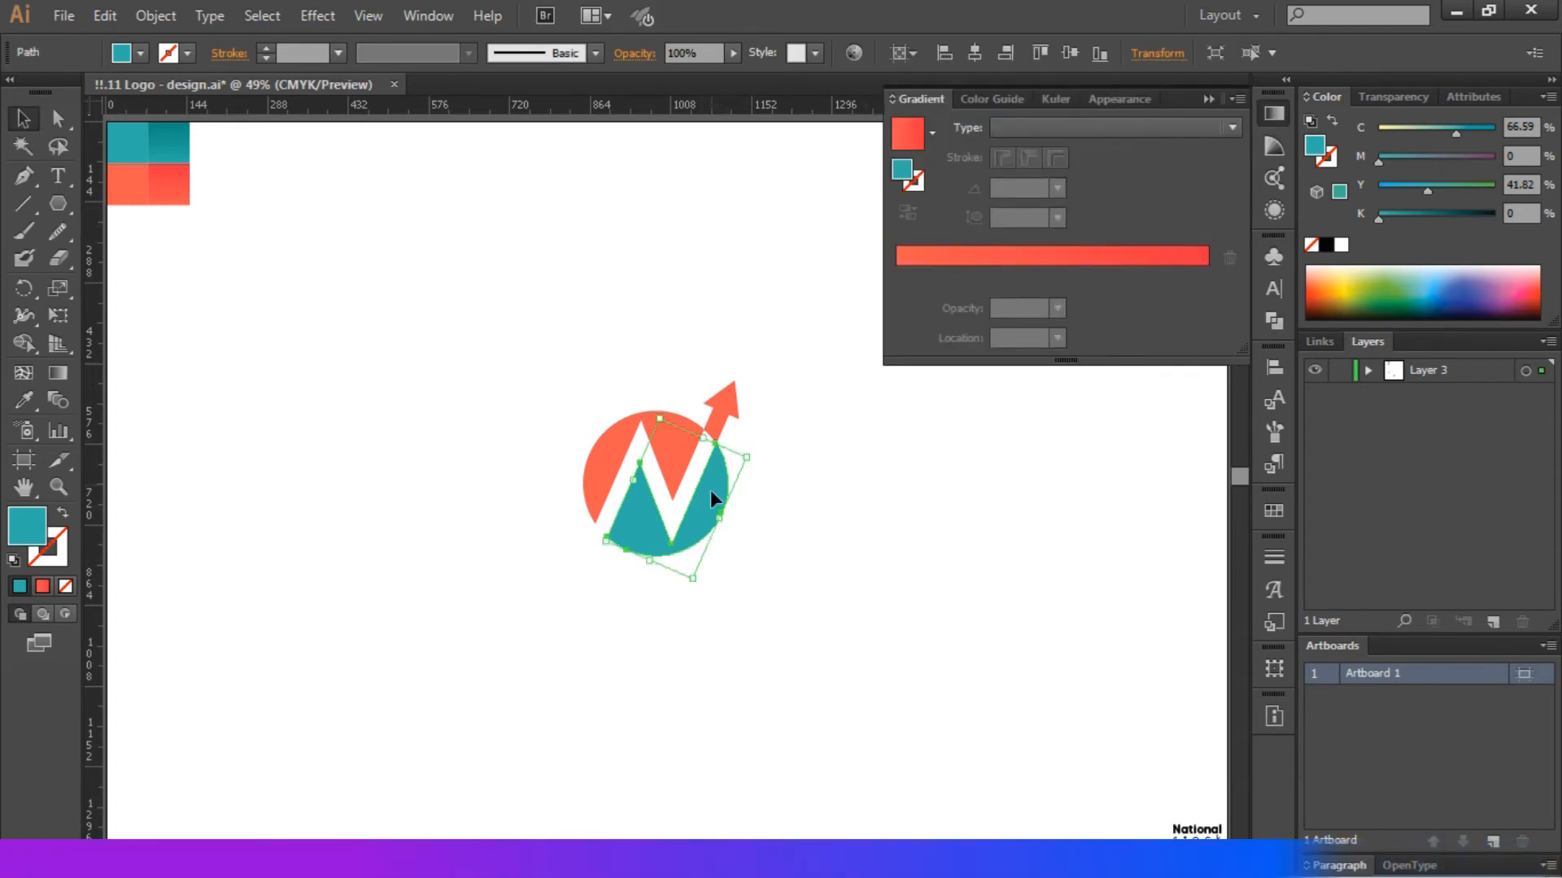
{"action": "left_click", "coordinate": [815, 509]}
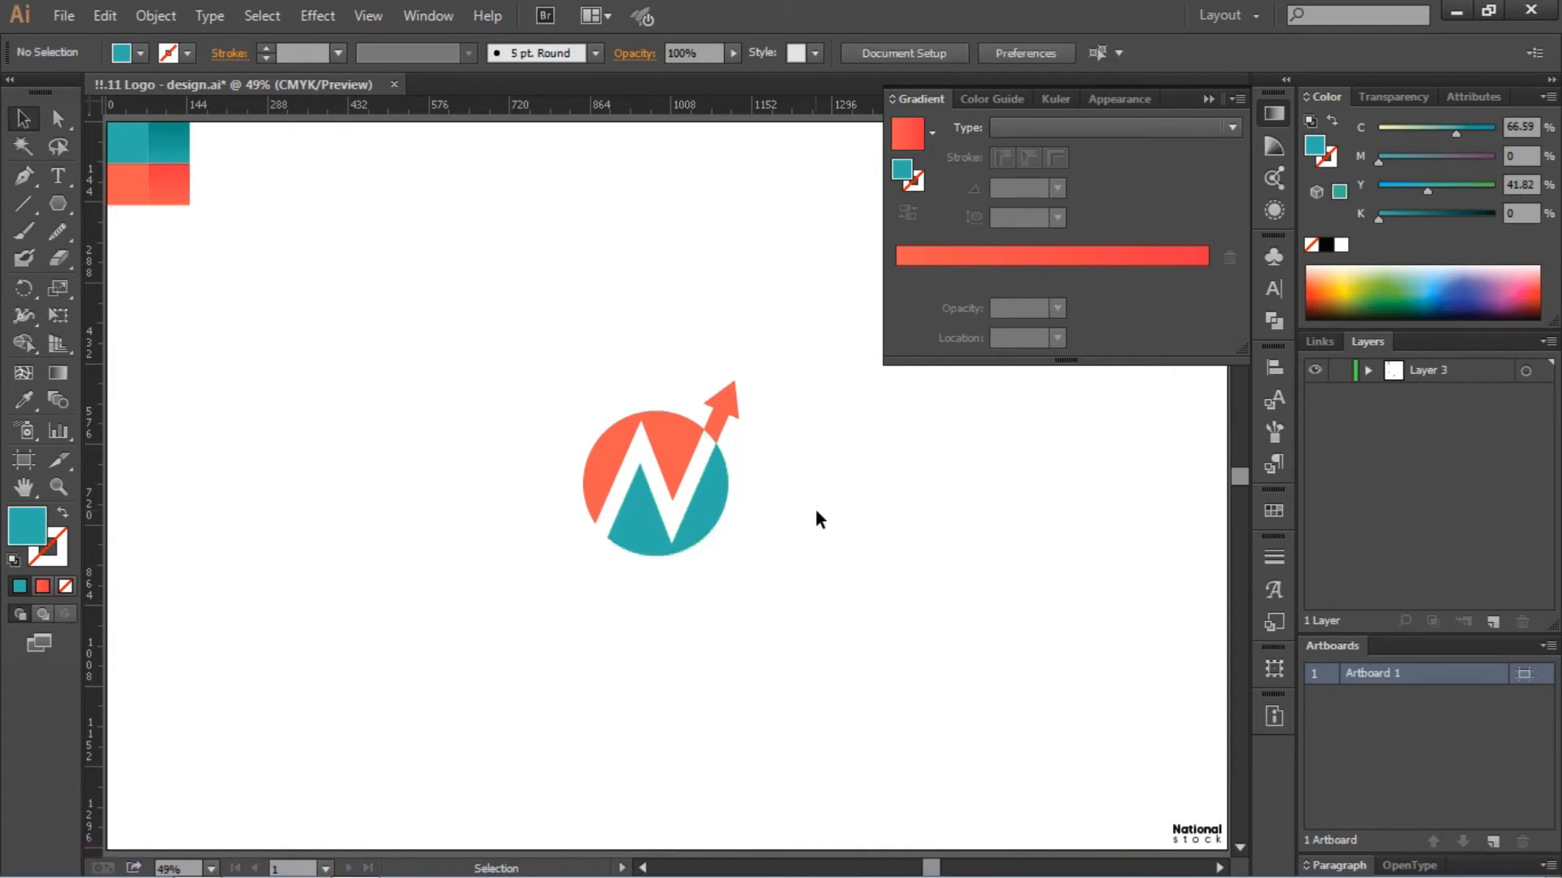
{"action": "left_click", "coordinate": [701, 508]}
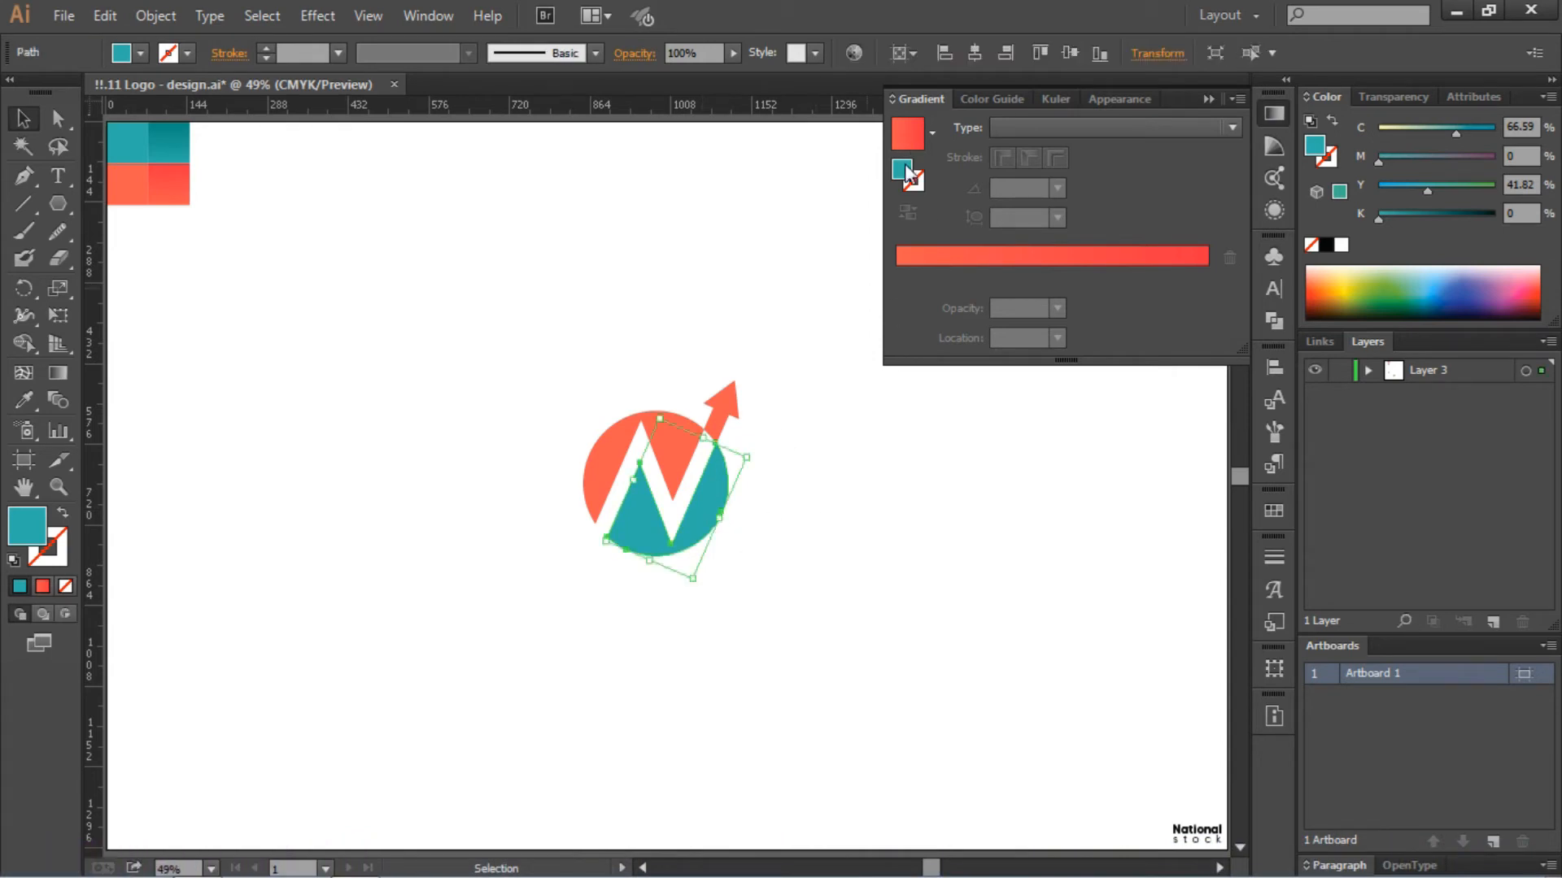
{"action": "left_click", "coordinate": [663, 430]}
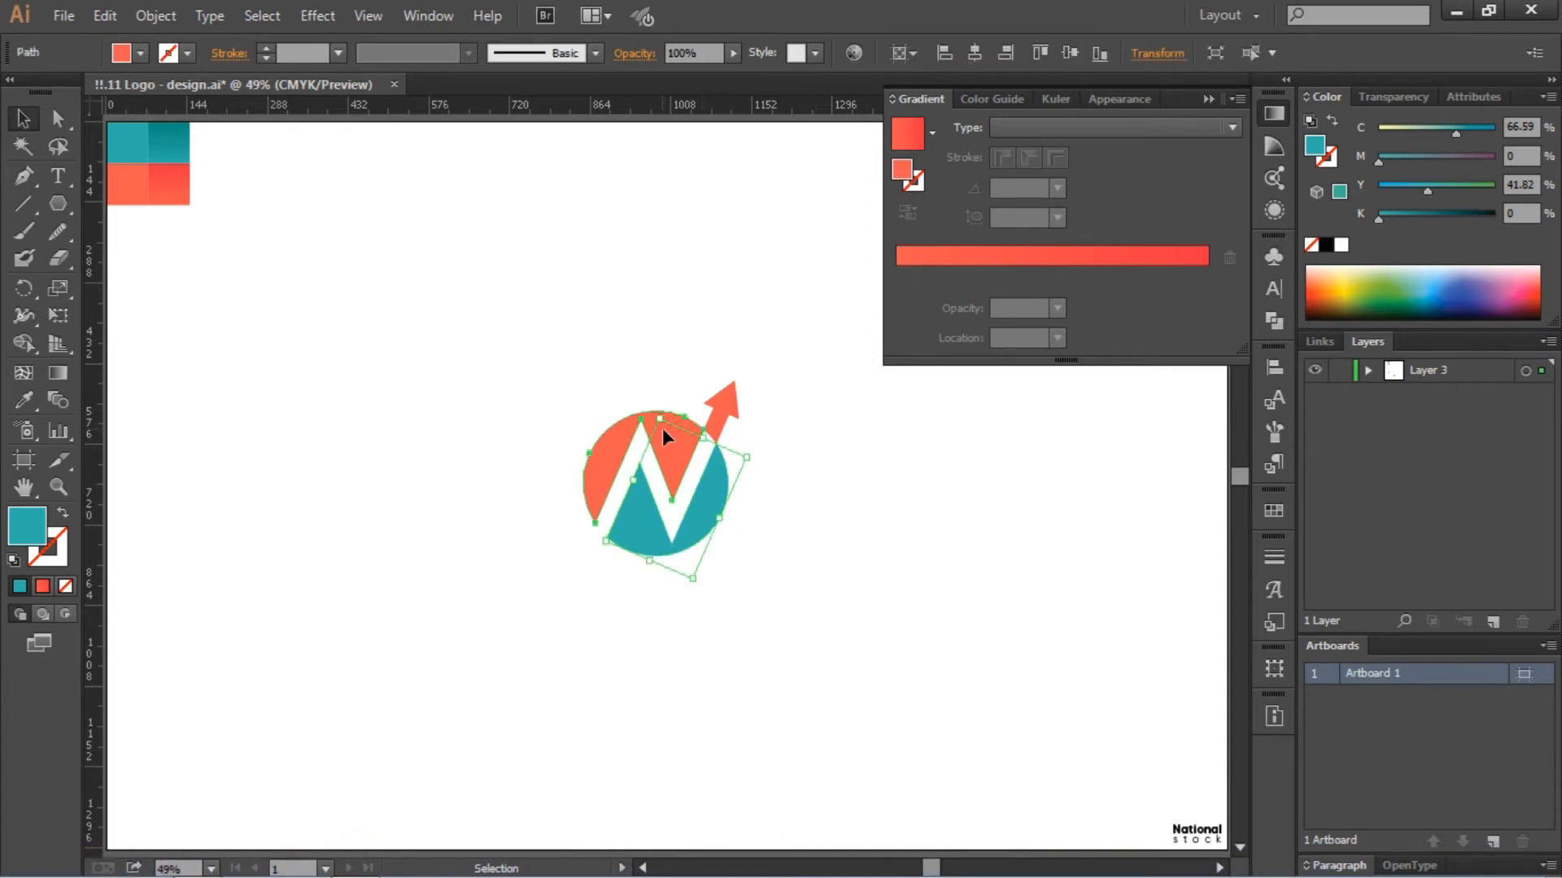
{"action": "left_click", "coordinate": [1031, 127]}
{"action": "left_click", "coordinate": [1031, 150]}
{"action": "left_click", "coordinate": [1055, 189]}
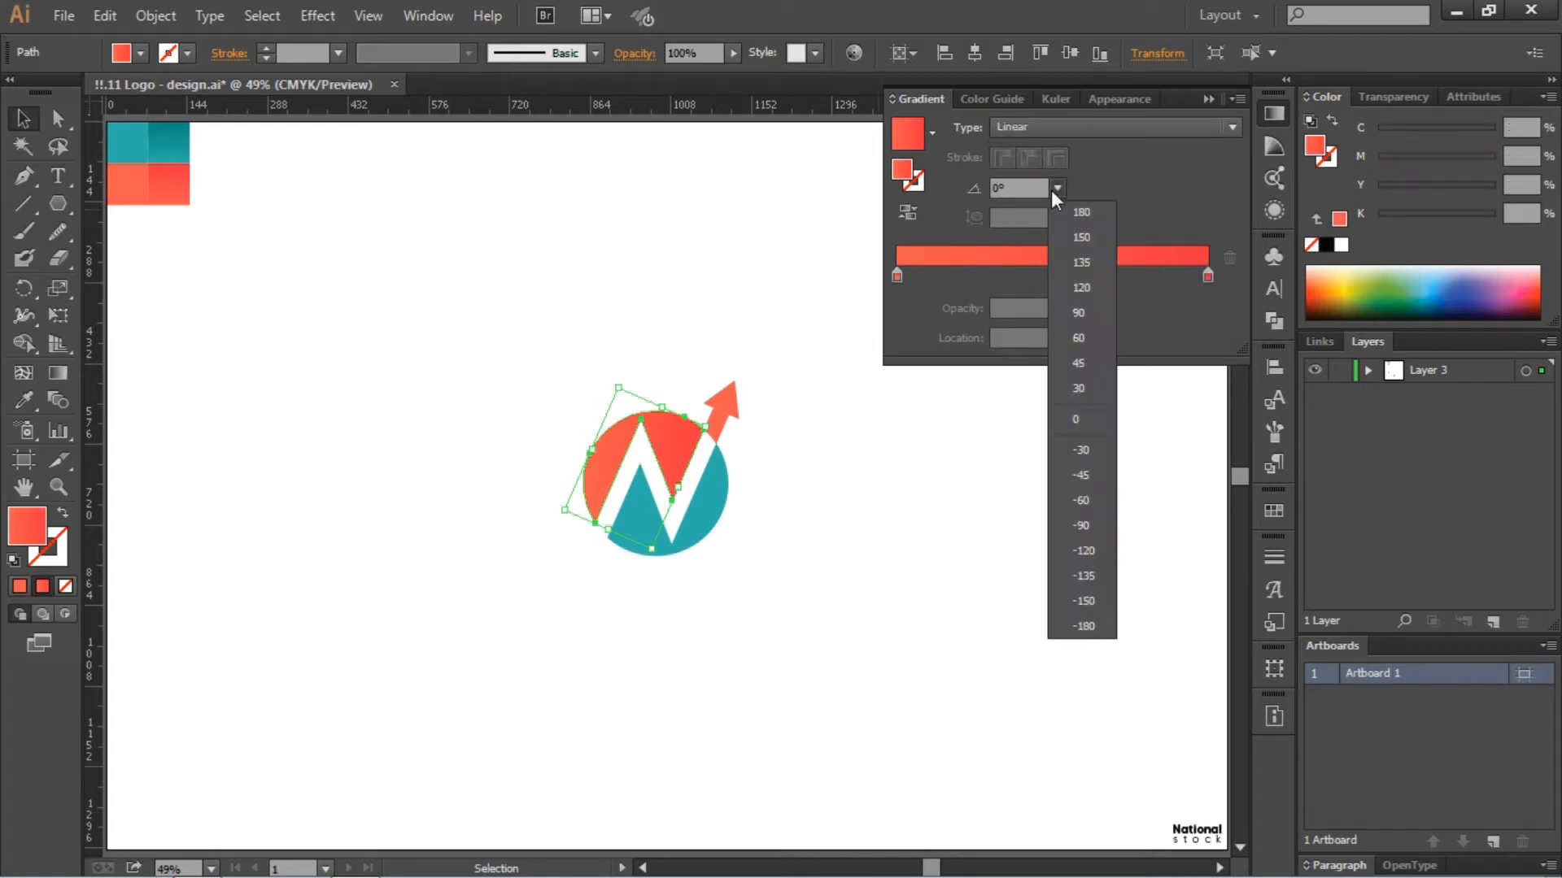
{"action": "left_click", "coordinate": [1070, 314]}
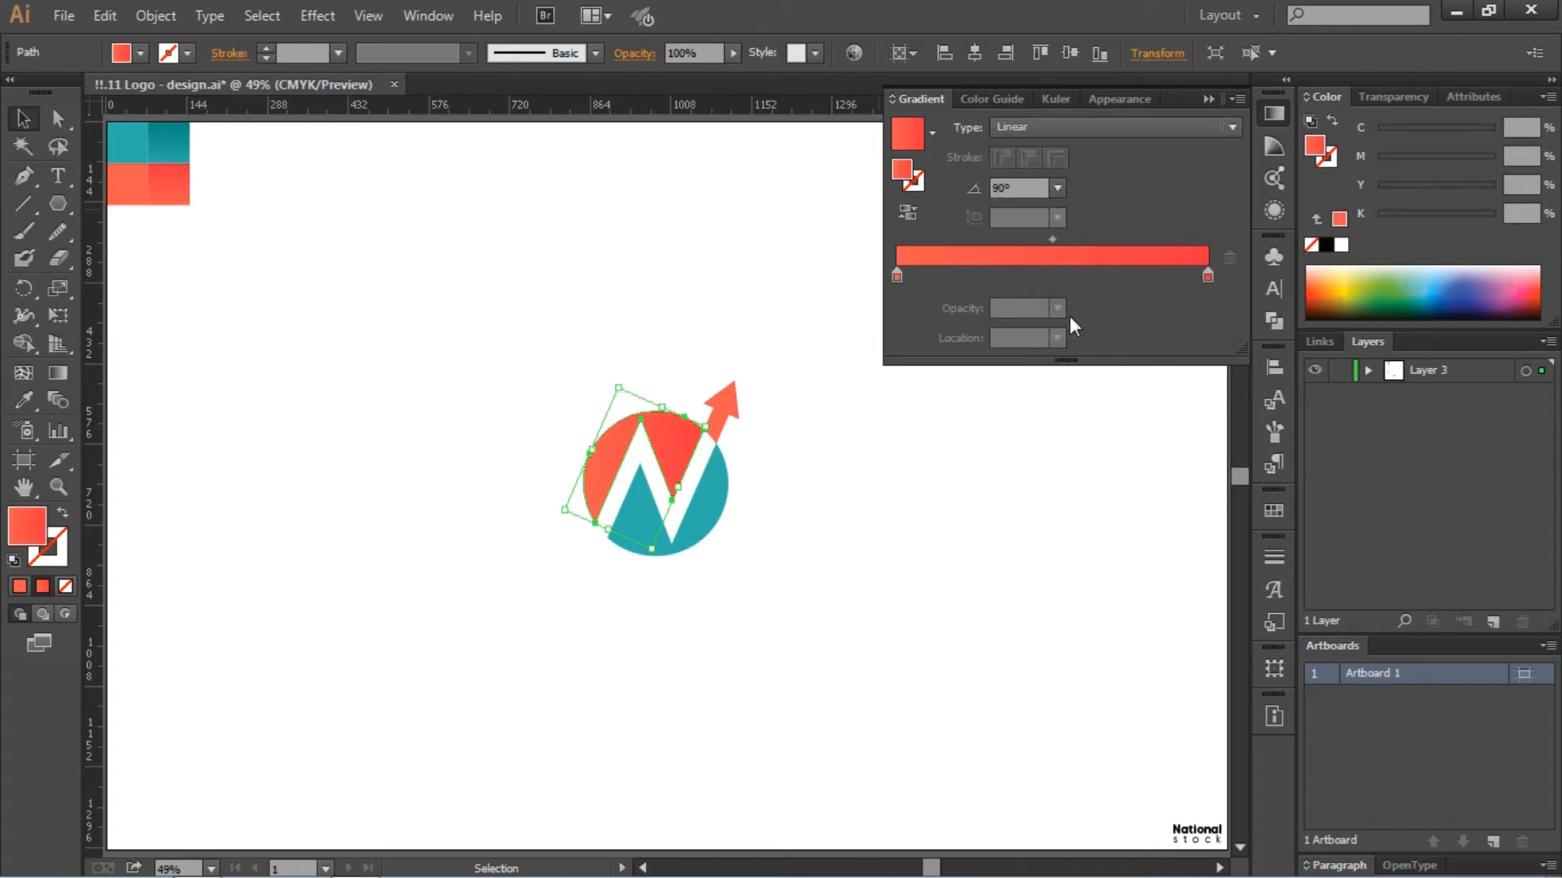
Give the arrow piece the same coral-to-red linear gradient at an angle of 90°.
{"action": "left_click", "coordinate": [953, 468]}
{"action": "left_click", "coordinate": [730, 408]}
{"action": "left_click", "coordinate": [1061, 130]}
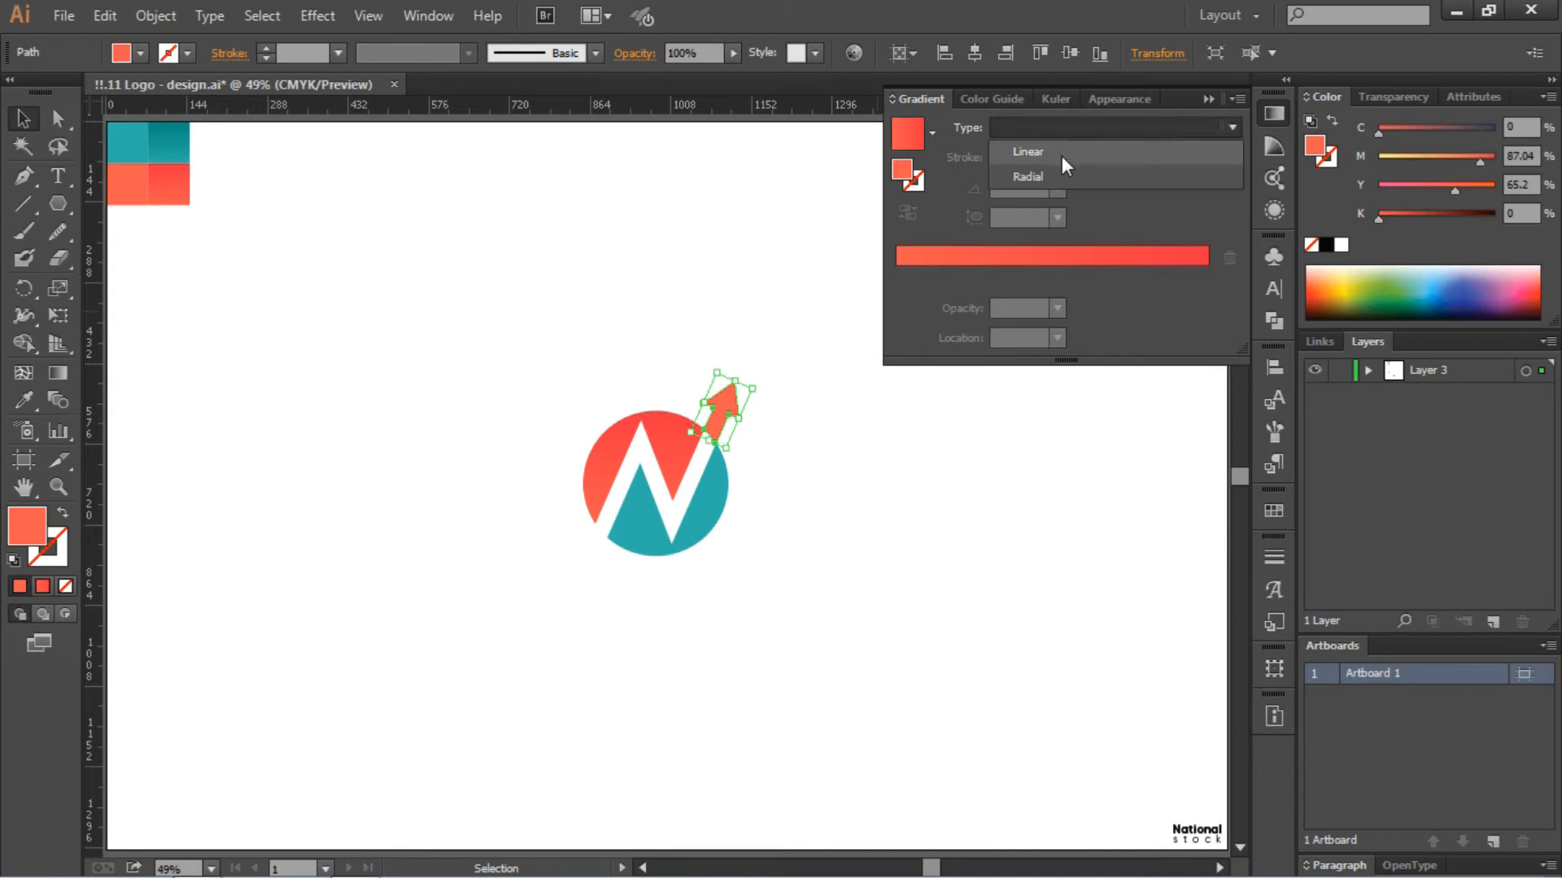
{"action": "left_click", "coordinate": [1062, 152]}
{"action": "left_click", "coordinate": [1059, 187]}
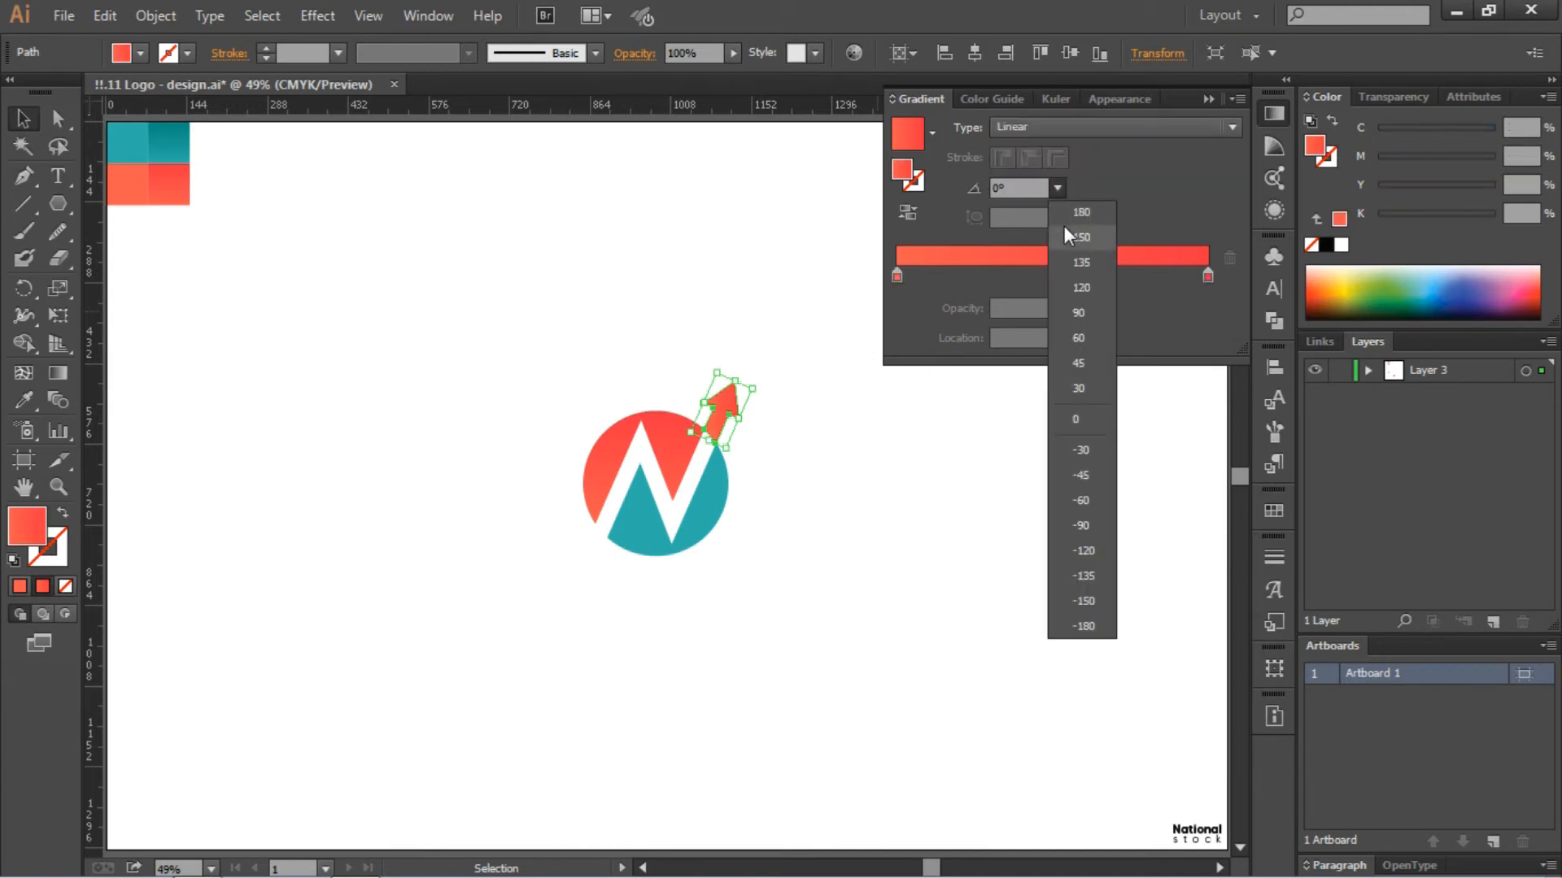
{"action": "left_click", "coordinate": [1079, 314]}
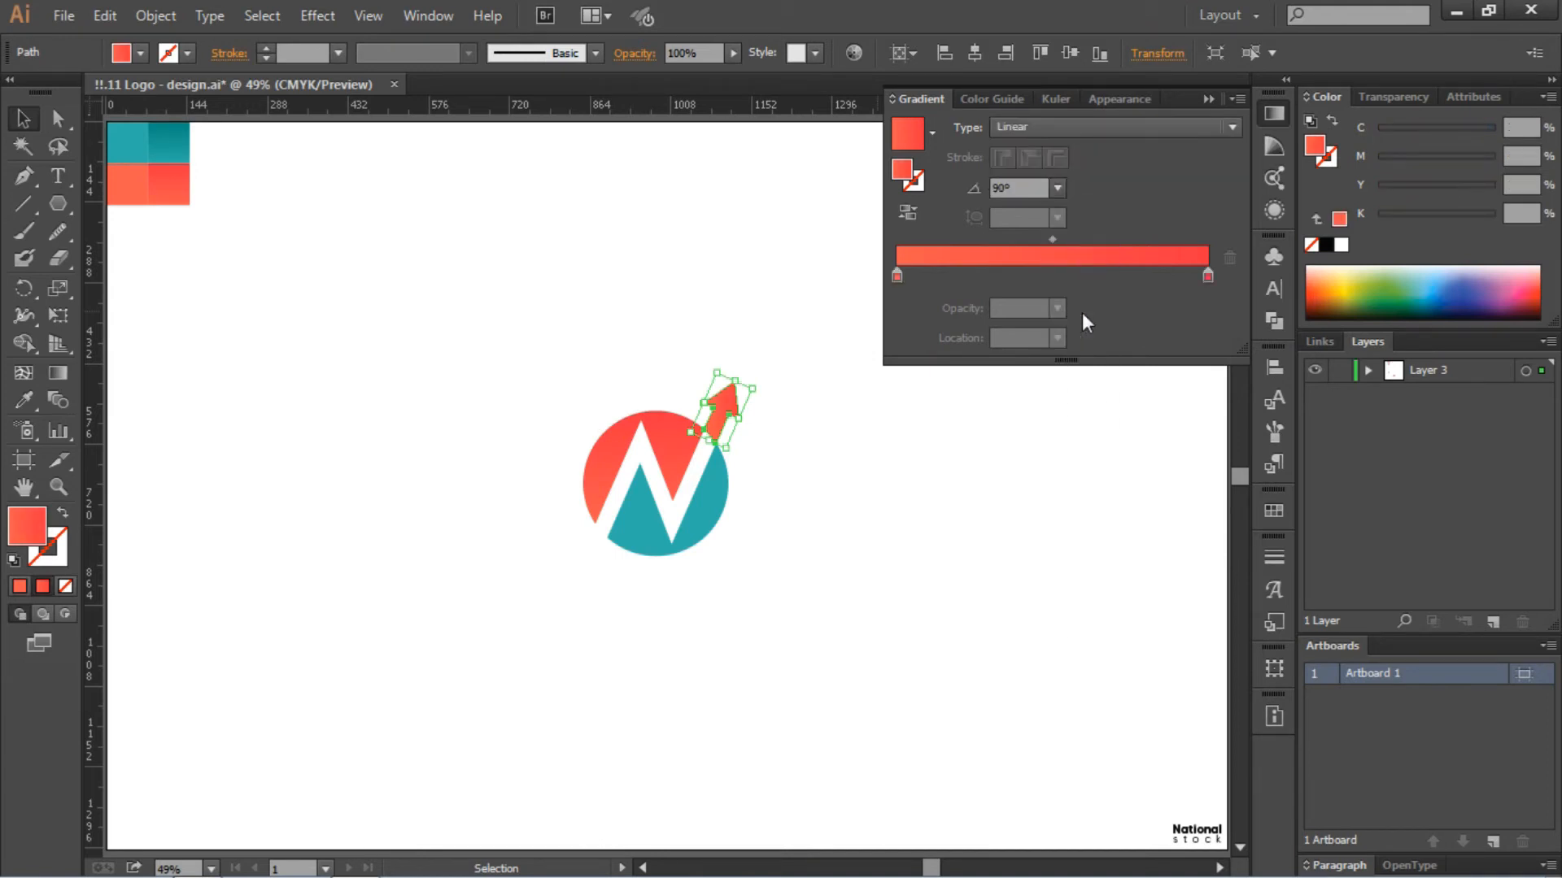
Fill the circle's lower-right piece with the teal linear gradient swatch and set its angle to -90°.
{"action": "left_click", "coordinate": [914, 593]}
{"action": "left_click", "coordinate": [707, 516]}
{"action": "left_click", "coordinate": [1009, 129]}
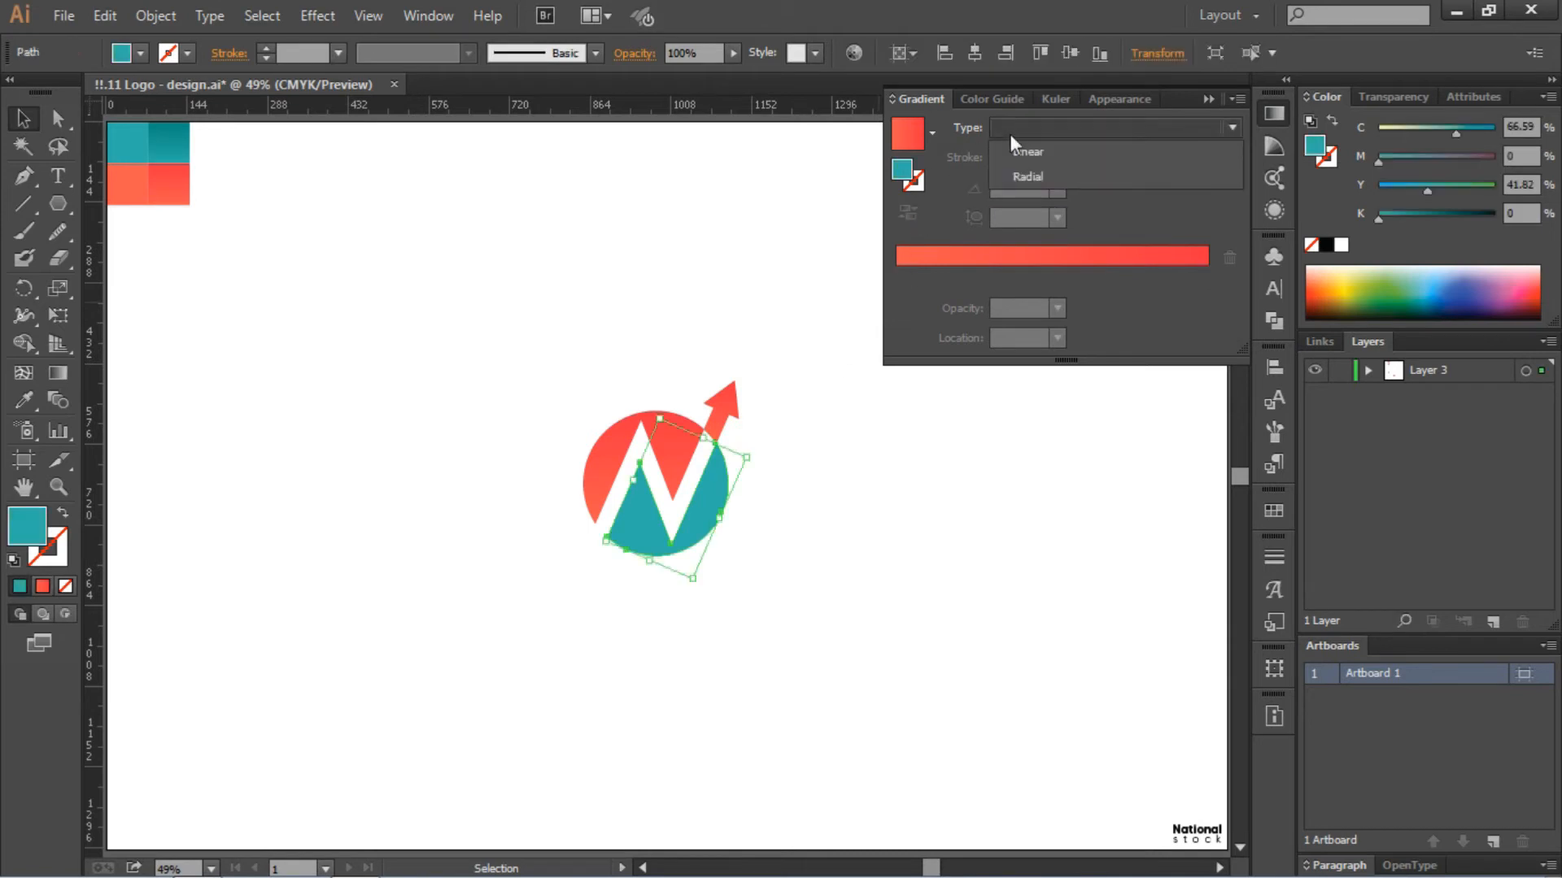
{"action": "left_click", "coordinate": [1014, 153]}
{"action": "left_click", "coordinate": [24, 399]}
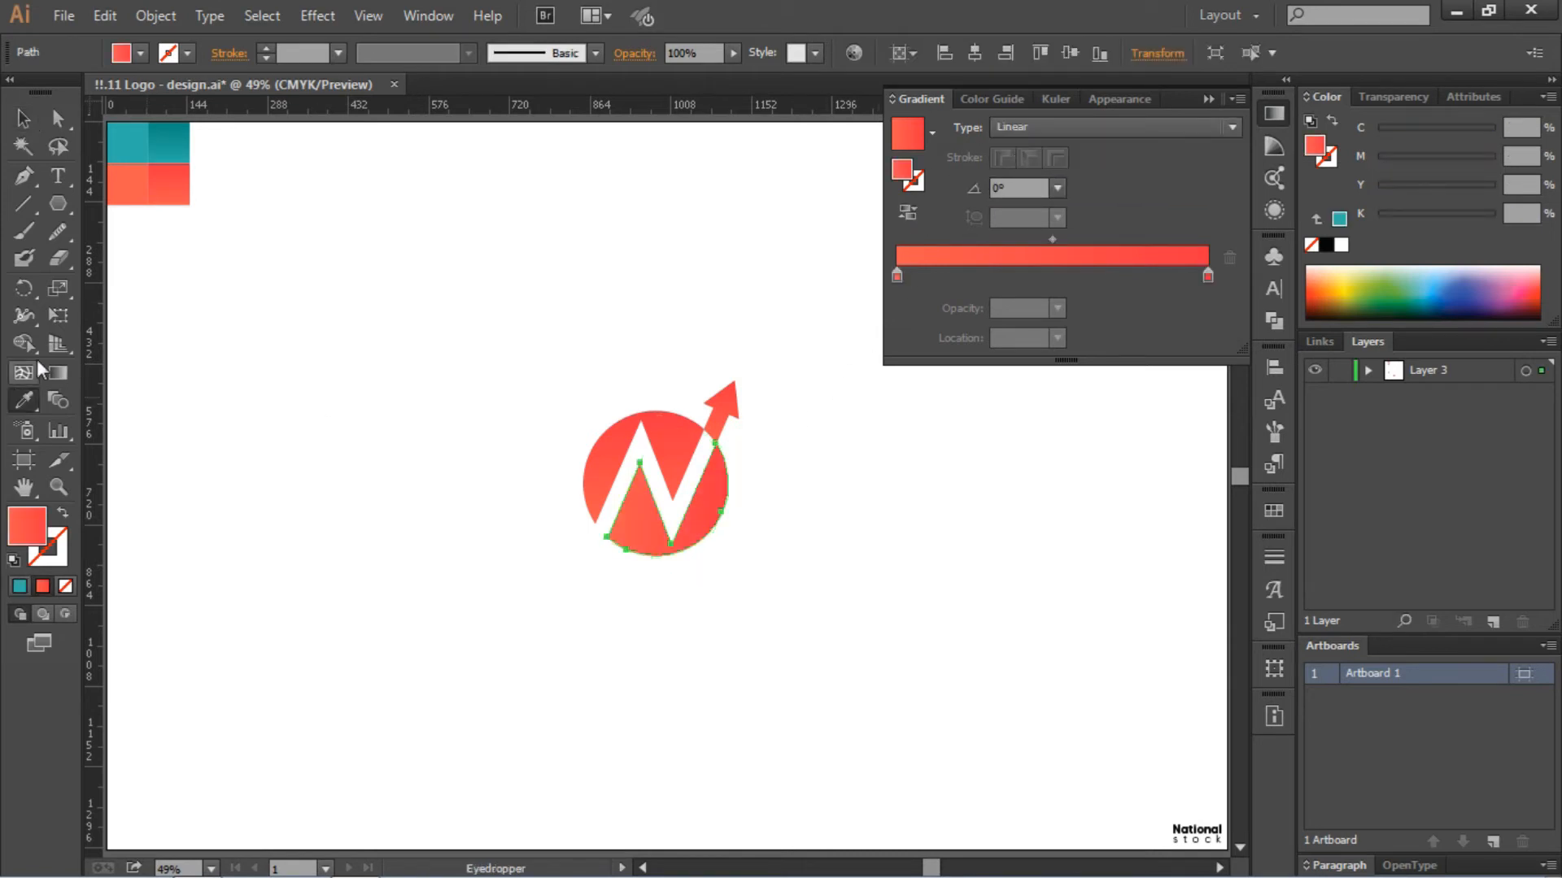
{"action": "left_click", "coordinate": [167, 145]}
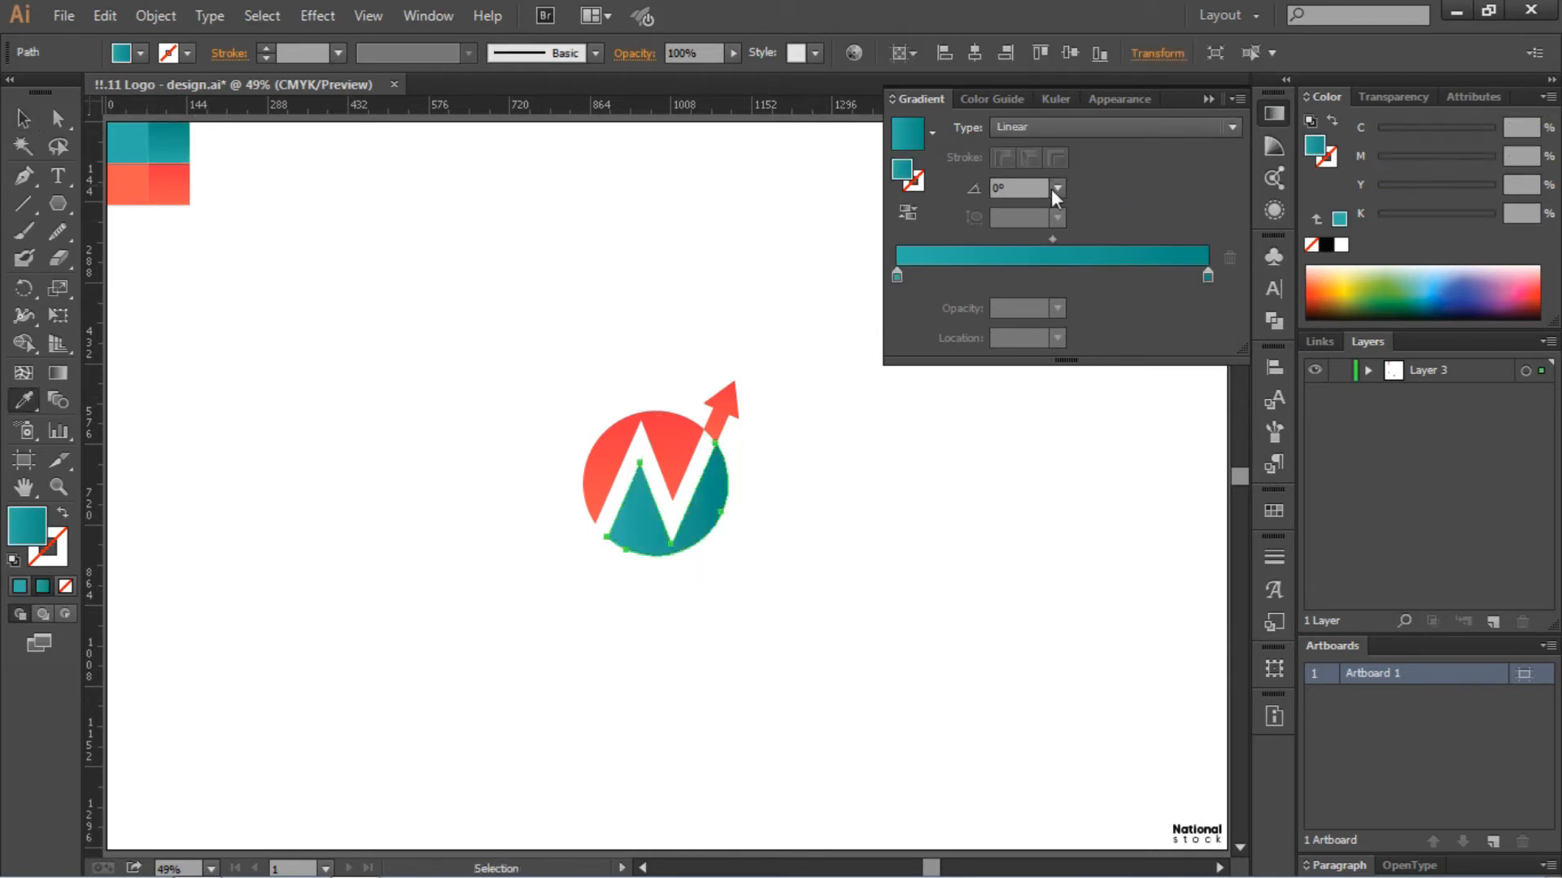
{"action": "left_click", "coordinate": [1056, 188]}
{"action": "left_click", "coordinate": [1082, 525]}
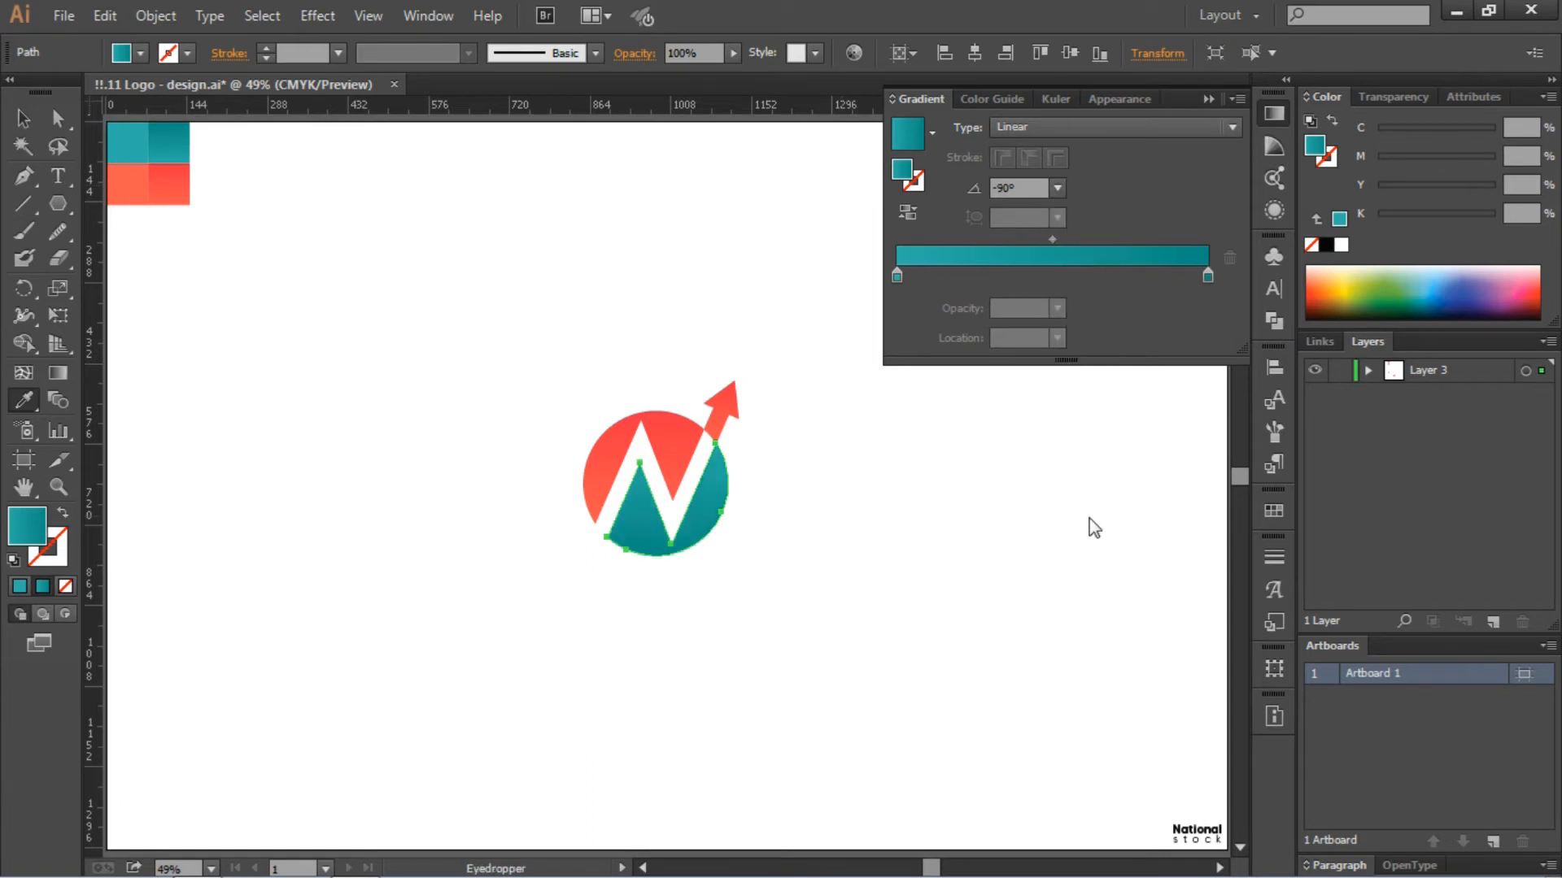
{"action": "left_click", "coordinate": [22, 119]}
{"action": "left_click", "coordinate": [816, 296]}
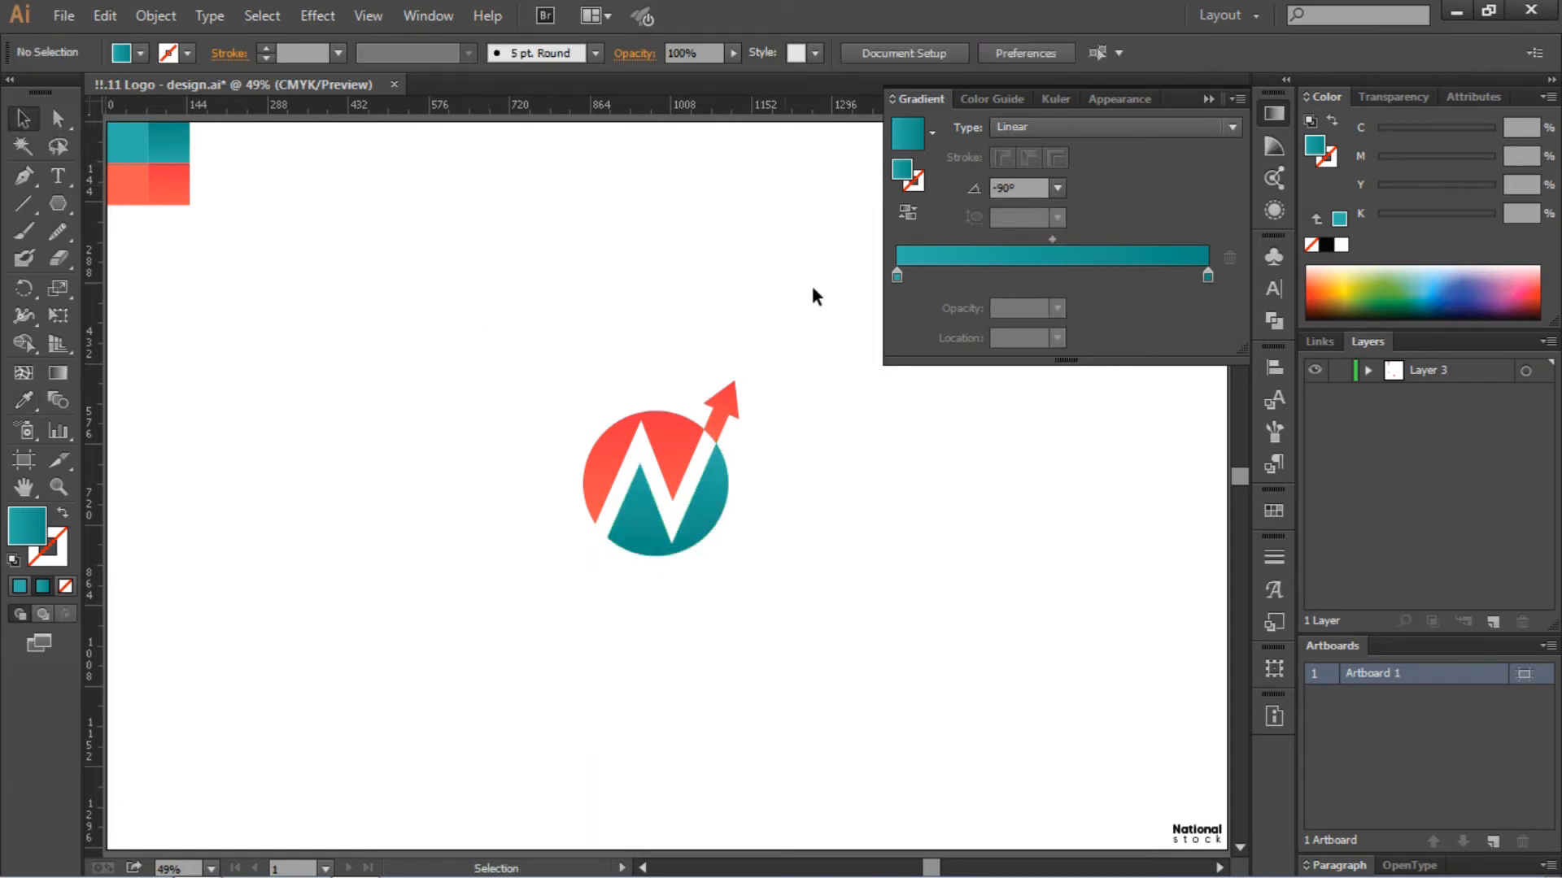
Group the three coloured pieces of the circular arrow logo into one icon.
{"action": "left_click", "coordinate": [1208, 99]}
{"action": "left_click_drag", "start_coordinate": [518, 296], "coordinate": [817, 607]}
{"action": "right_click", "coordinate": [687, 494]}
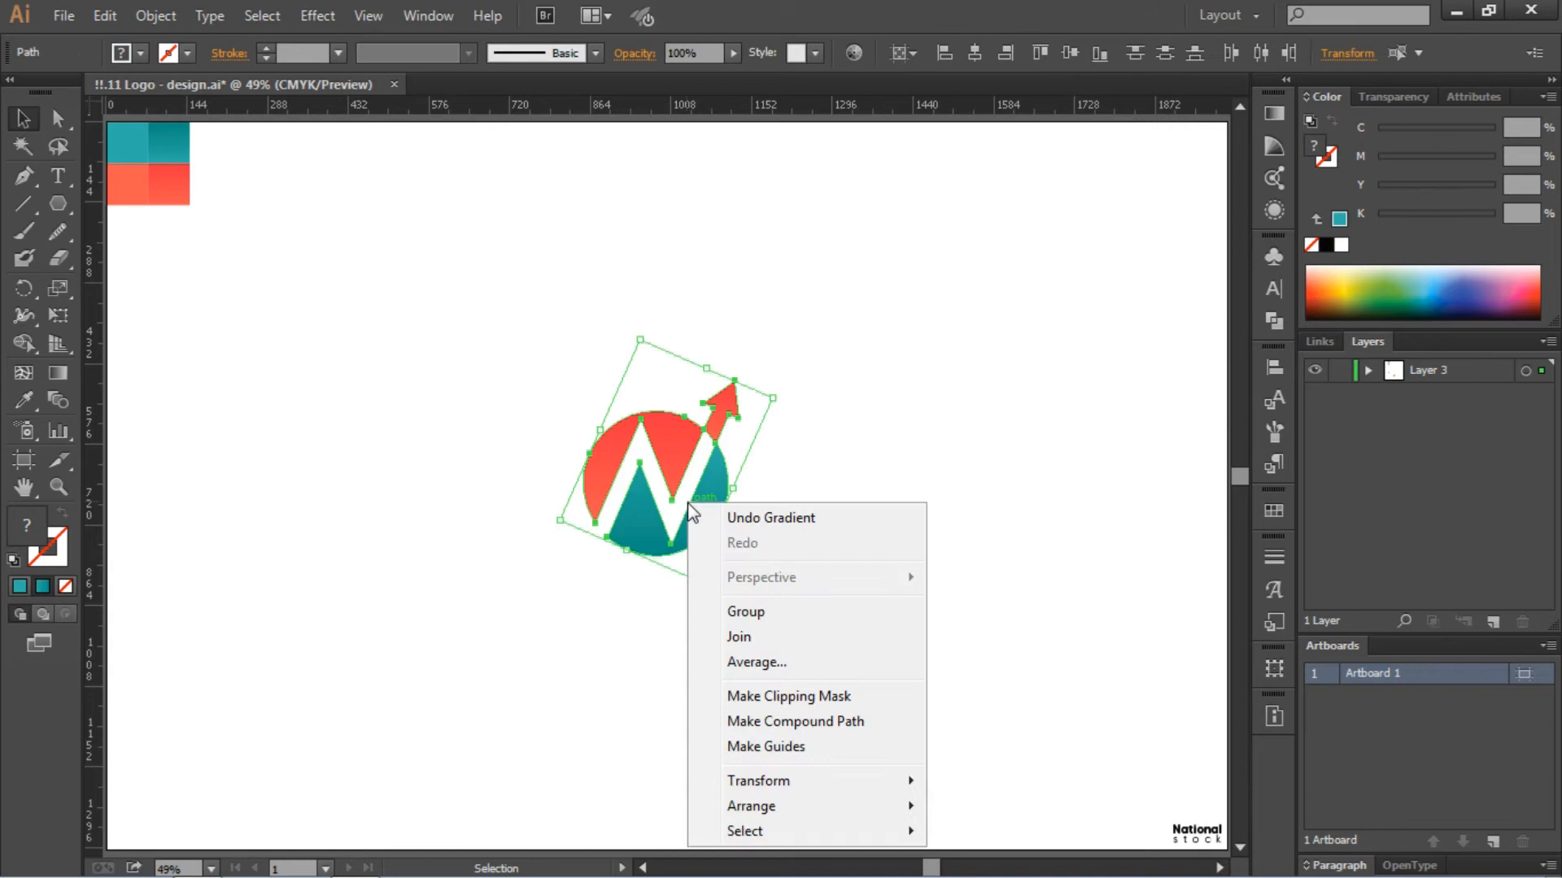
{"action": "left_click", "coordinate": [747, 612]}
Duplicate the small "National stock" text from the artboard corner, enlarge the copy over the icon and centre it horizontally on the artboard.
{"action": "left_click", "coordinate": [1194, 831]}
{"action": "key", "text": "ctrl+c"}
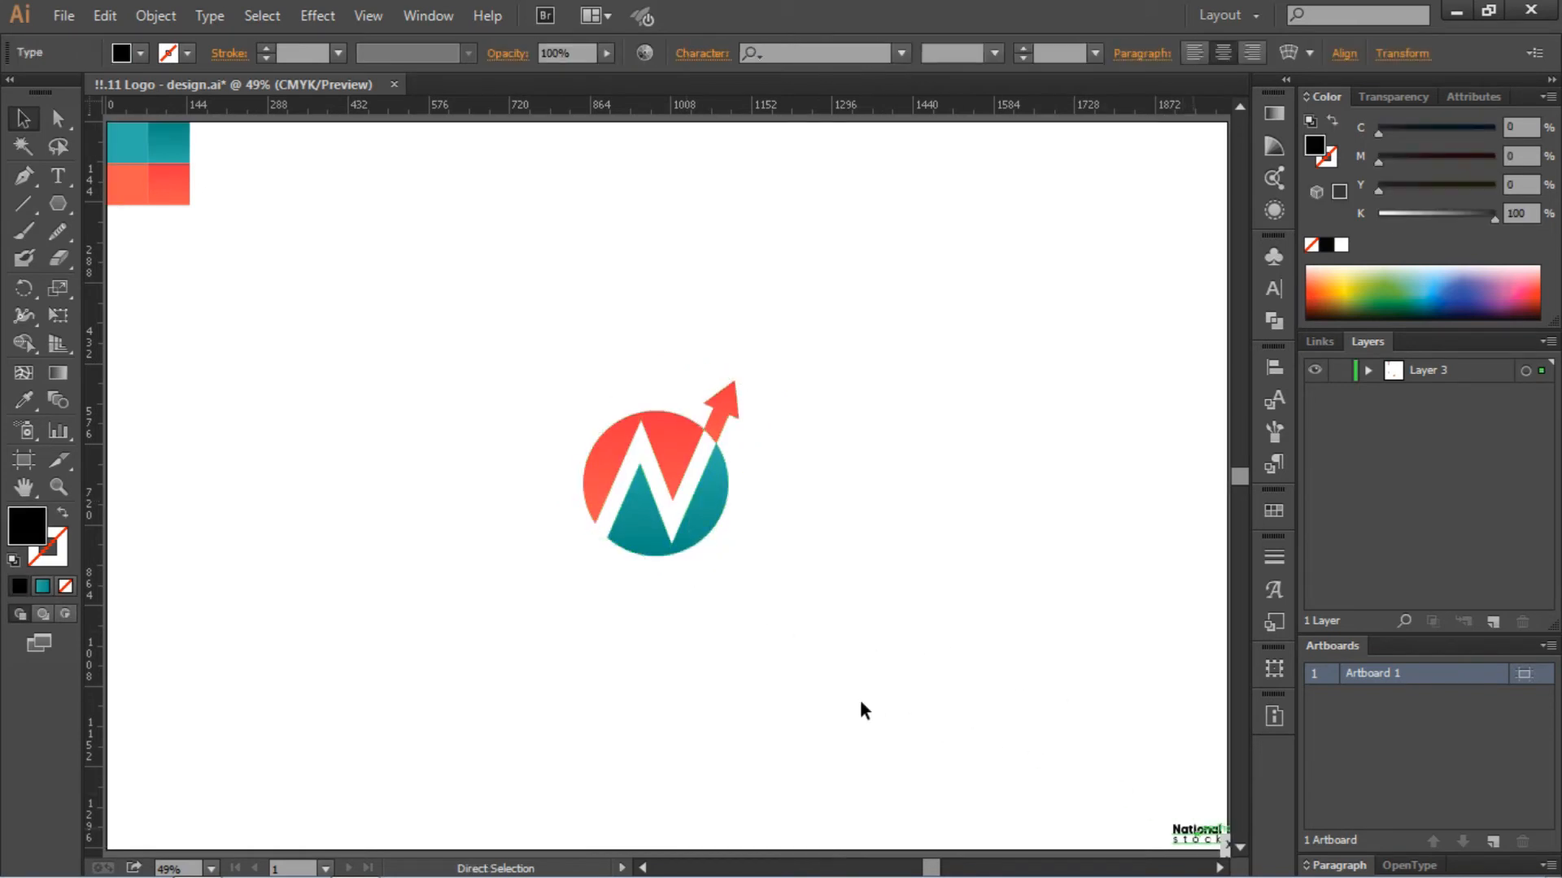
{"action": "key", "text": "ctrl+v"}
{"action": "left_click_drag", "start_coordinate": [694, 505], "coordinate": [750, 555]}
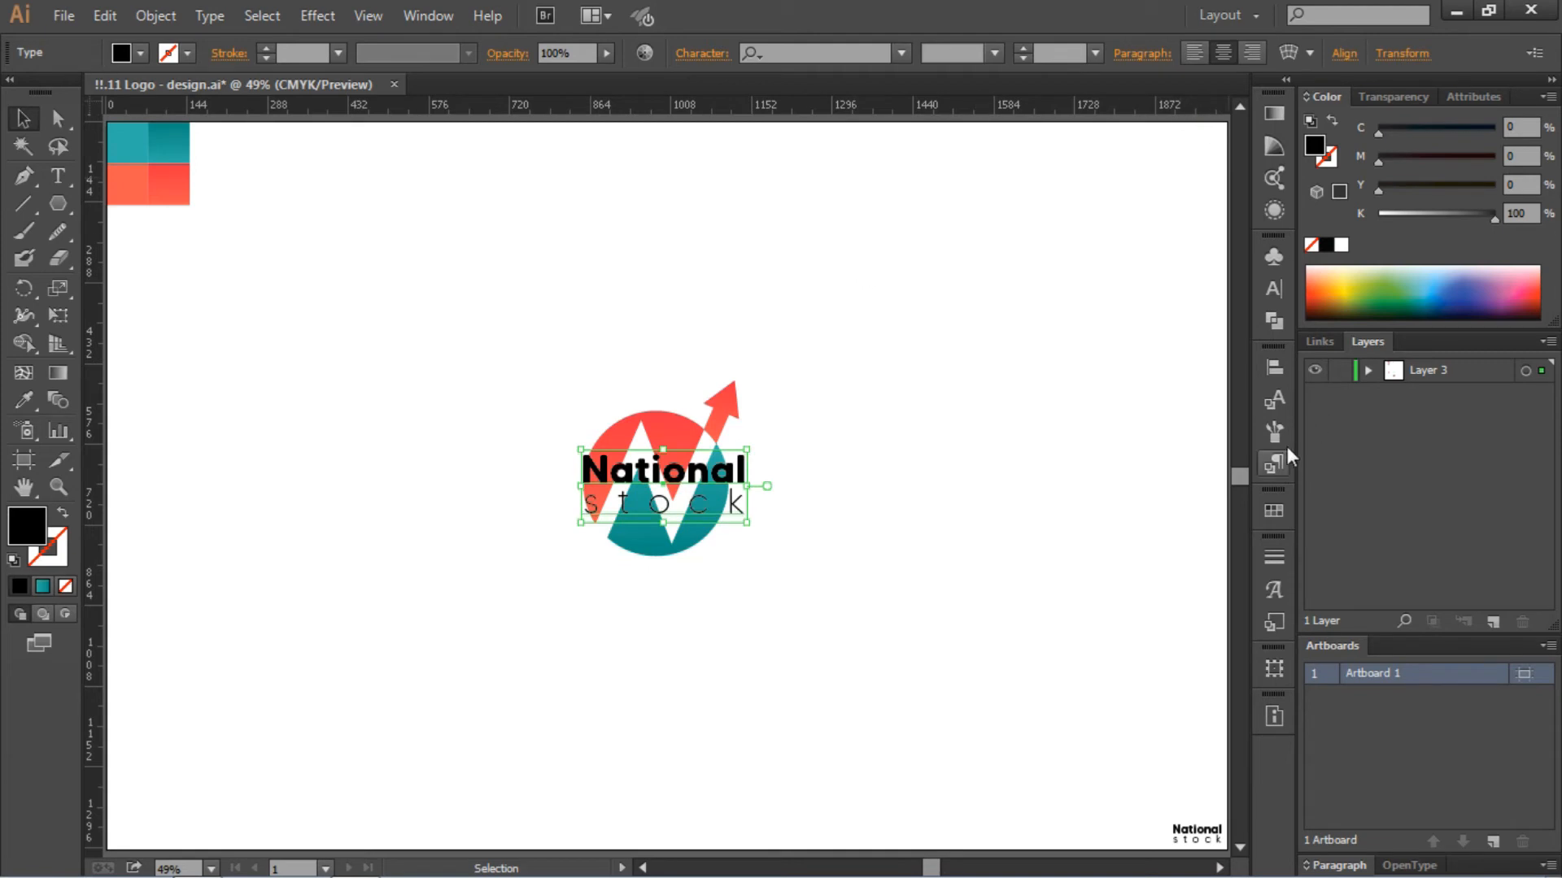
{"action": "left_click", "coordinate": [1274, 367]}
{"action": "left_click", "coordinate": [1048, 405]}
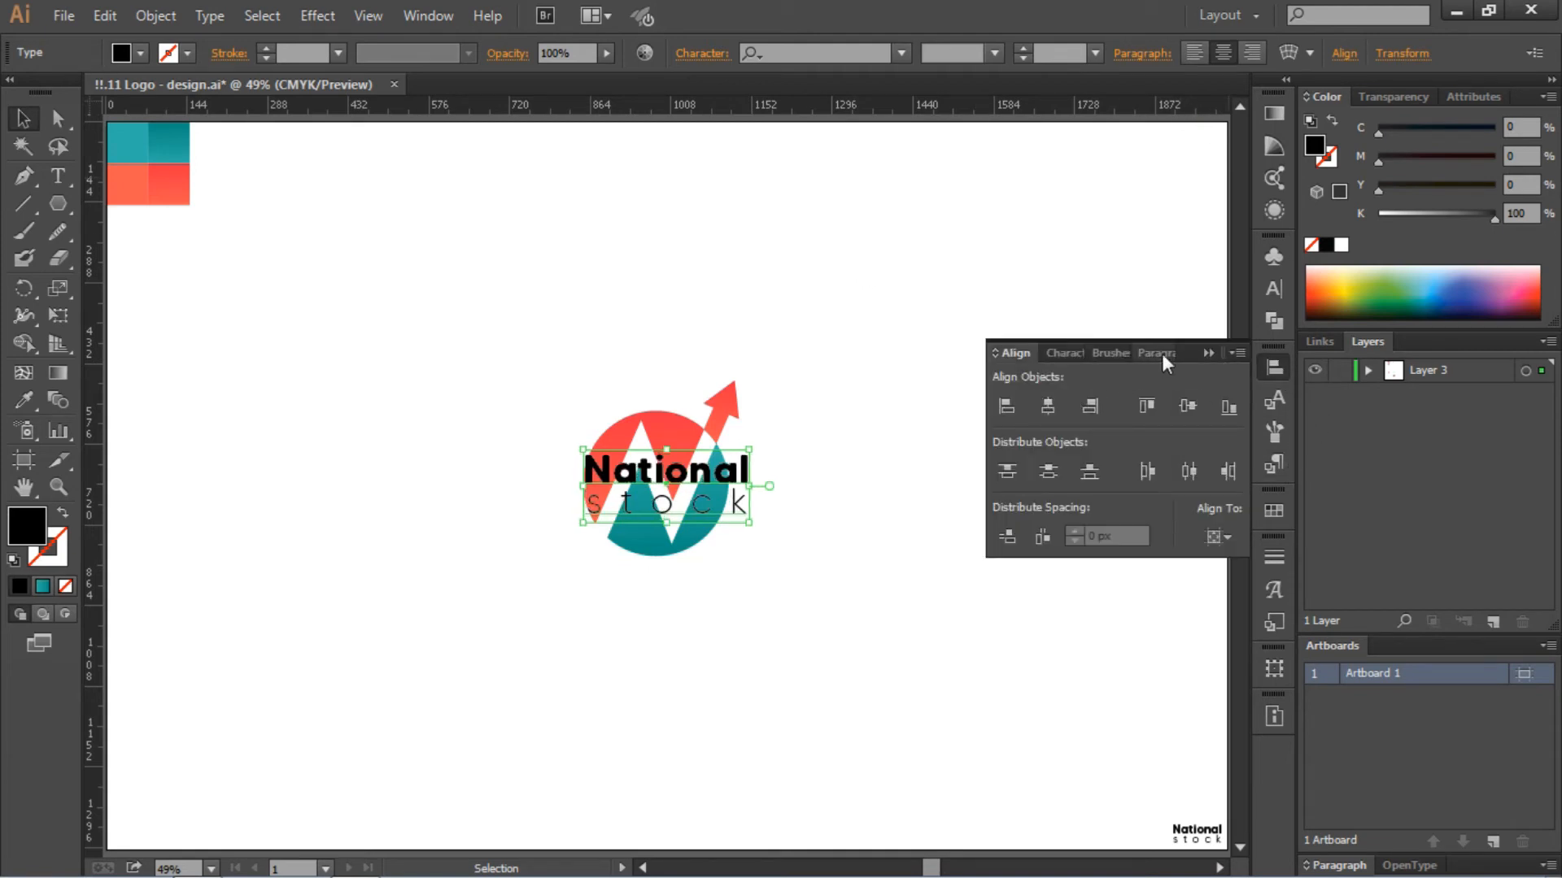
{"action": "left_click", "coordinate": [1207, 352]}
Shift the icon about 22 px right and move the large "National stock" text straight down to just below the circle.
{"action": "left_click", "coordinate": [665, 431]}
{"action": "left_click_drag", "start_coordinate": [669, 422], "coordinate": [684, 422]}
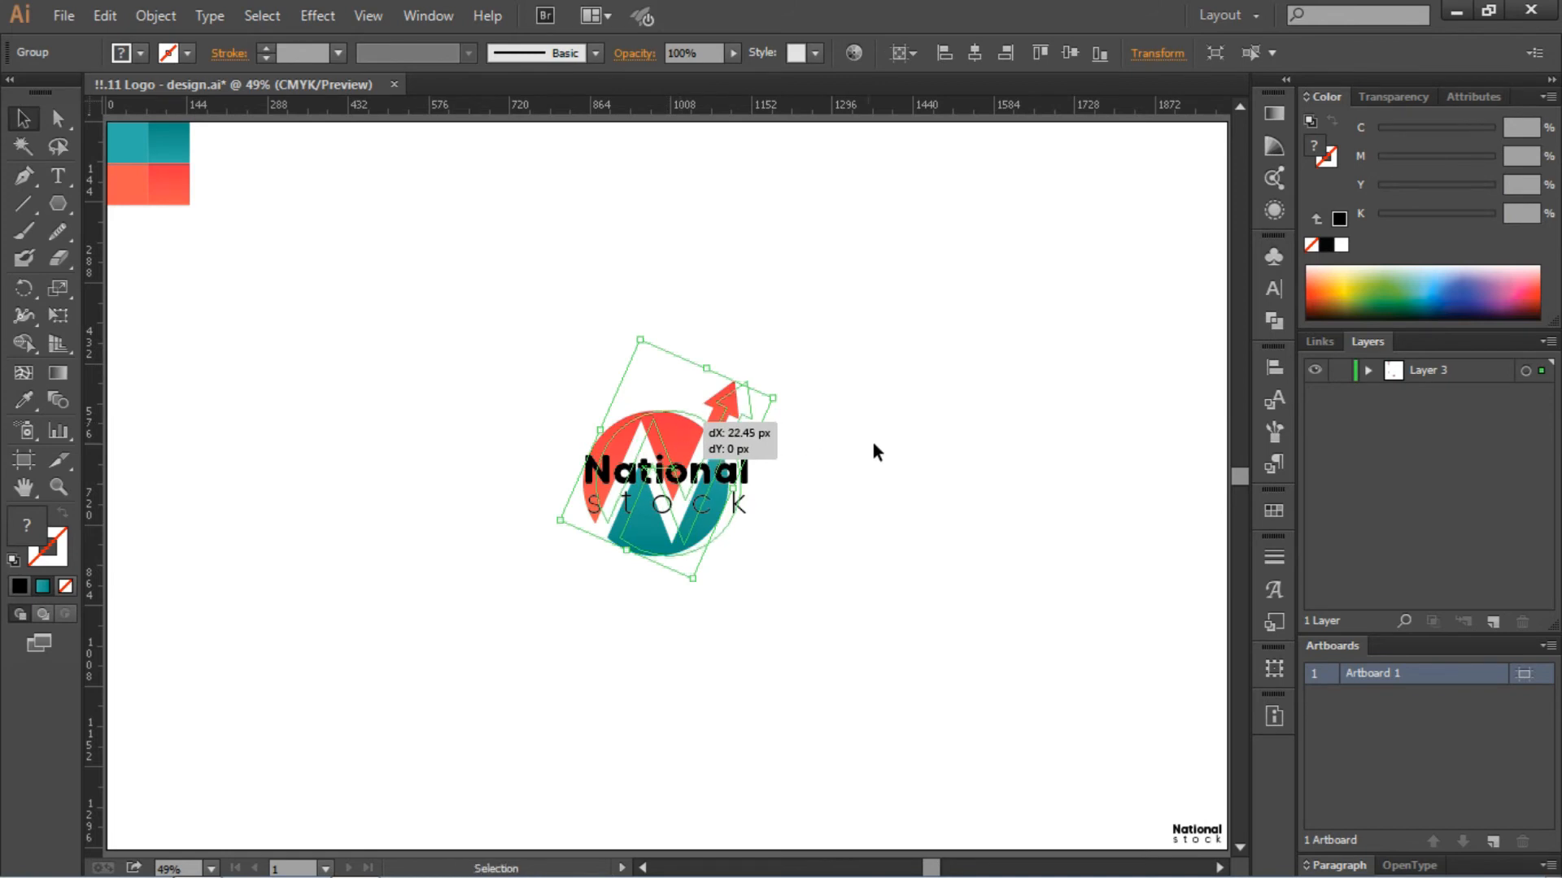
{"action": "left_click", "coordinate": [883, 453]}
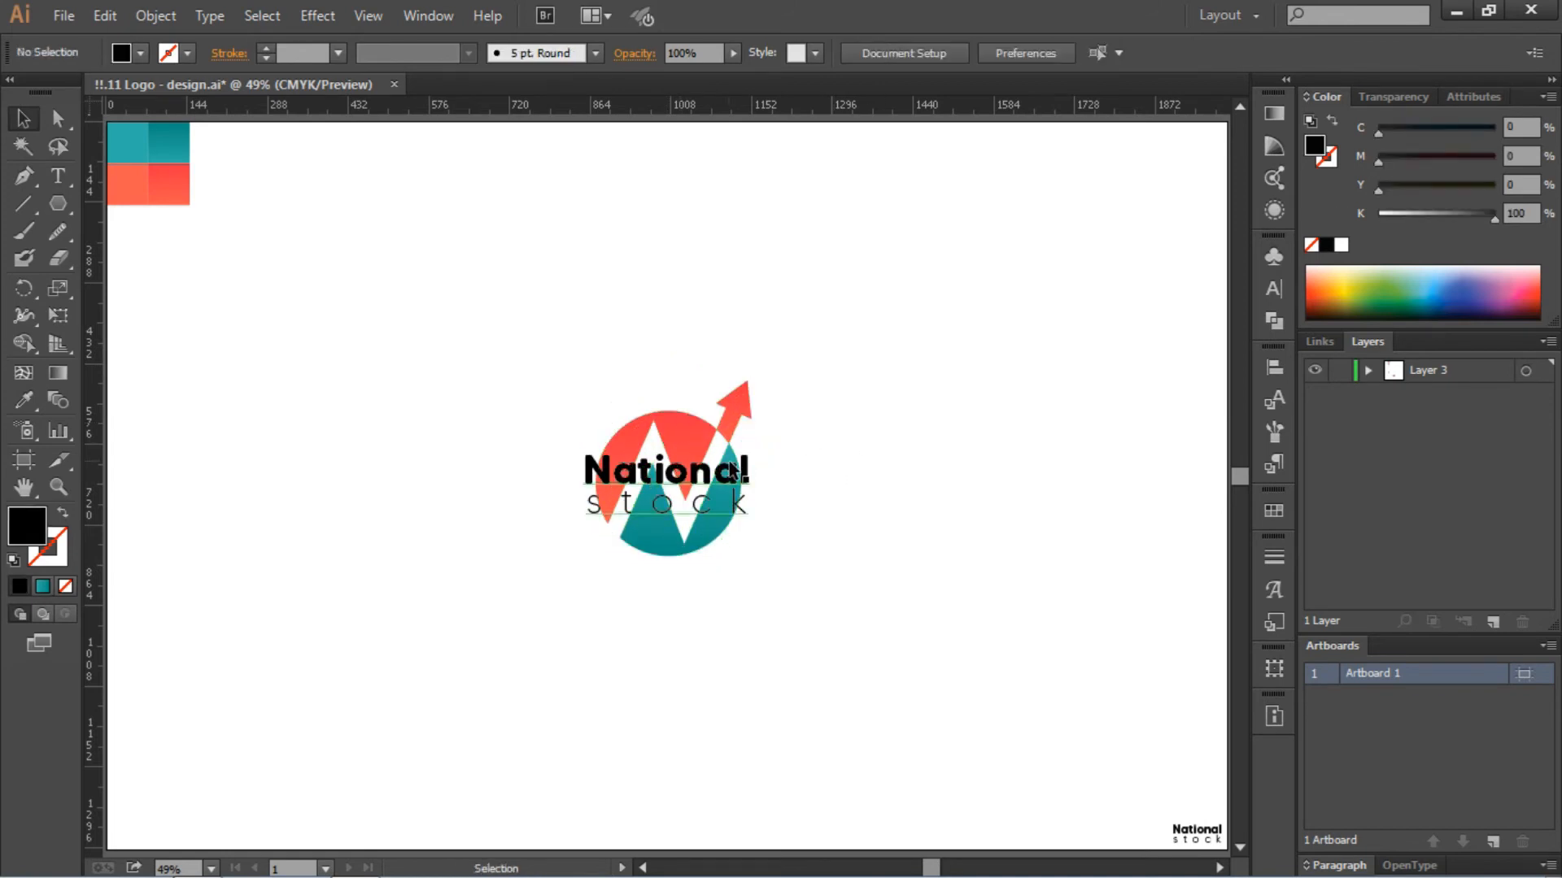
{"action": "left_click_drag", "start_coordinate": [732, 478], "coordinate": [721, 578]}
{"action": "left_click", "coordinate": [867, 474]}
Group the icon with the large "National stock" text and centre the group horizontally on the artboard.
{"action": "left_click_drag", "start_coordinate": [795, 348], "coordinate": [638, 684]}
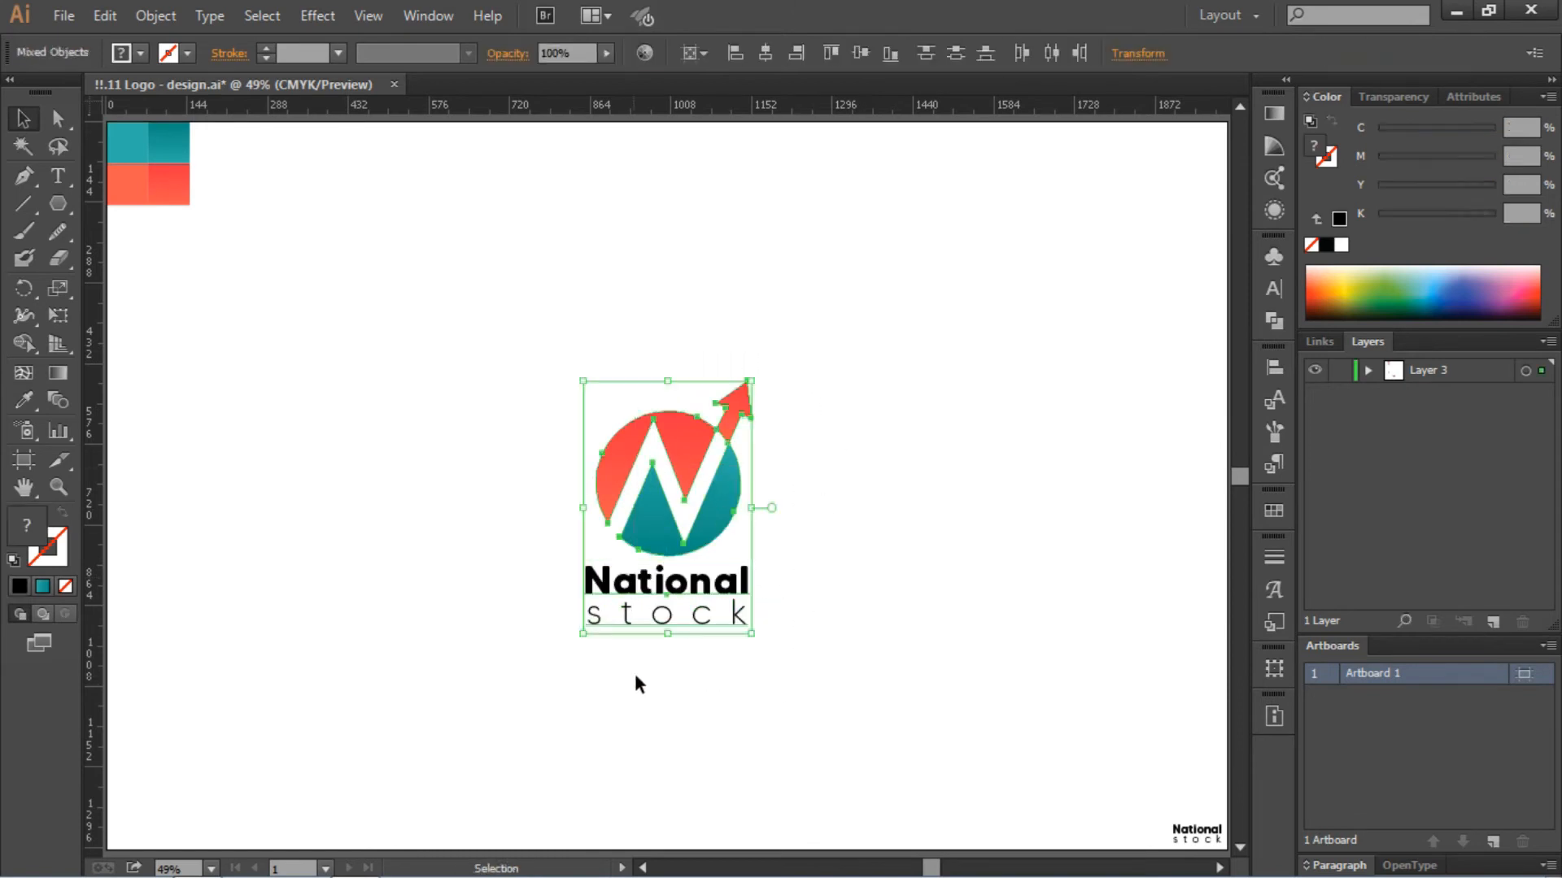
{"action": "right_click", "coordinate": [706, 513]}
{"action": "left_click", "coordinate": [761, 606]}
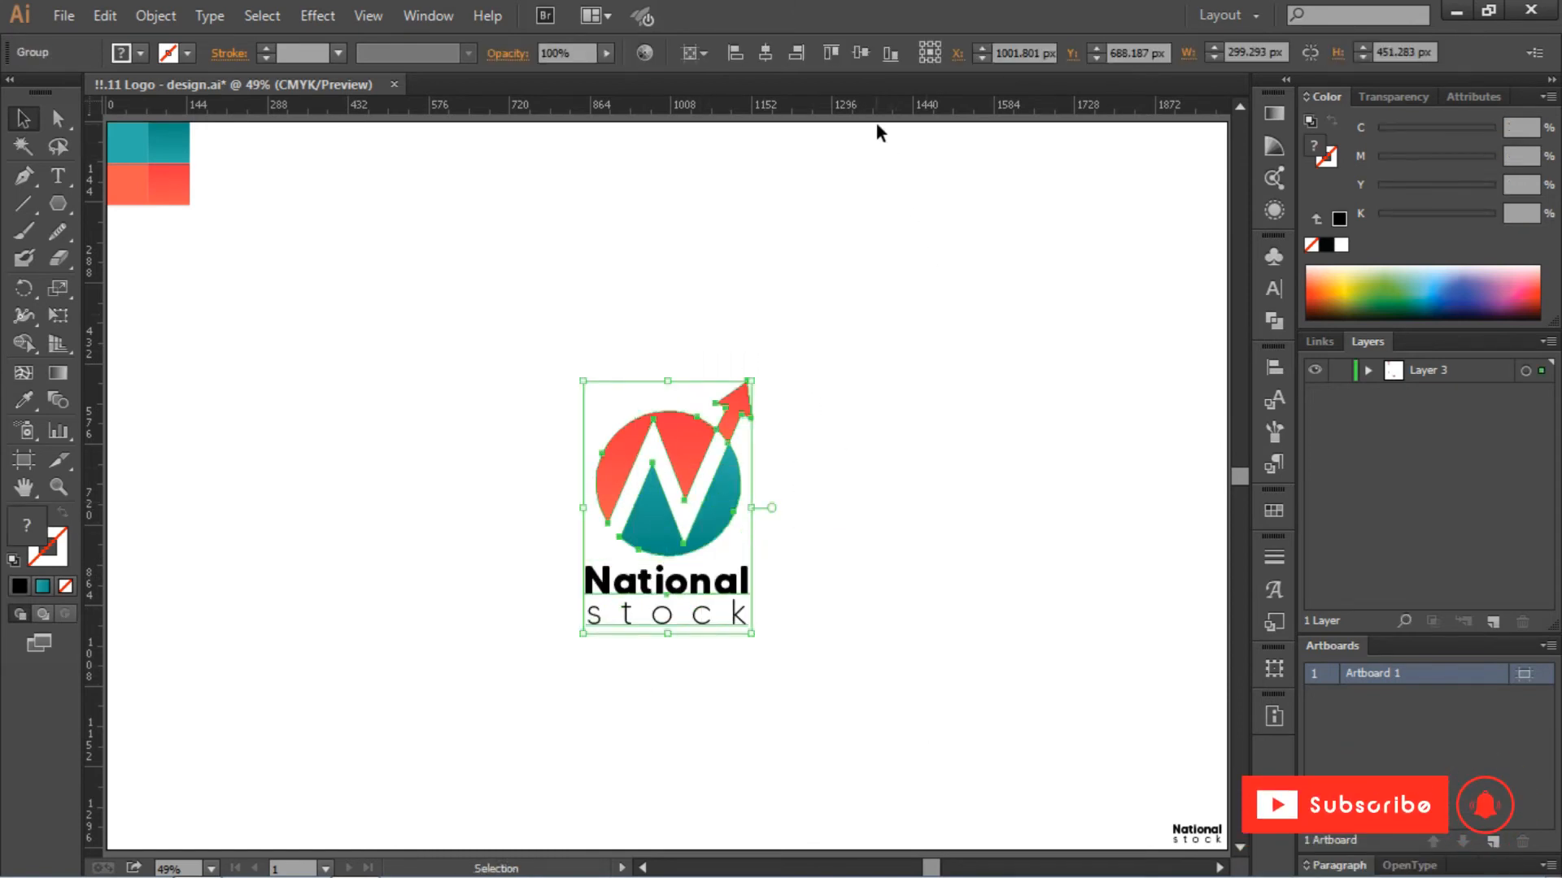
{"action": "left_click", "coordinate": [768, 52]}
{"action": "left_click", "coordinate": [1010, 309]}
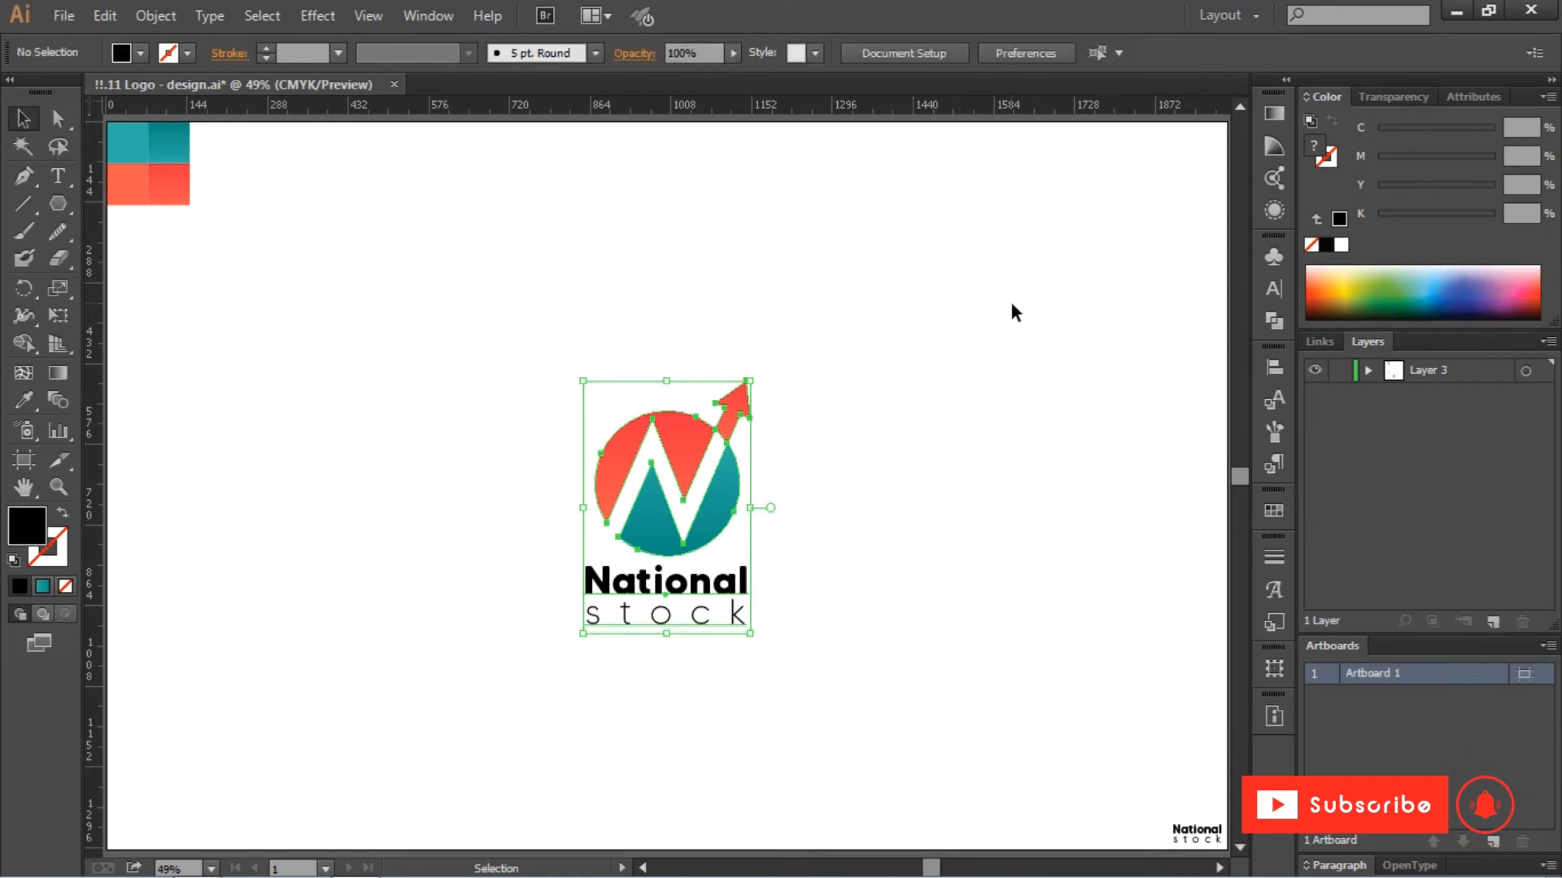
Ungroup the icon from the text and scale the icon down proportionally about its centre to roughly three quarters of its size.
{"action": "key", "text": "v"}
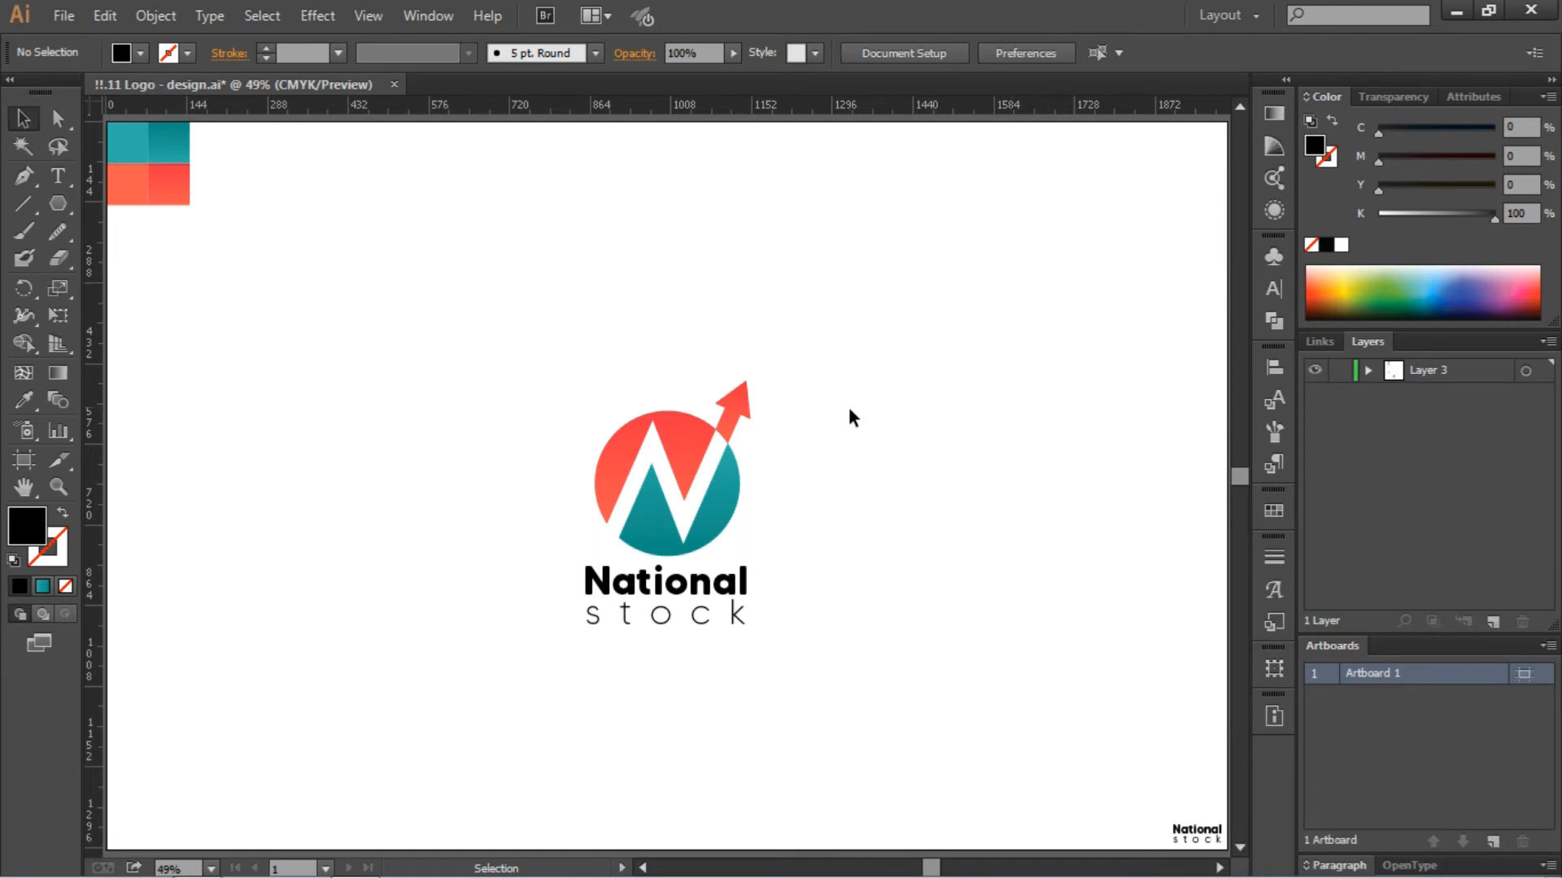
{"action": "right_click", "coordinate": [655, 483]}
{"action": "left_click", "coordinate": [756, 631]}
{"action": "left_click", "coordinate": [870, 620]}
{"action": "left_click", "coordinate": [733, 514]}
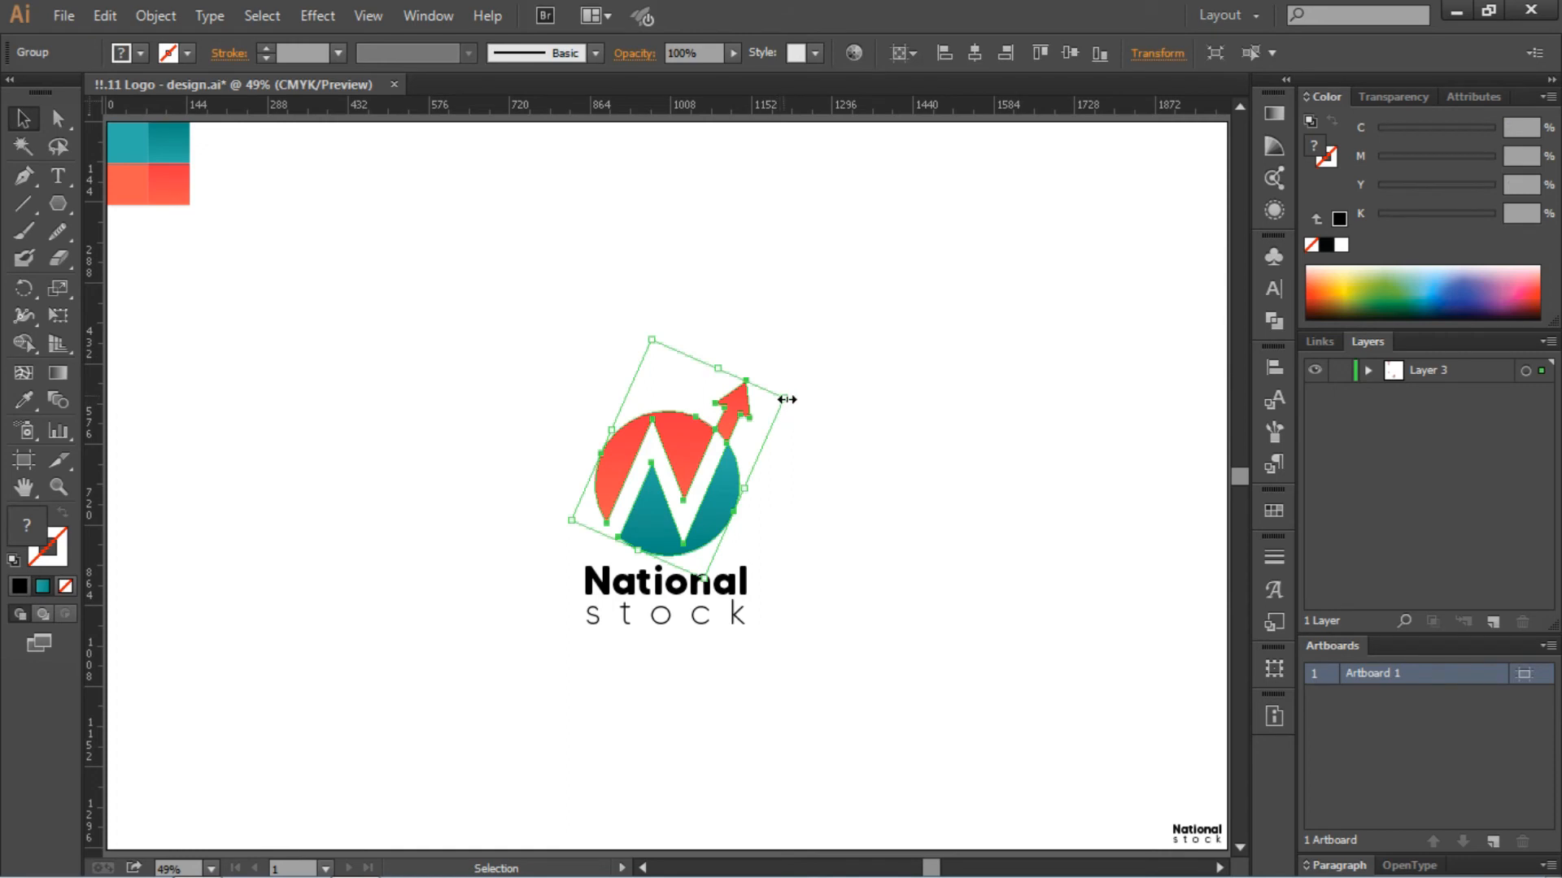
{"action": "left_click_drag", "start_coordinate": [787, 400], "coordinate": [758, 411]}
{"action": "left_click", "coordinate": [845, 465]}
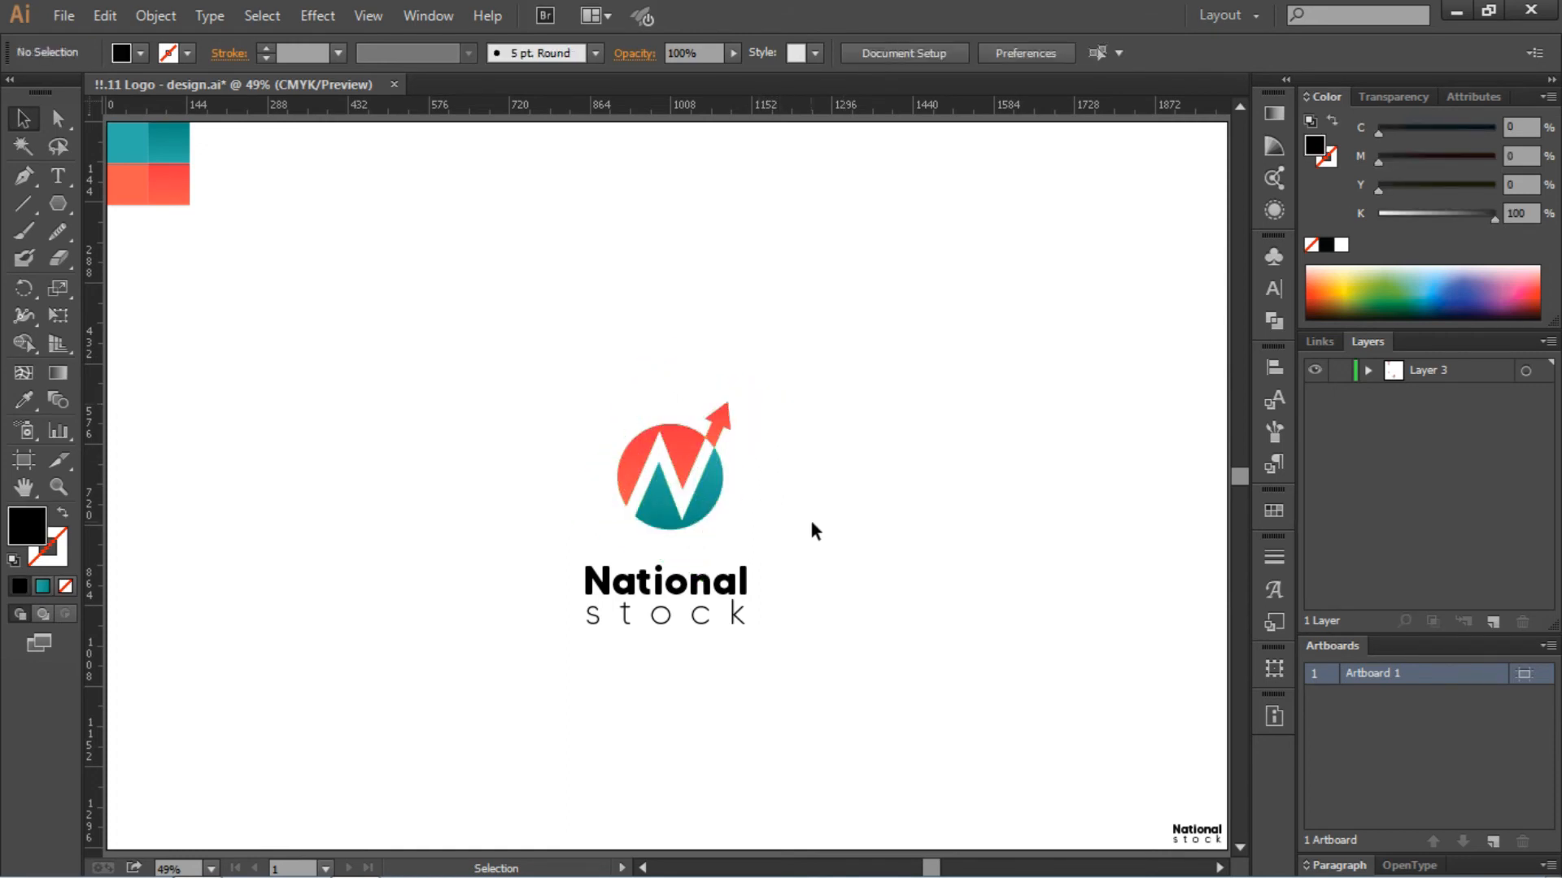
Move the reduced icon down so it sits just above the word "National".
{"action": "left_click_drag", "start_coordinate": [678, 469], "coordinate": [676, 477]}
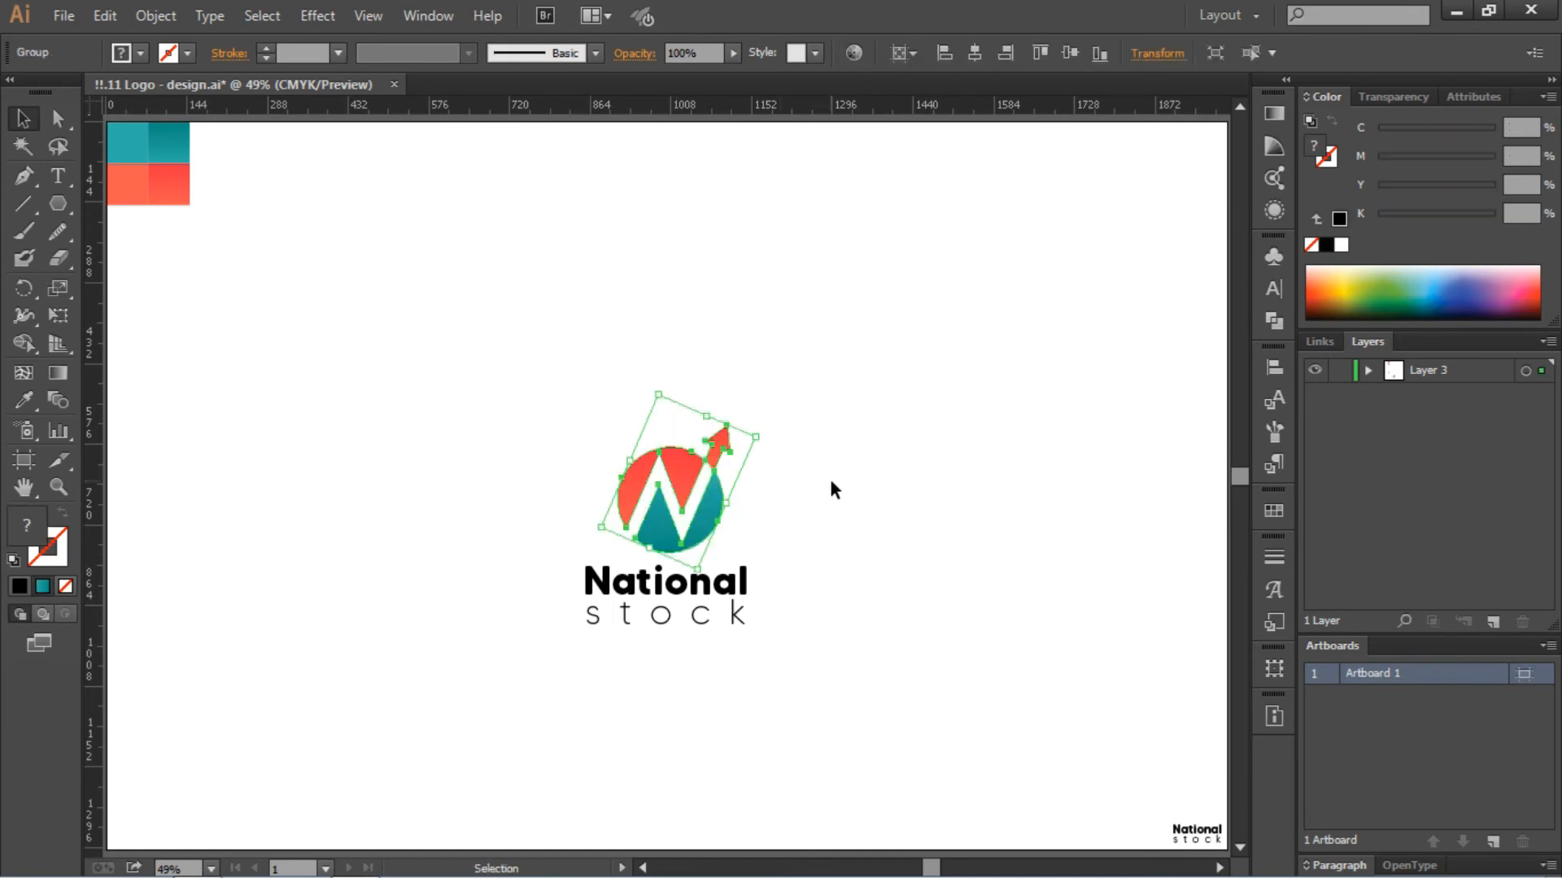
{"action": "left_click", "coordinate": [892, 531]}
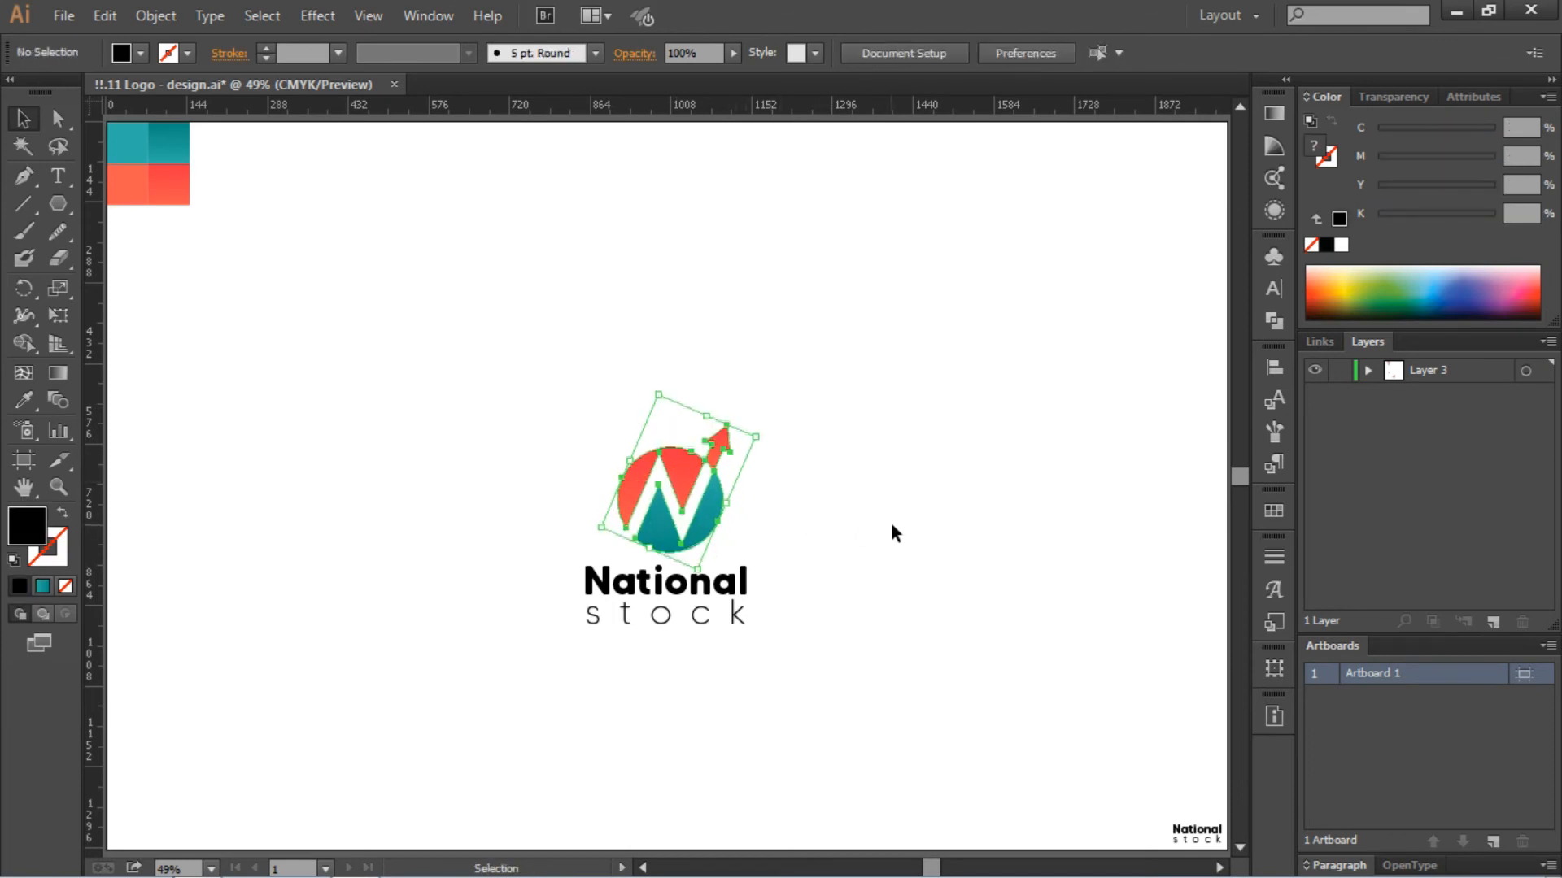
{"action": "left_click", "coordinate": [657, 450]}
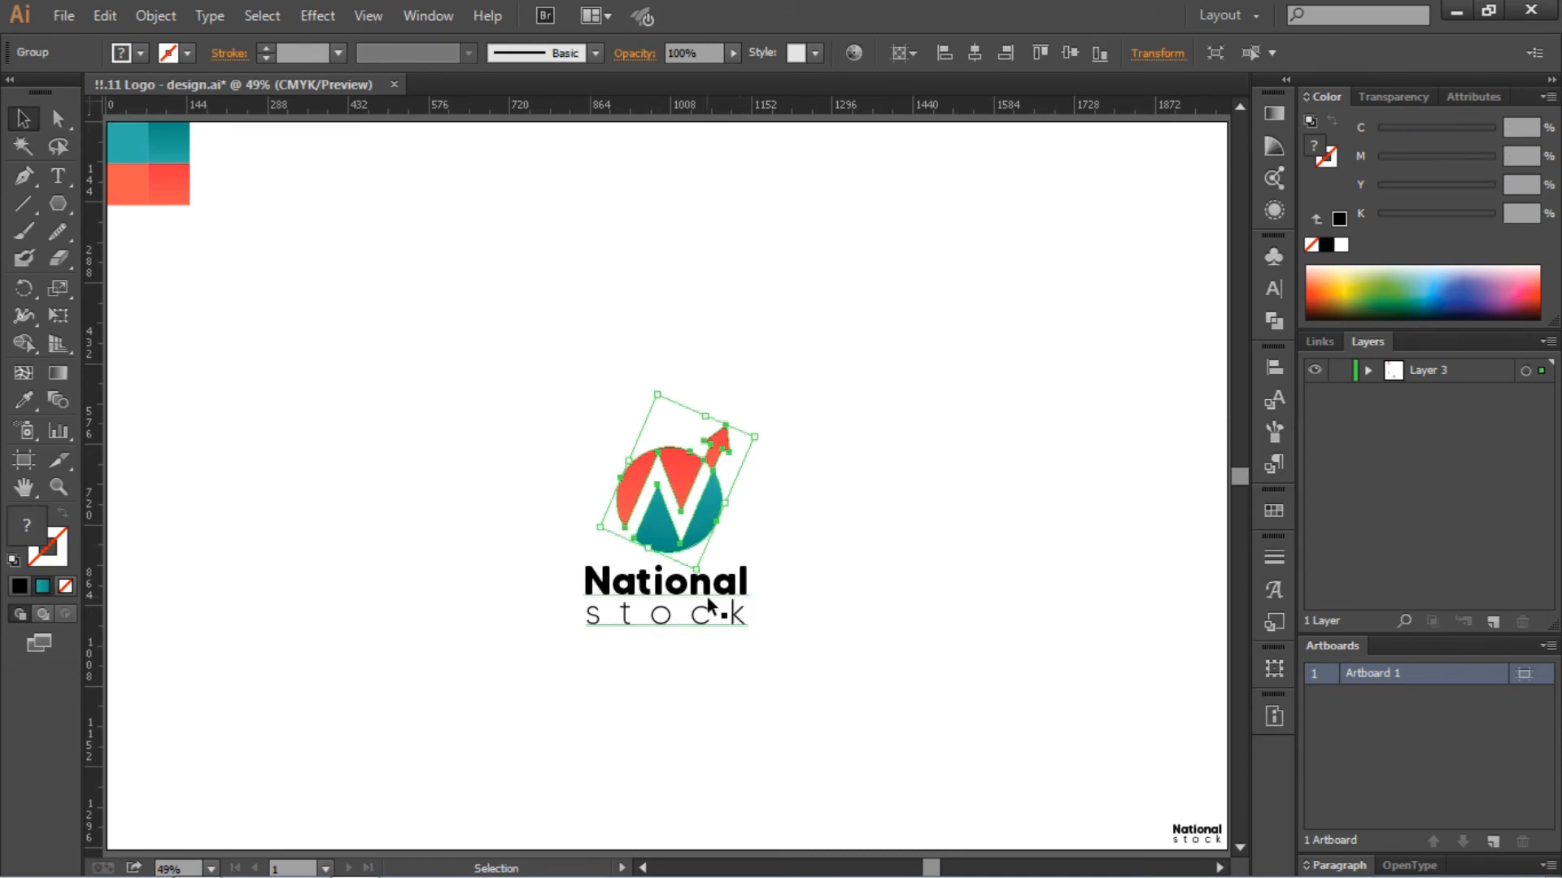
{"action": "left_click", "coordinate": [811, 524]}
Group the reduced icon with the "National stock" text and centre the group horizontally and vertically on the artboard.
{"action": "left_click_drag", "start_coordinate": [510, 345], "coordinate": [744, 647]}
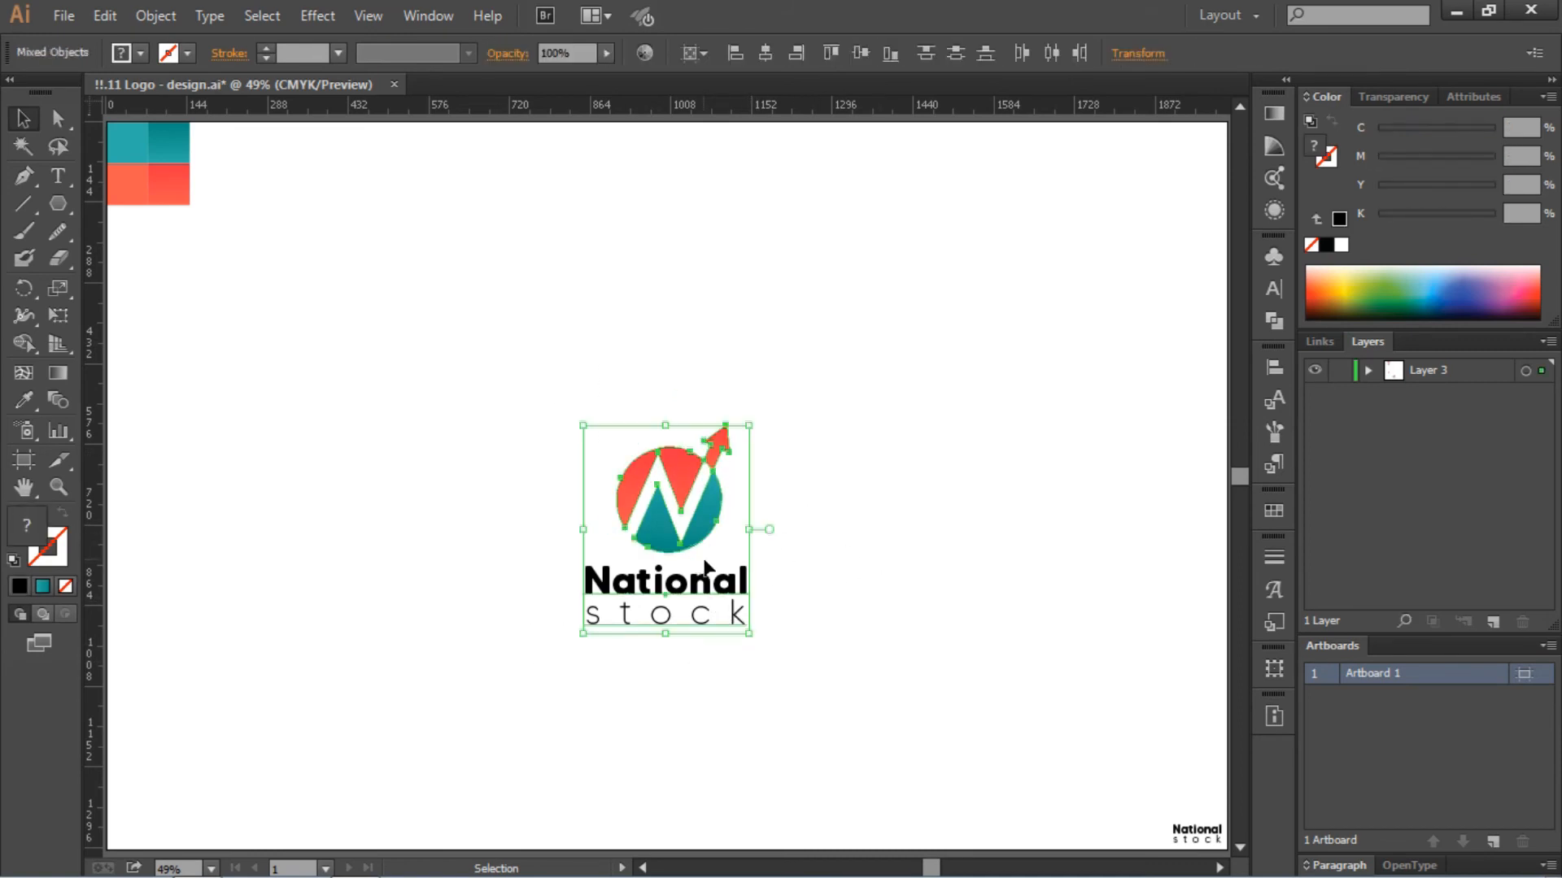
{"action": "right_click", "coordinate": [705, 561]}
{"action": "left_click", "coordinate": [768, 668]}
{"action": "left_click", "coordinate": [766, 54]}
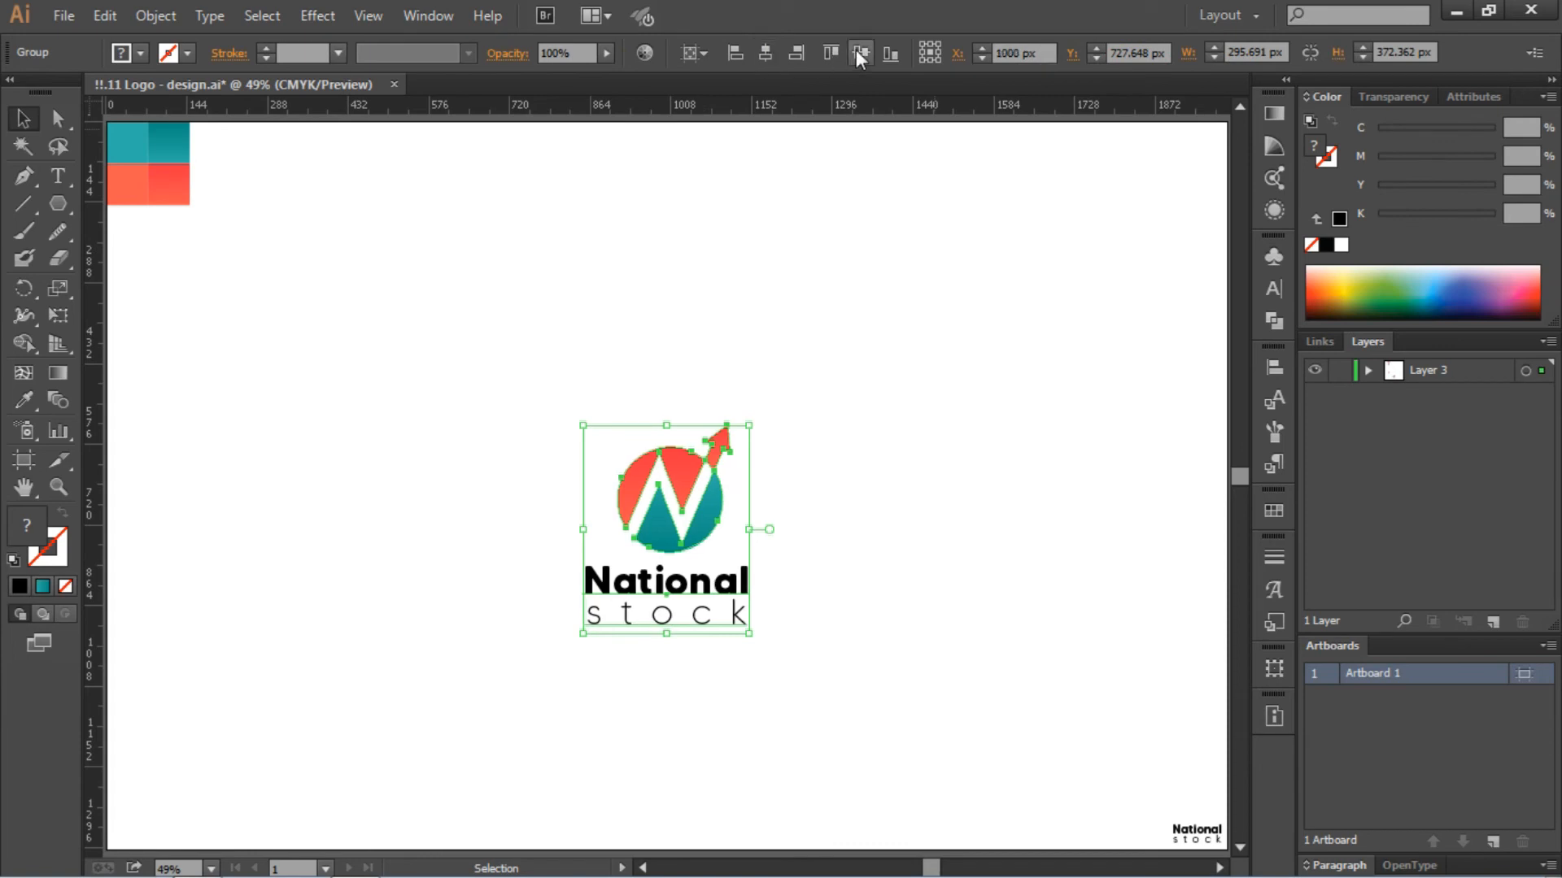
{"action": "left_click", "coordinate": [859, 52]}
{"action": "left_click", "coordinate": [1001, 345]}
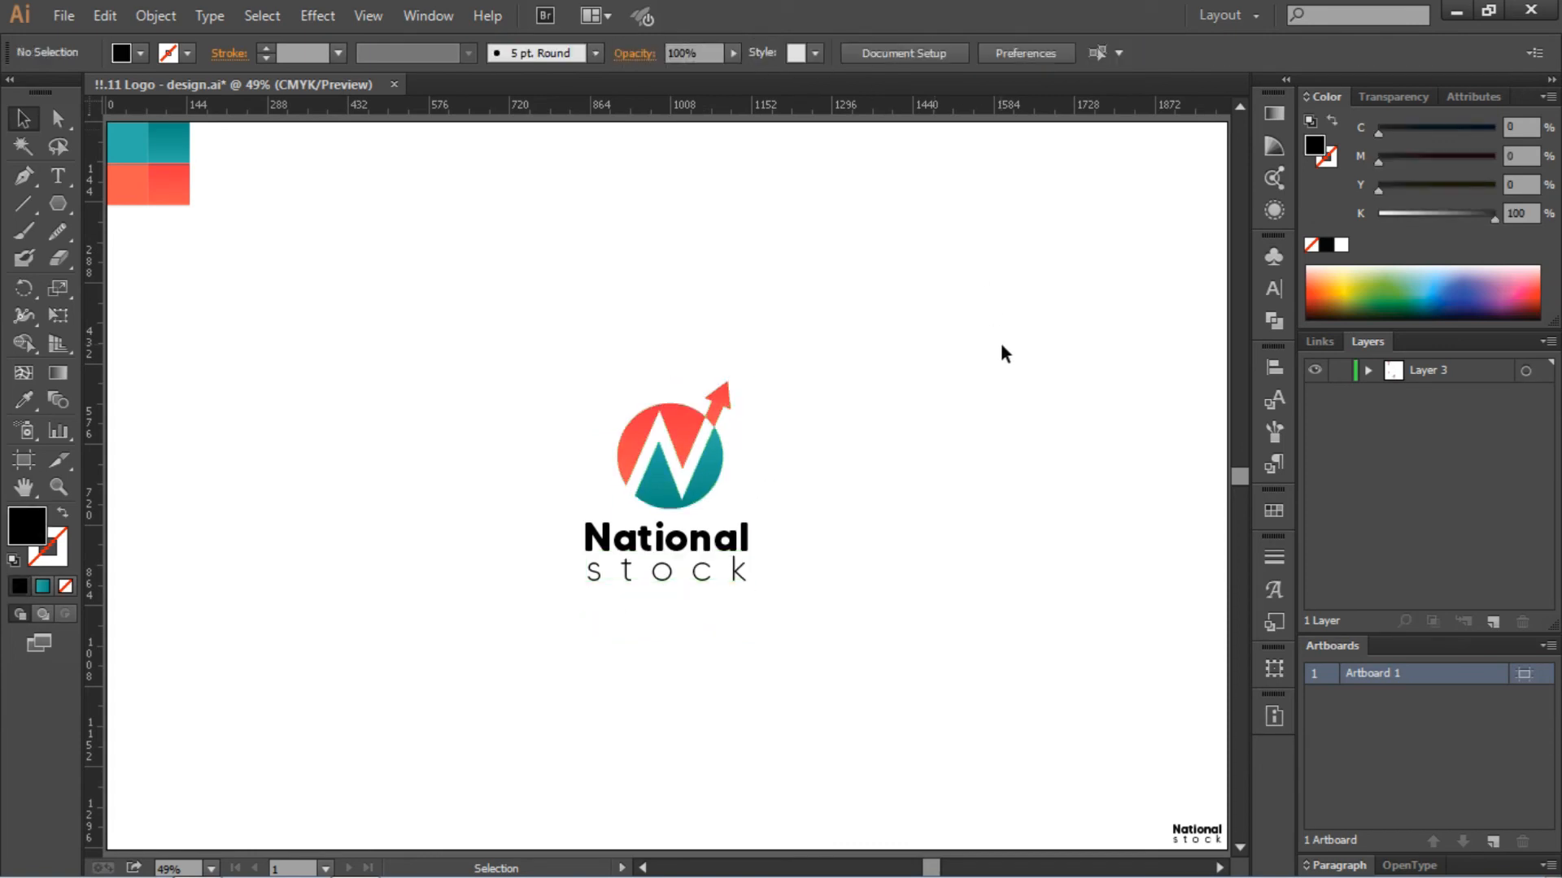